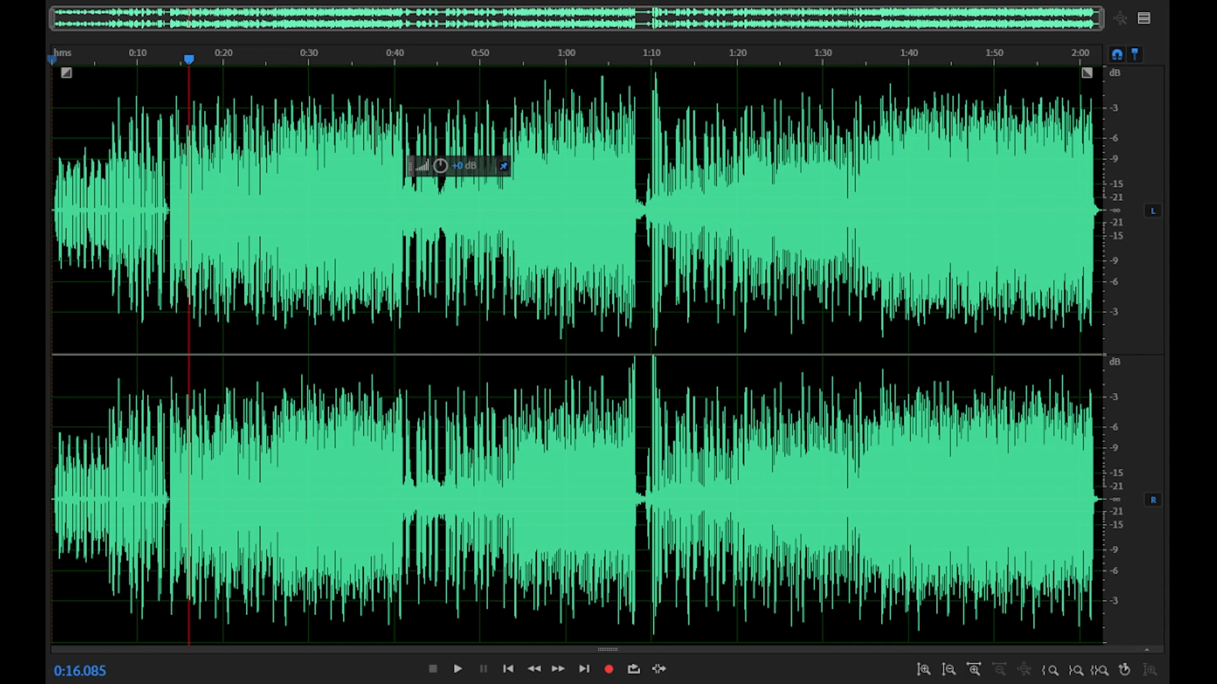
- Close the stereo music file and select the entire waveform of the mono voice recording
key(ctrl+w)
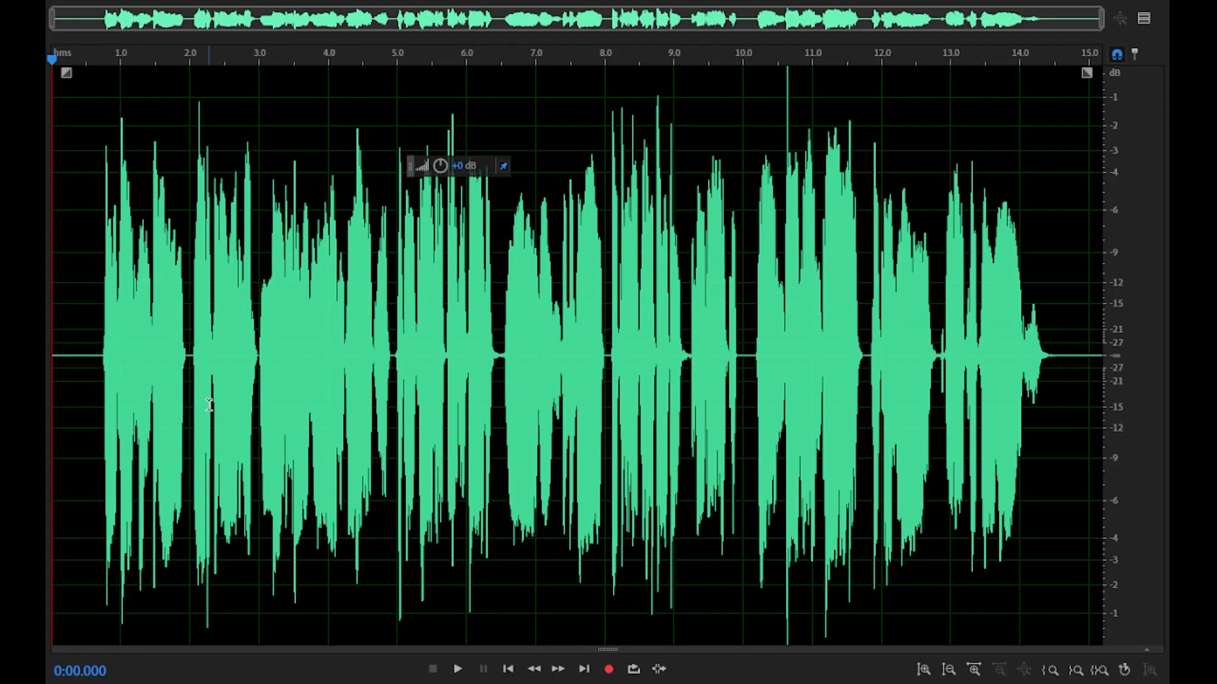
drag(88, 371, 528, 393)
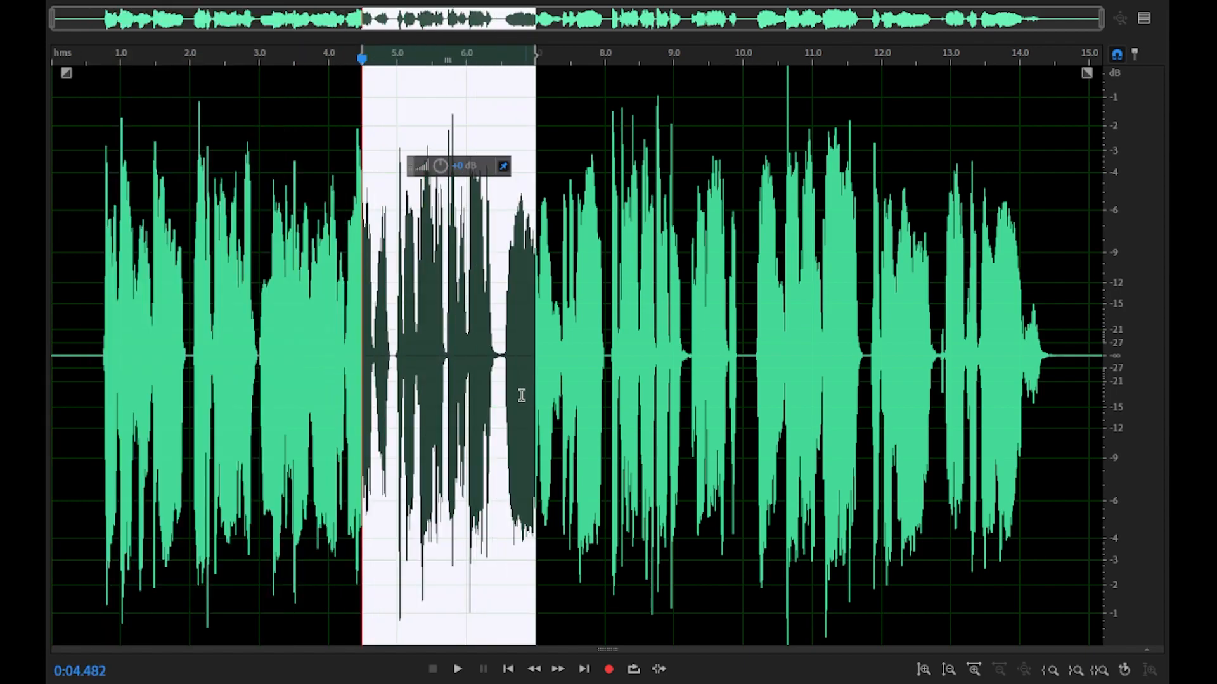
drag(99, 358, 1053, 394)
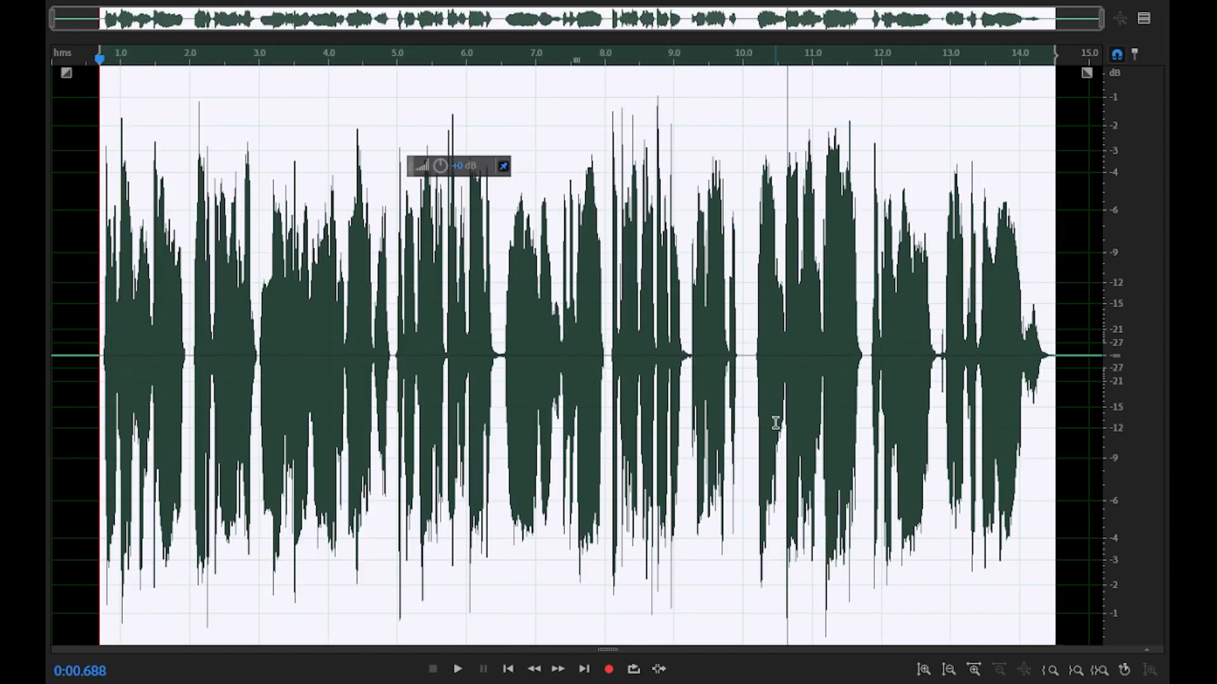
key(ctrl+a)
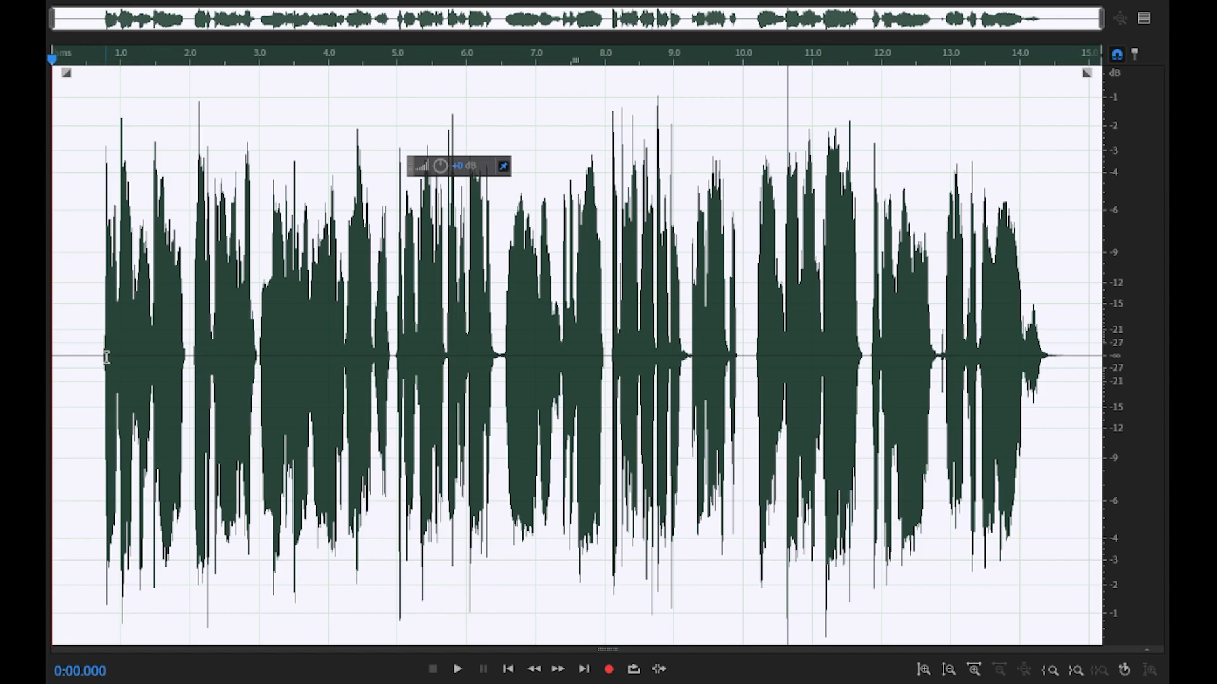
- Play back the original voice recording from about 0.5 s through the first phrases to about 4.9 s
click(87, 375)
click(457, 669)
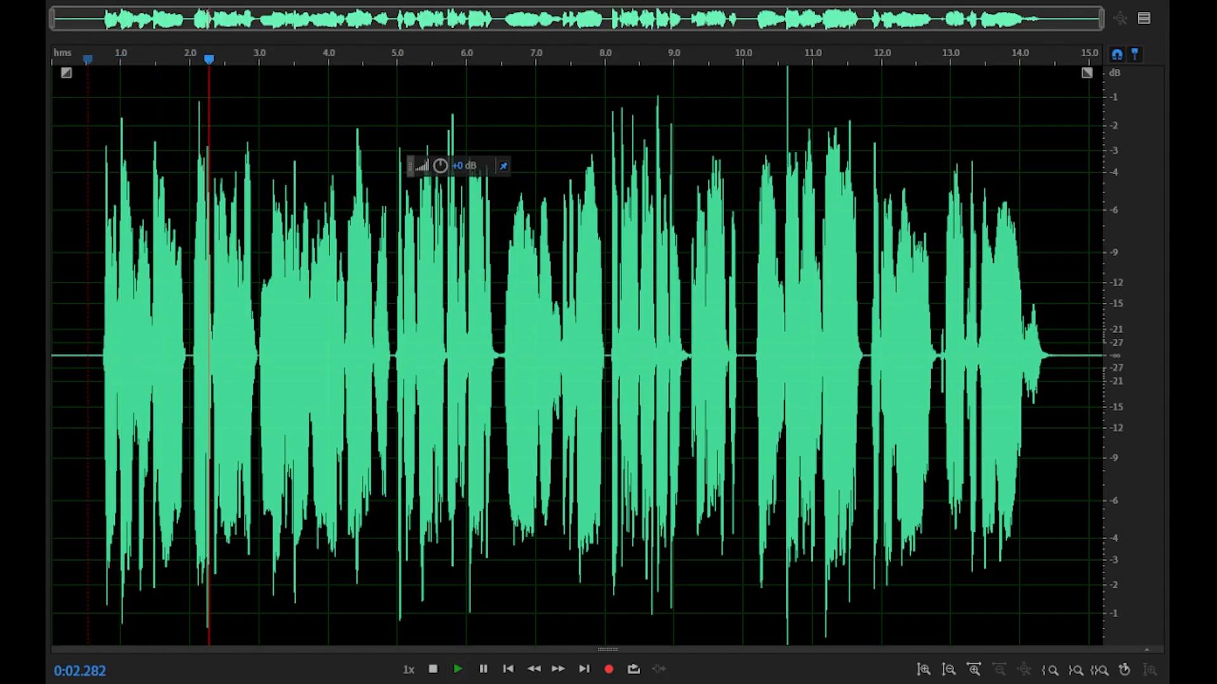
click(433, 671)
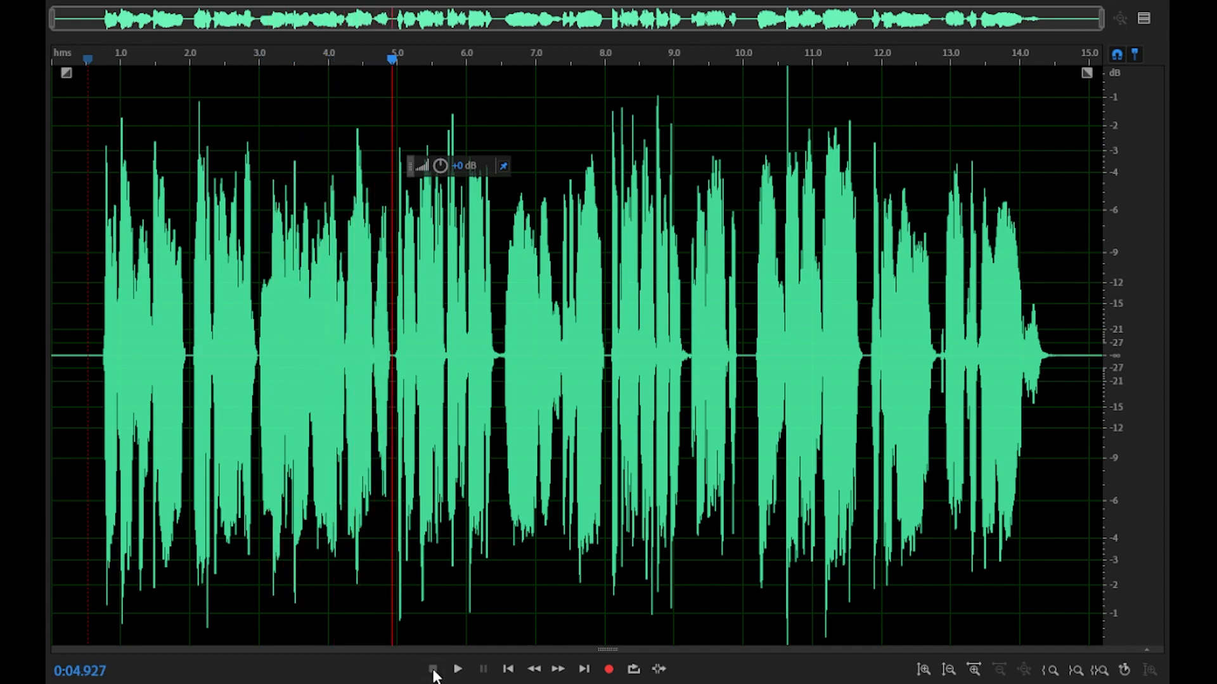
- Compress the dynamics of the entire voice recording and play it back from about 0.6 s to 4.9 s
key(ctrl+a)
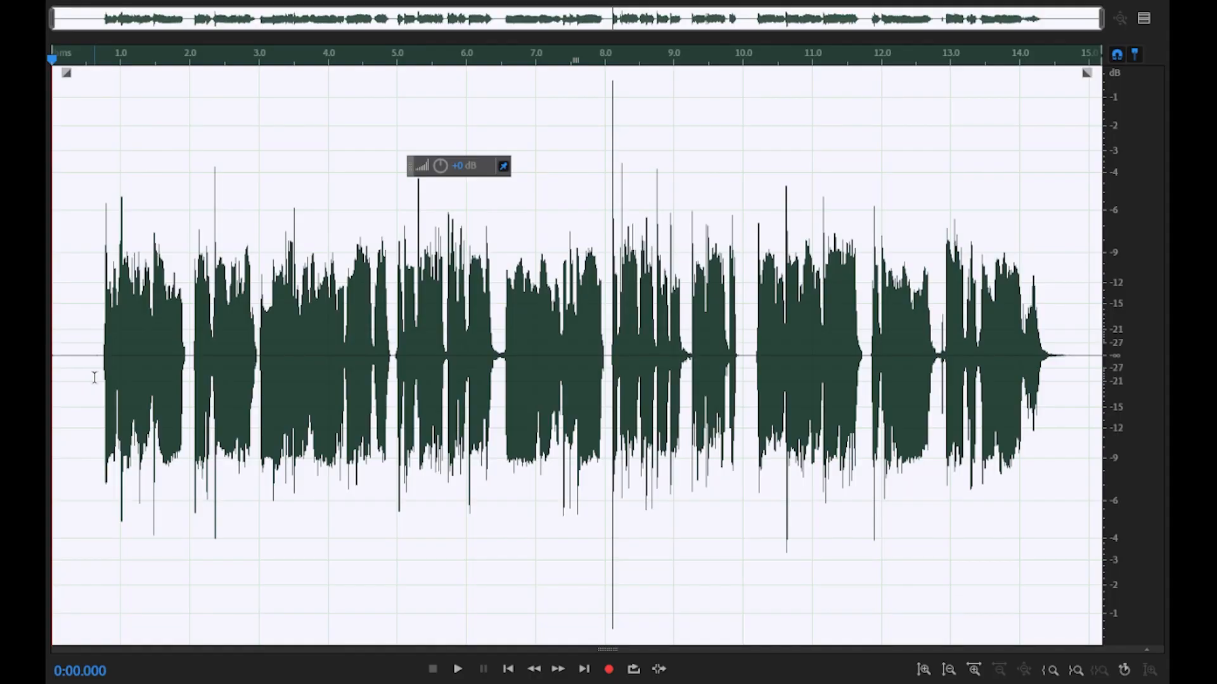
click(94, 377)
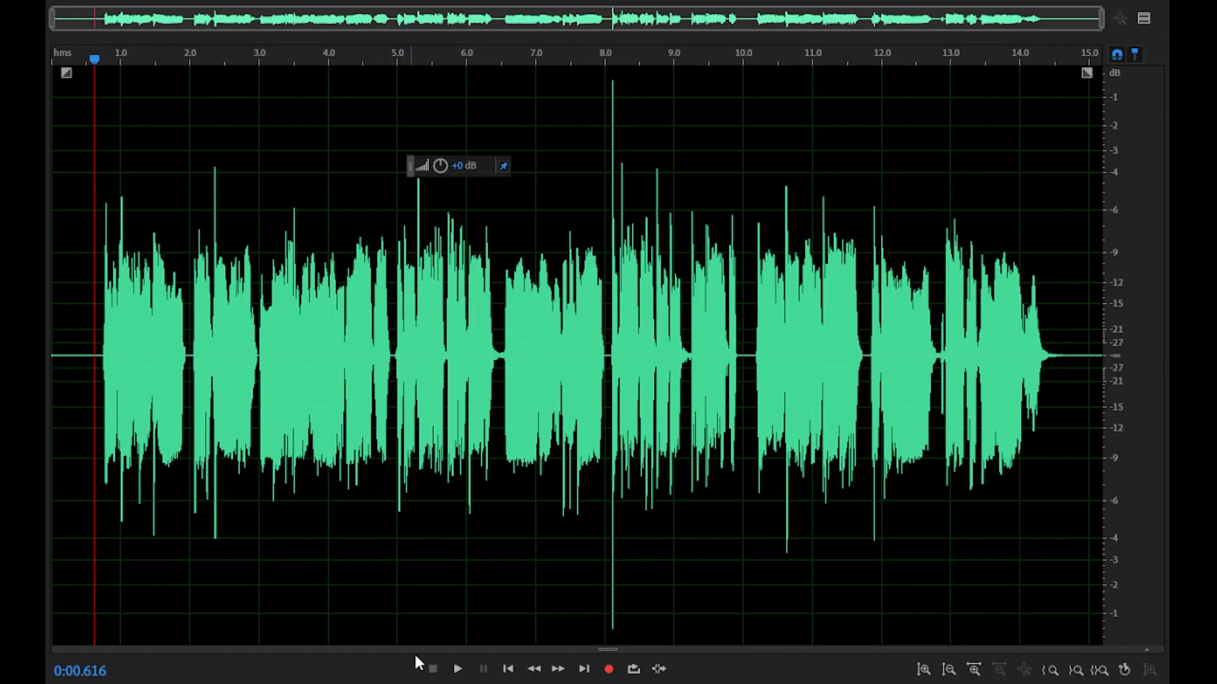
click(457, 671)
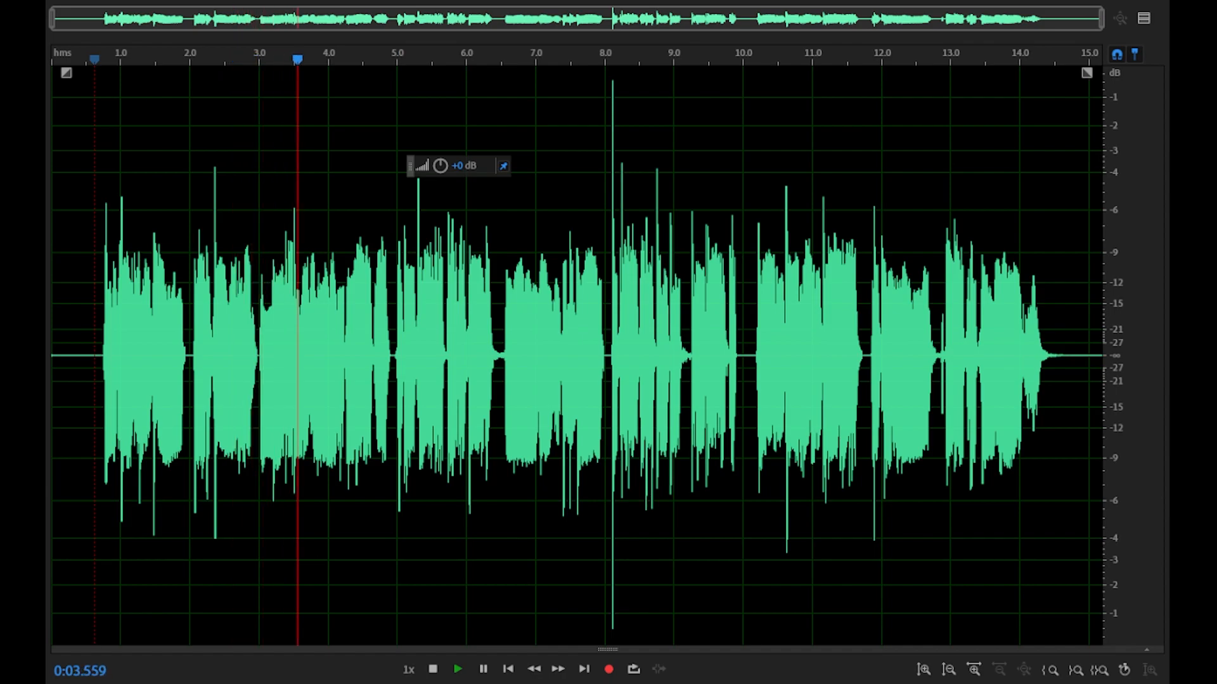
click(433, 672)
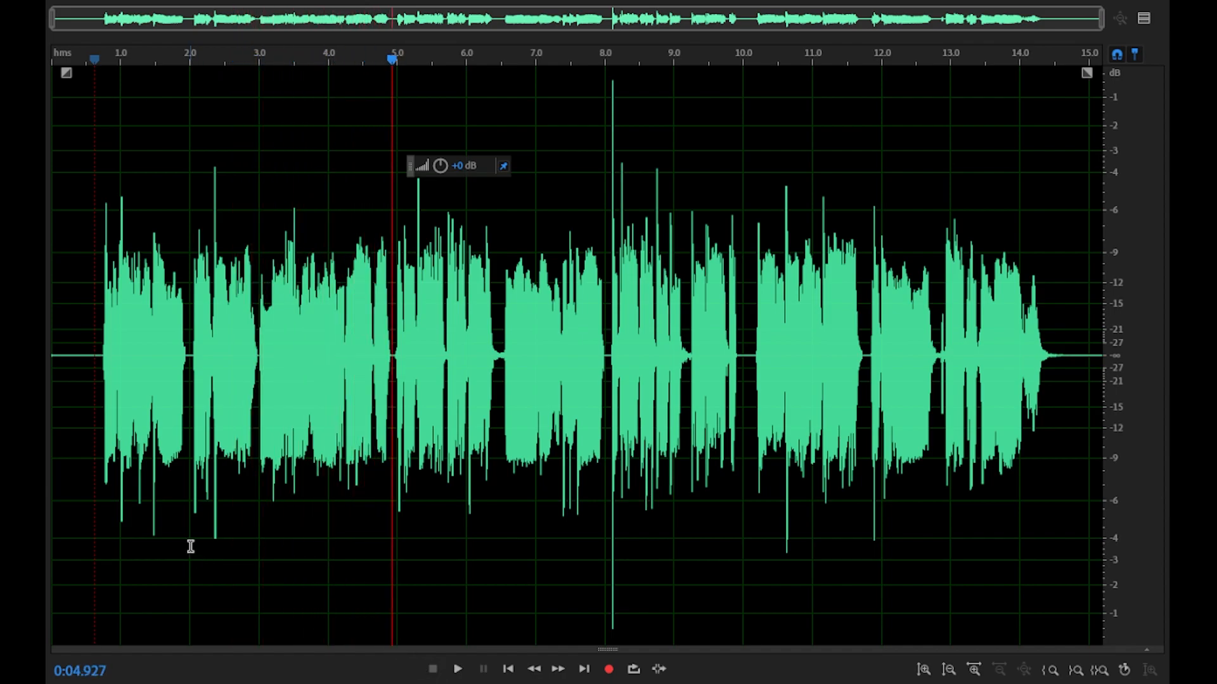
- Select the whole voice waveform and raise its gain until the main body peaks near -4 dB
double_click(82, 479)
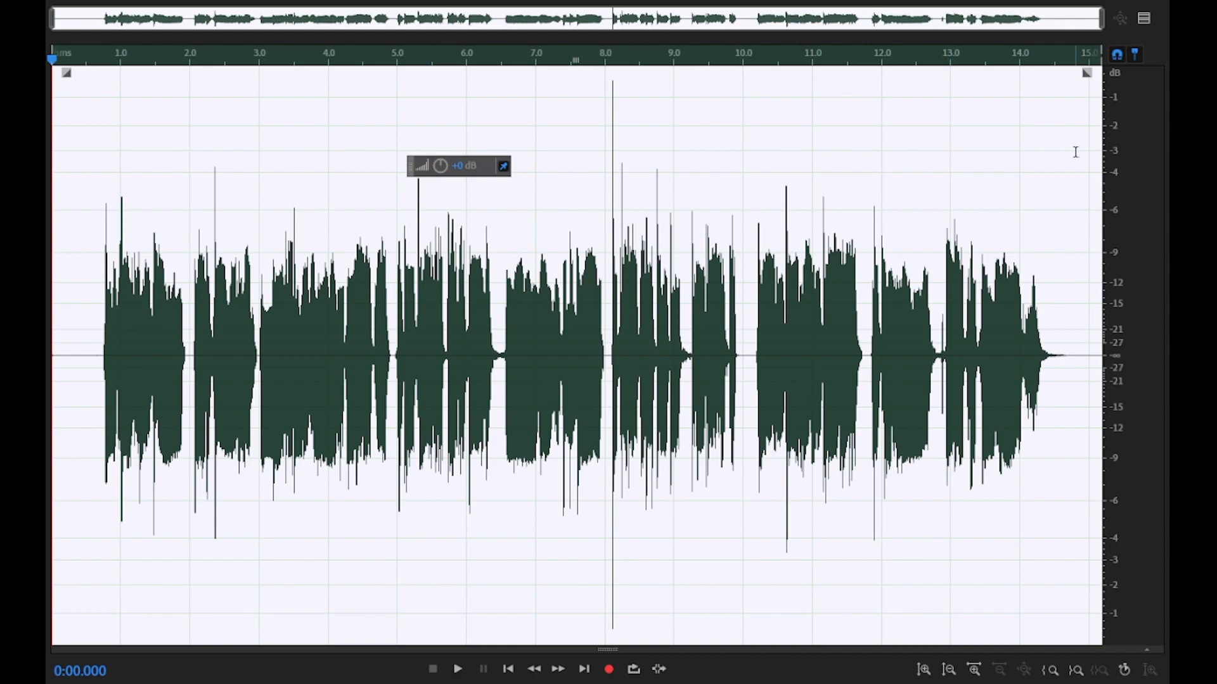
drag(497, 164, 426, 234)
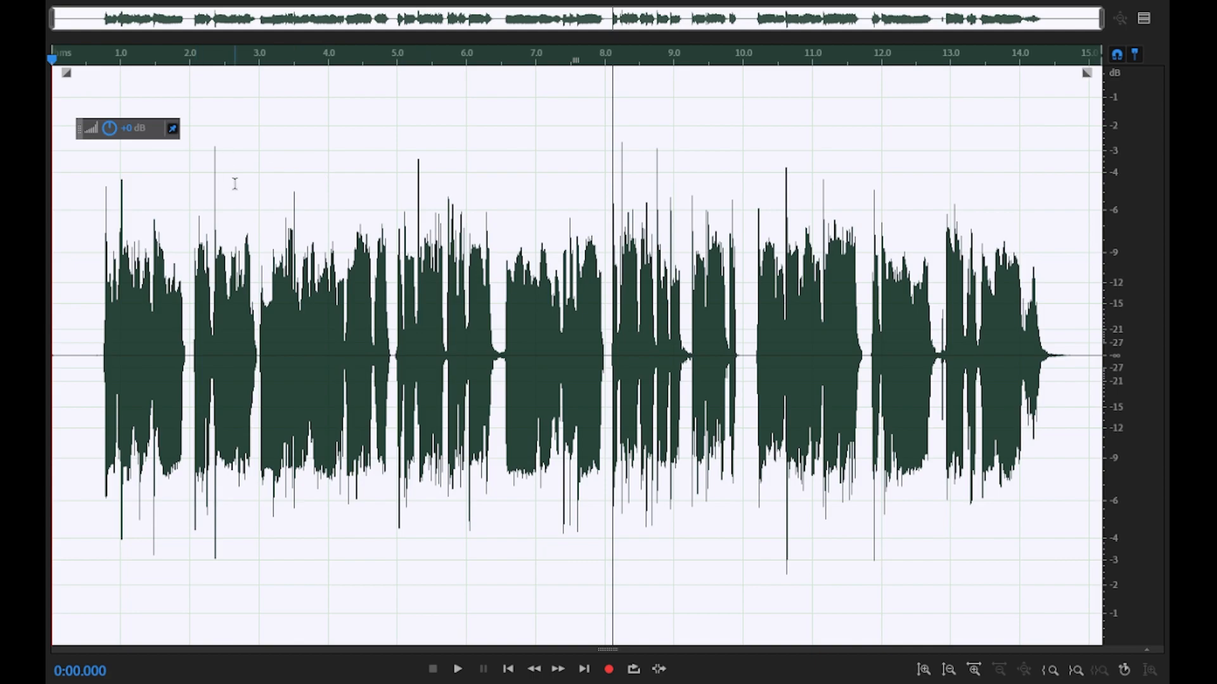
drag(157, 132, 559, 193)
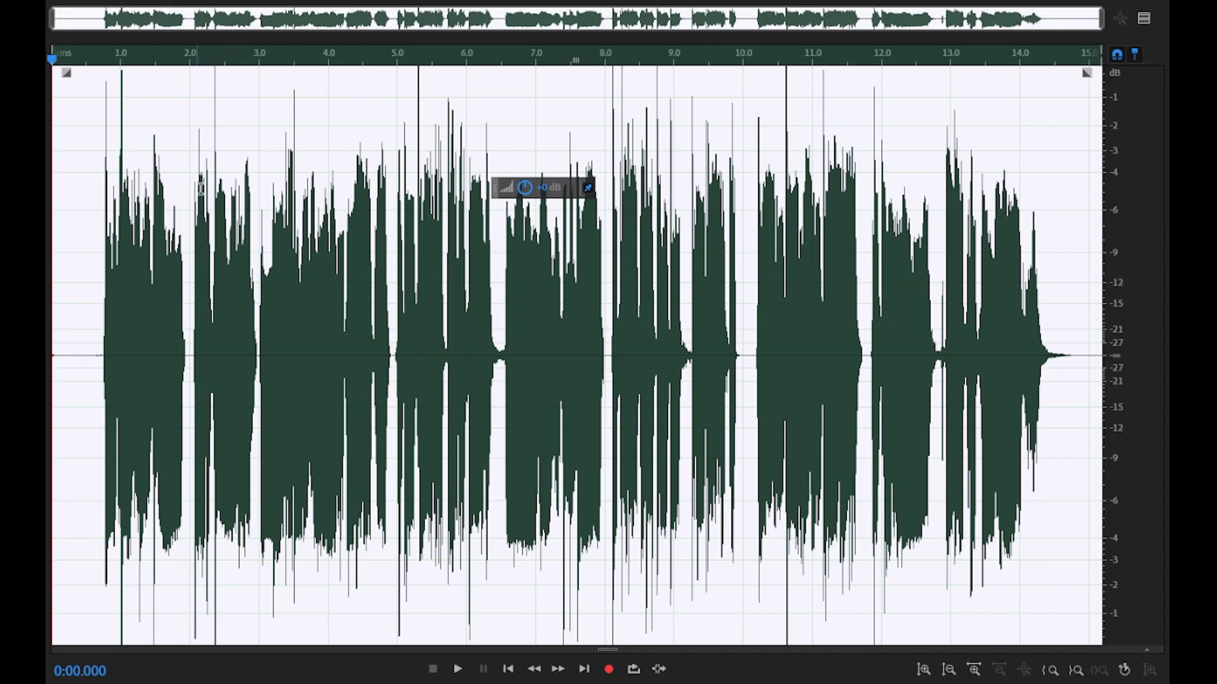
- Lower the gain of the two sharp peaks near 0.8 s and 1.0 s in the voice recording
drag(1102, 20, 265, 20)
drag(319, 201, 334, 206)
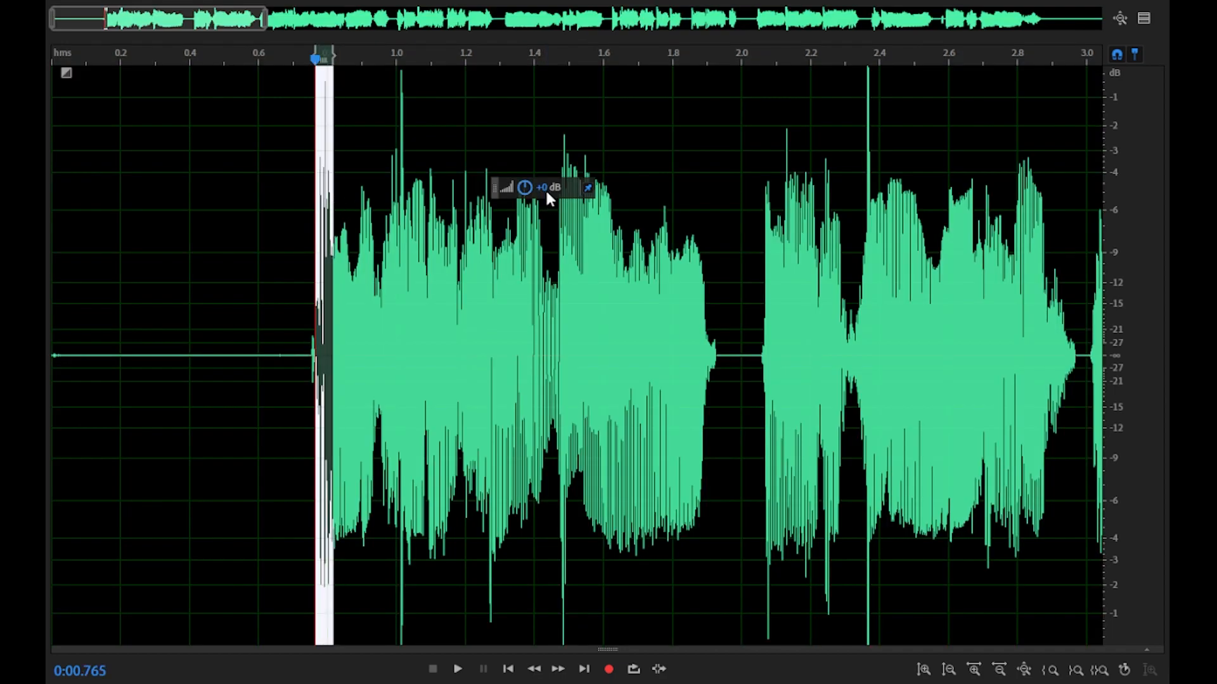
drag(545, 188, 532, 189)
drag(390, 184, 406, 182)
drag(546, 187, 542, 187)
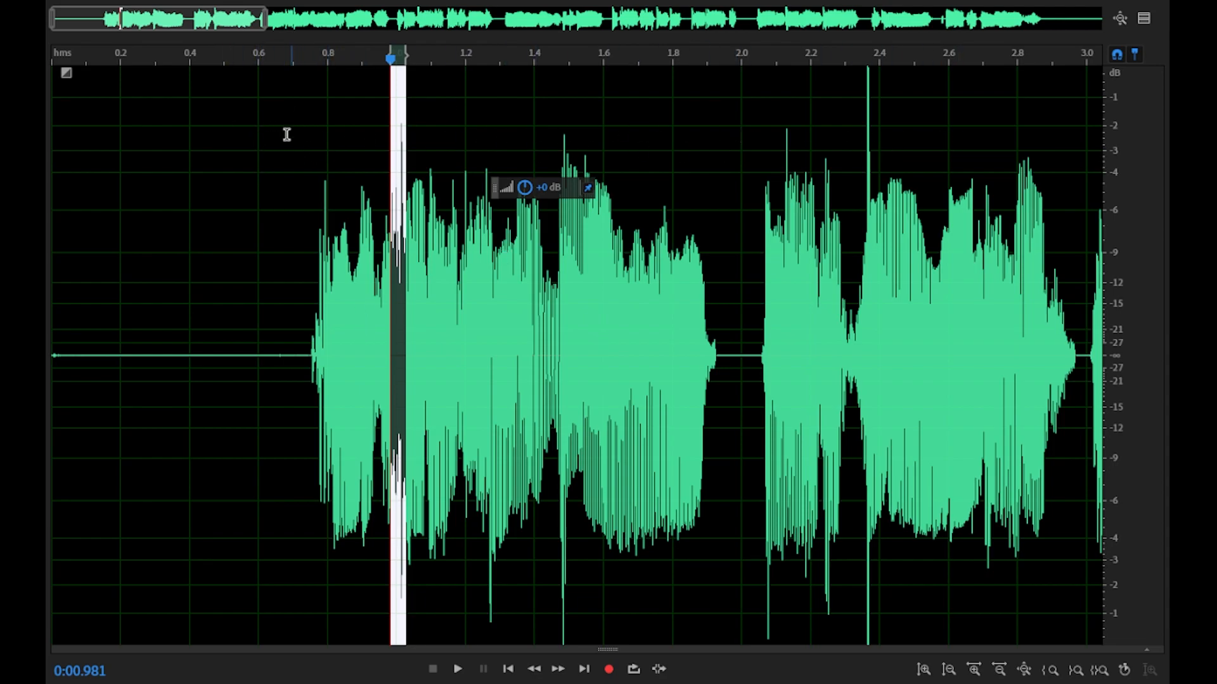
- Play back the edited voice recording from about 0.4 s to check its levels
drag(266, 25, 1141, 22)
click(81, 351)
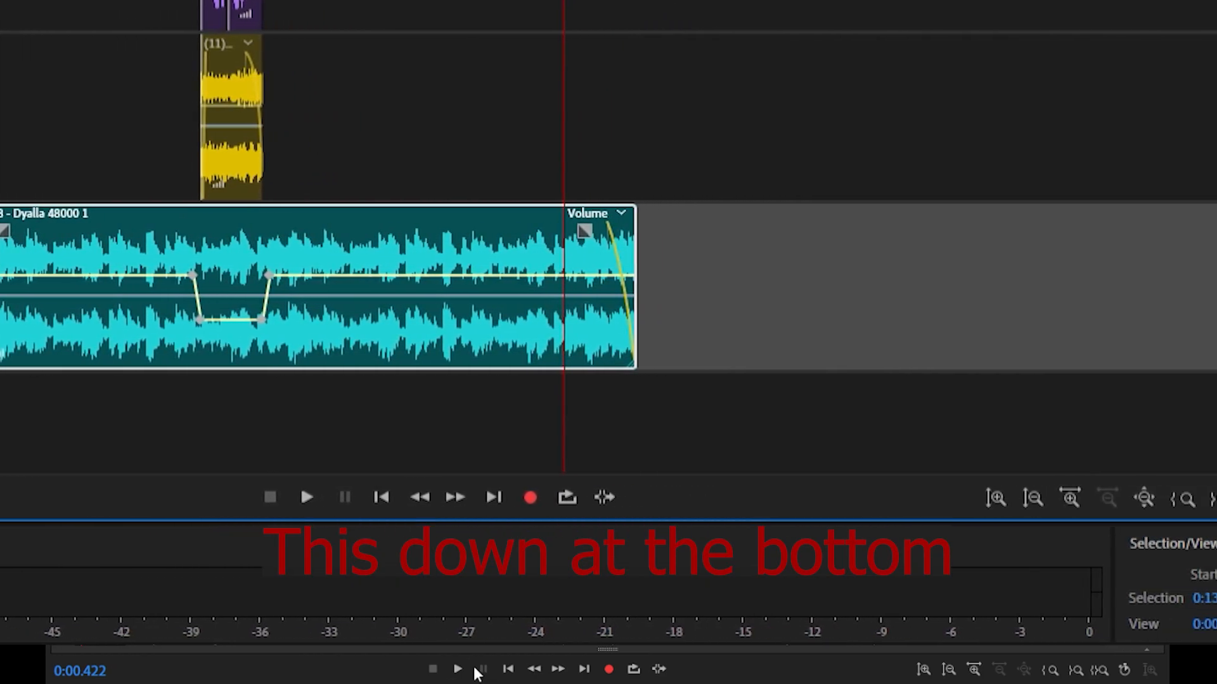
click(457, 669)
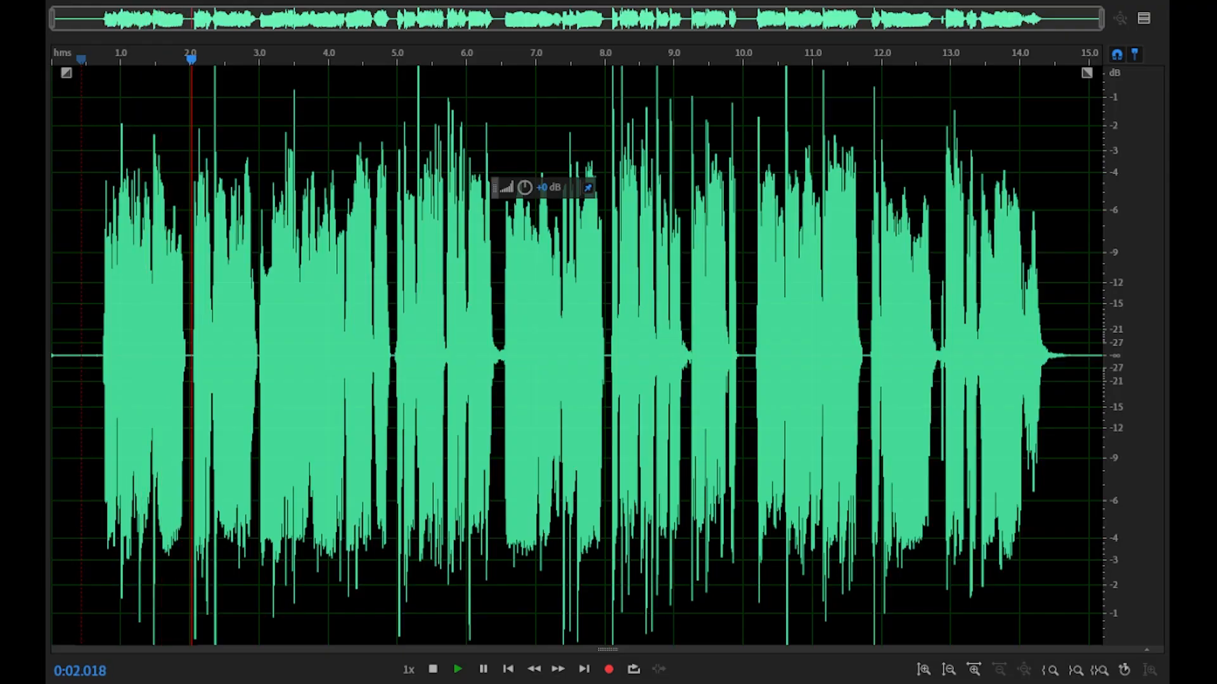
click(433, 671)
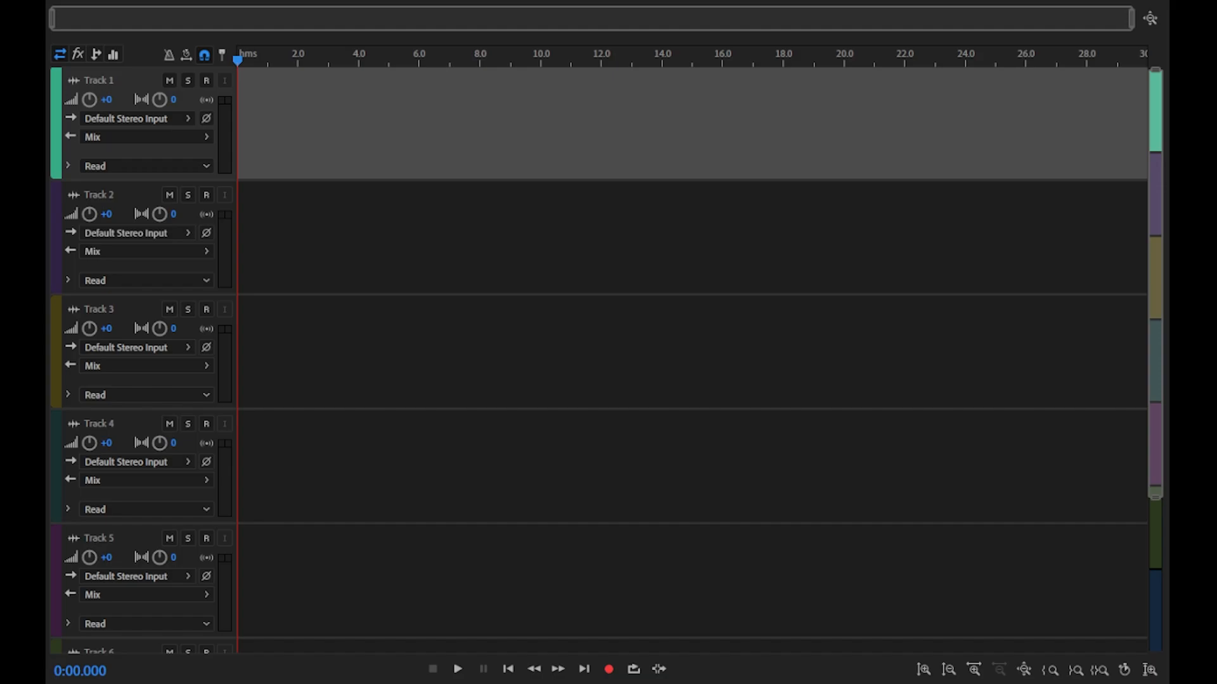
- Place the voice recording on Track 1 and the frog sound variations clip on Track 2, both starting at 0:00
drag(50, 135, 227, 127)
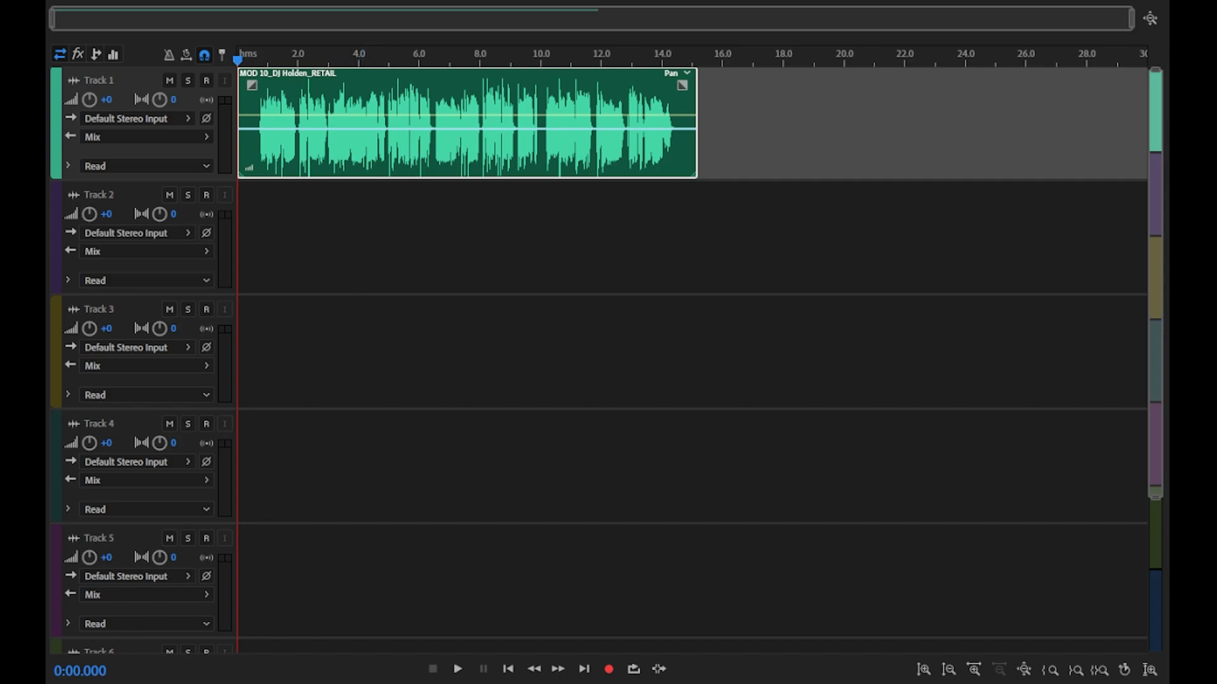
drag(380, 104, 714, 180)
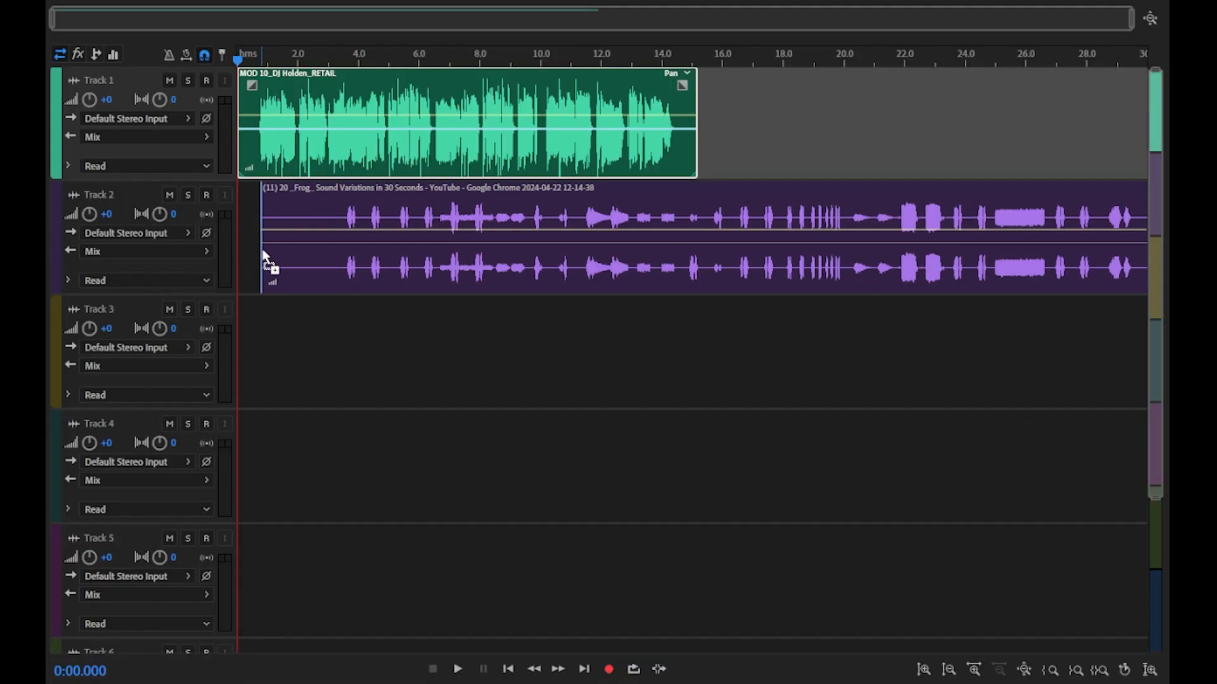
drag(261, 252, 241, 263)
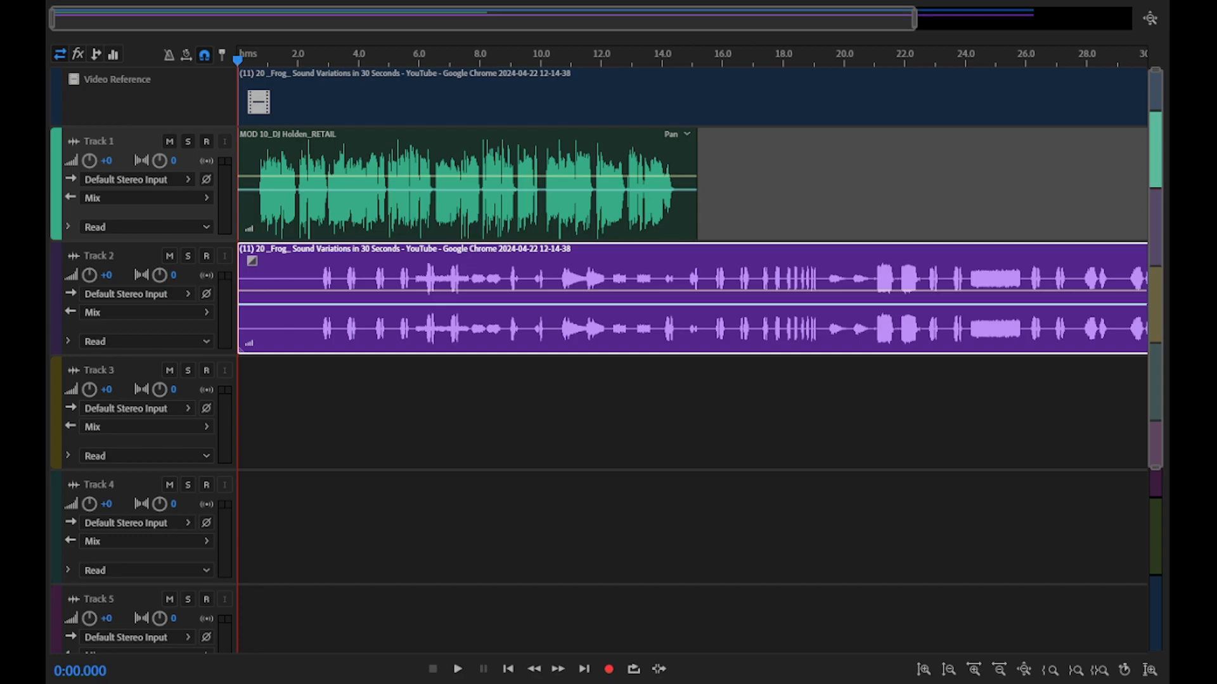
click(393, 102)
key(Delete)
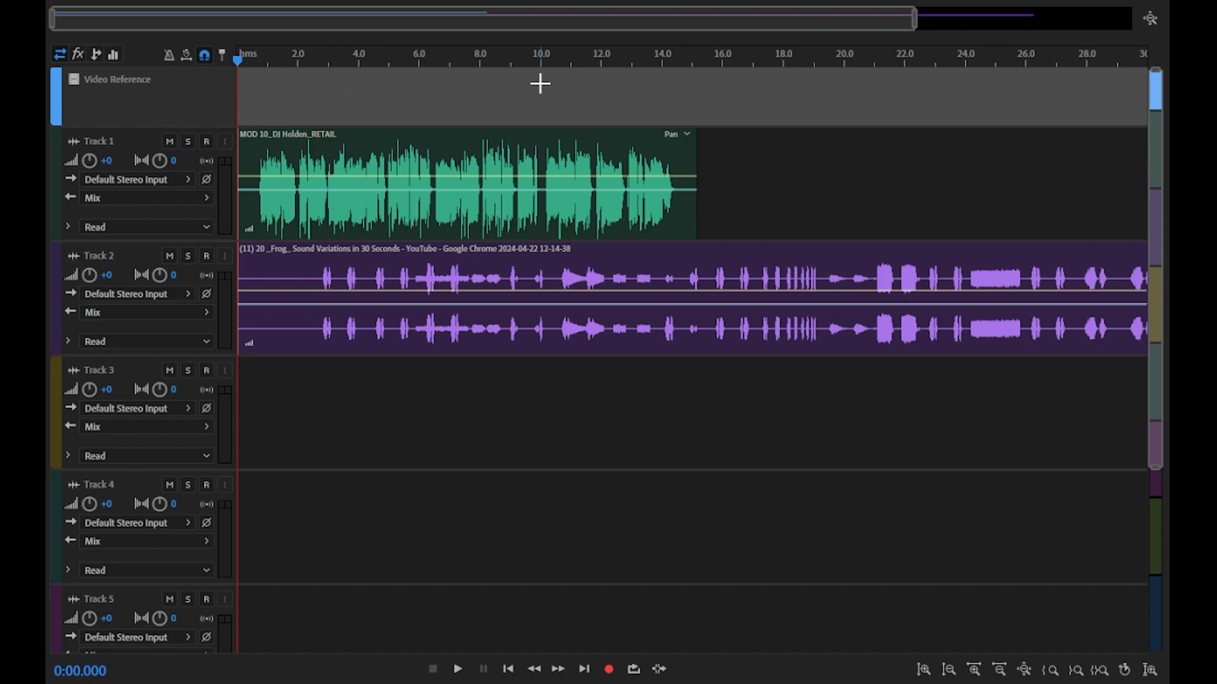
key(ctrl+z)
- Delete the frog video from the Video Reference track and move its audio on Track 2 past the end of the voice clip, to about 17 s
drag(323, 107, 391, 125)
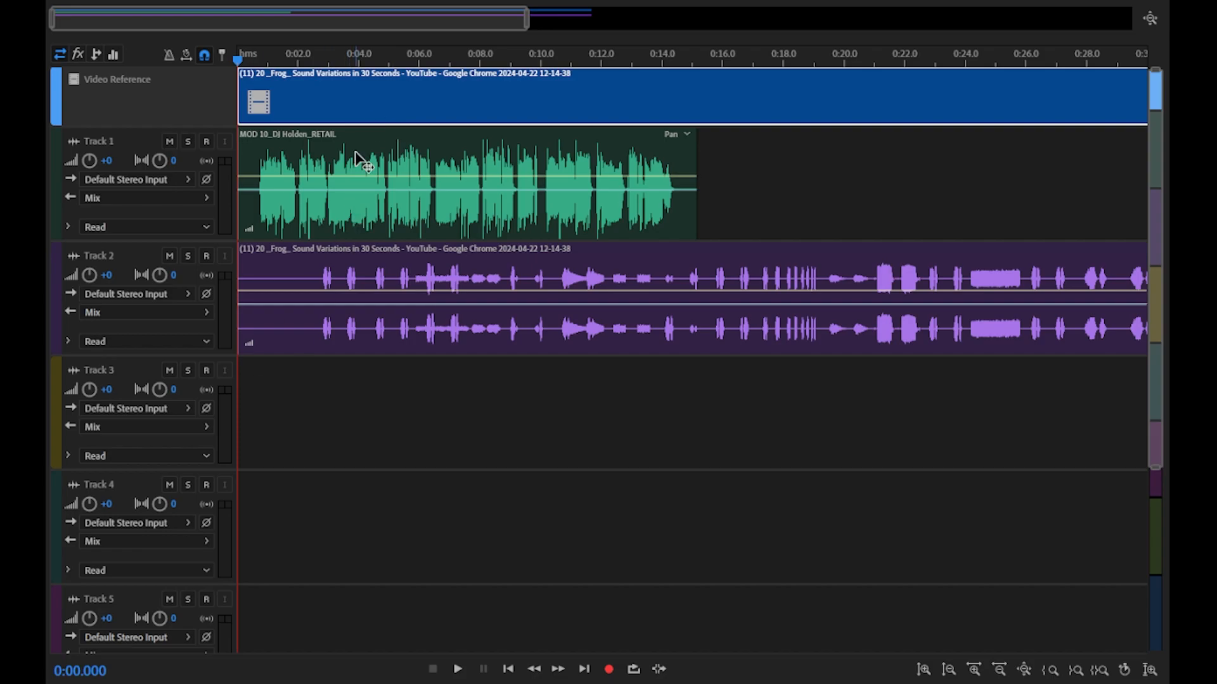
key(Delete)
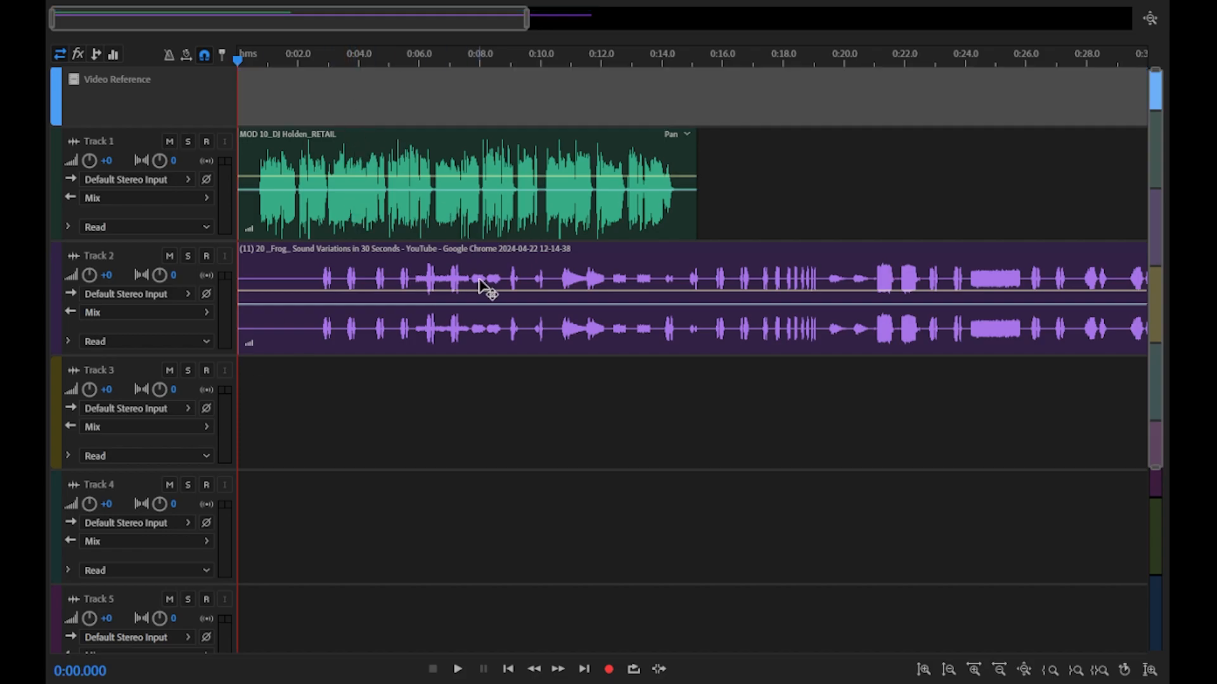
mouse_move(518, 334)
mouse_down()
mouse_move(562, 337)
mouse_move(540, 333)
mouse_up()
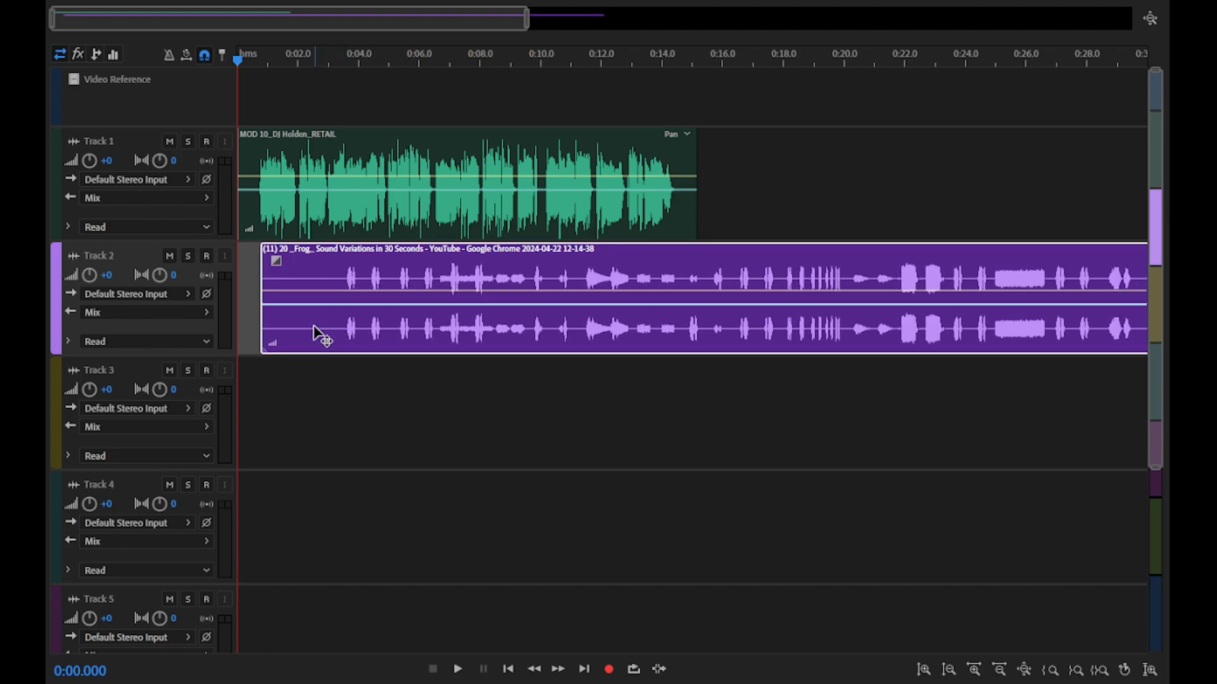
drag(283, 336, 781, 332)
- Play the voice track from about 2.8 s and place the playhead in the pause between phrases at about 4.9 s
click(310, 57)
mouse_move(309, 57)
mouse_down()
mouse_move(380, 71)
mouse_move(320, 60)
mouse_up()
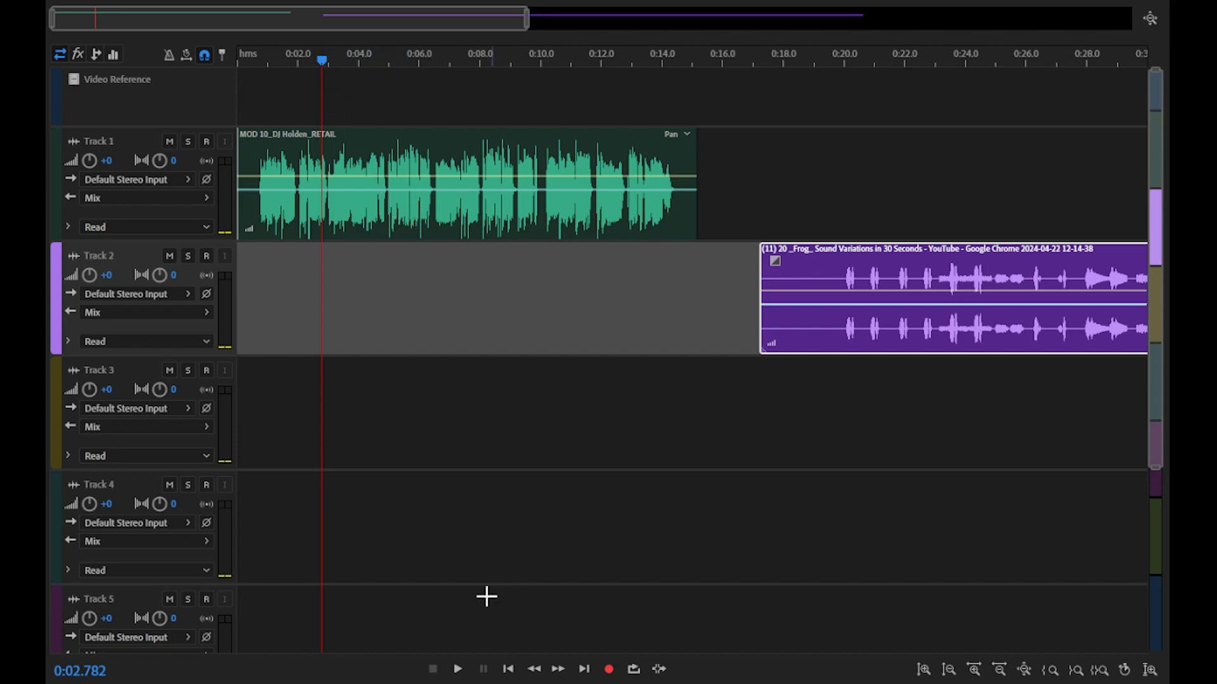
click(457, 669)
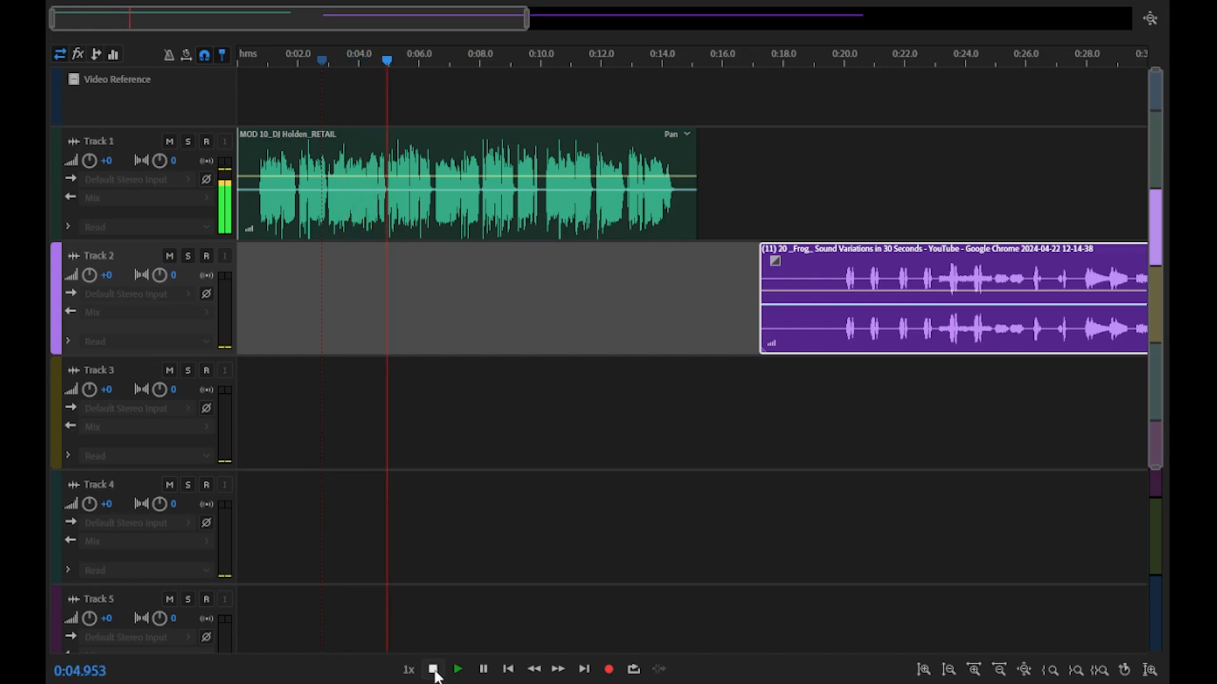
click(433, 671)
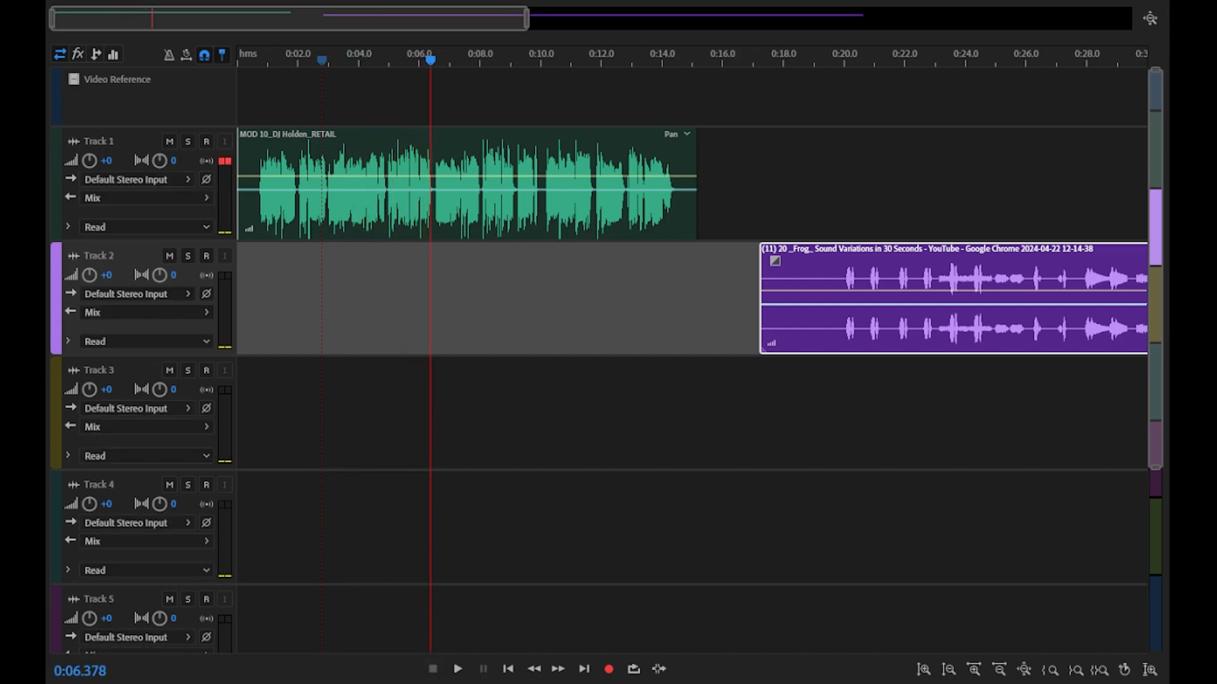
drag(430, 60, 386, 64)
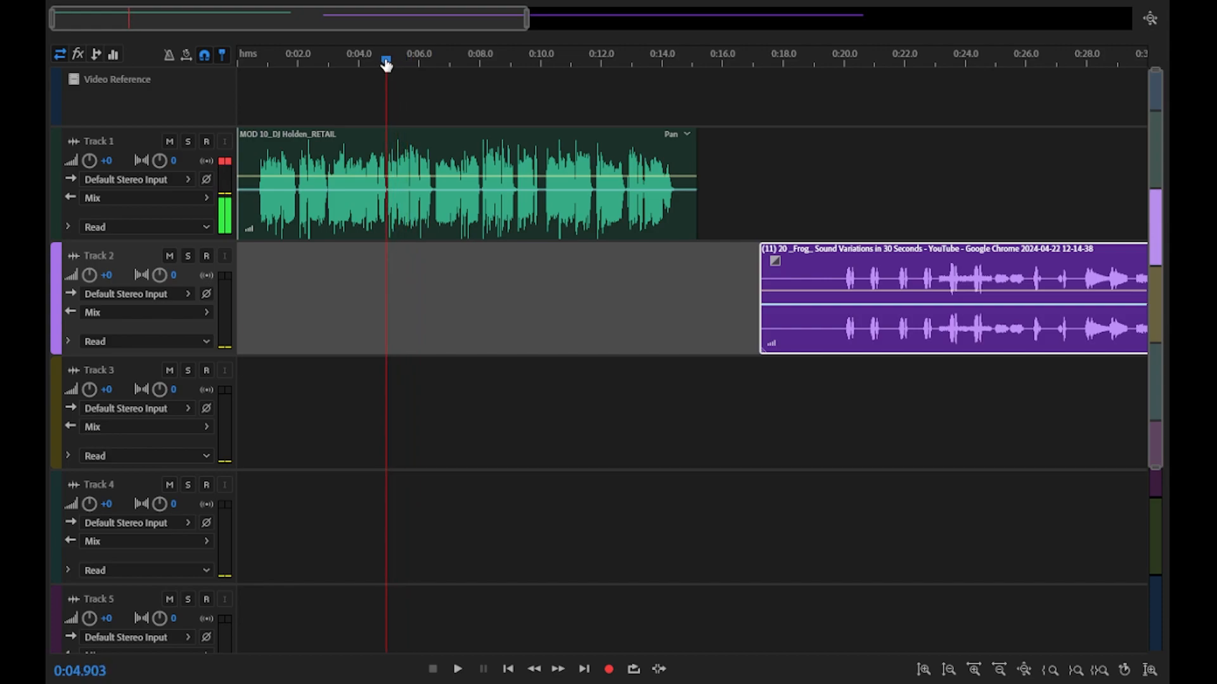
drag(524, 22, 251, 17)
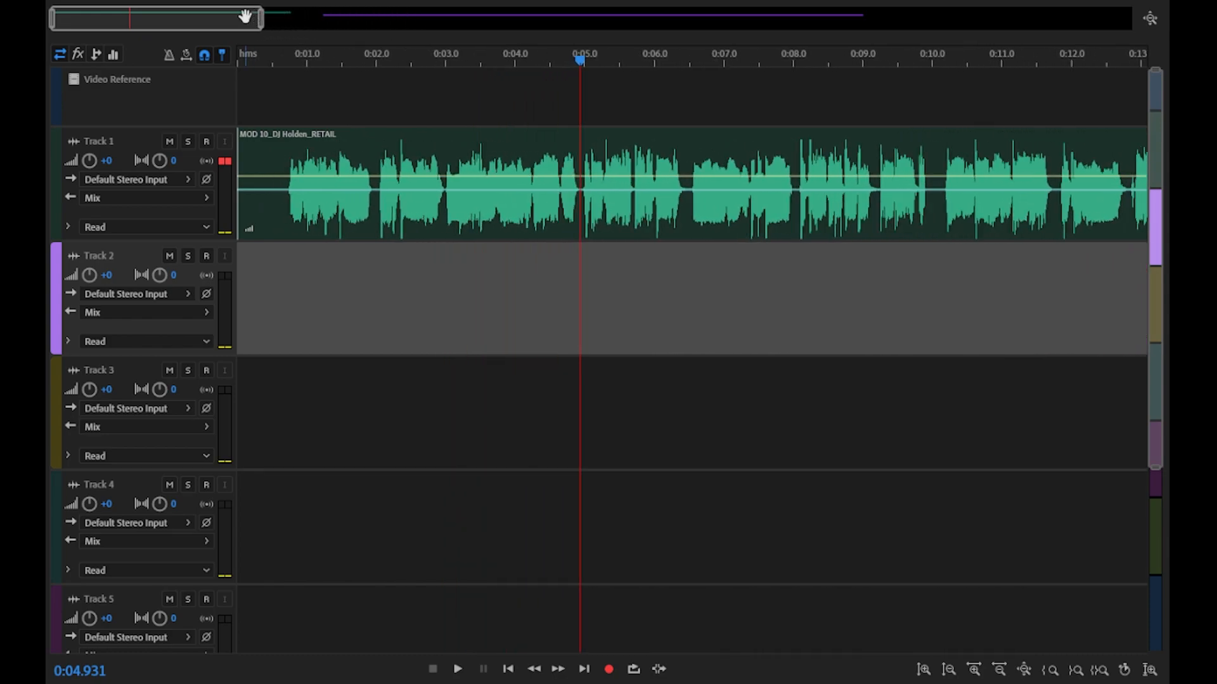
drag(53, 20, 83, 19)
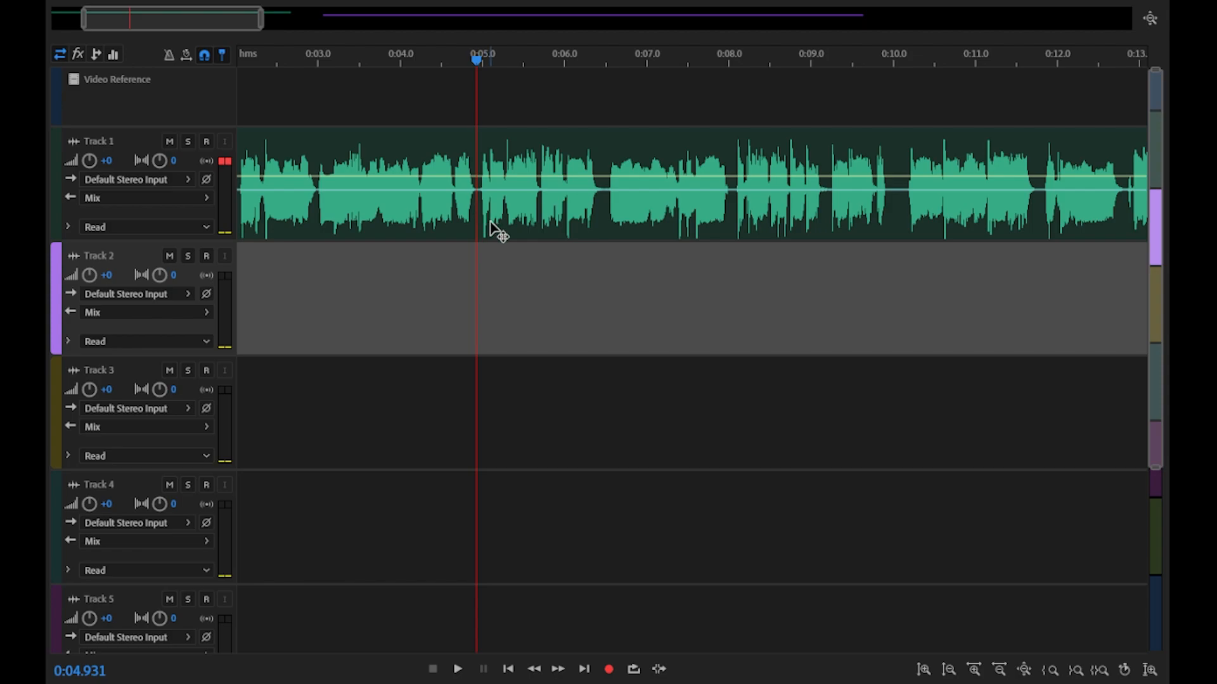
- Move the frog clip on Track 2 back beneath the voice clip and trim the silence before its first croak
drag(223, 17, 413, 26)
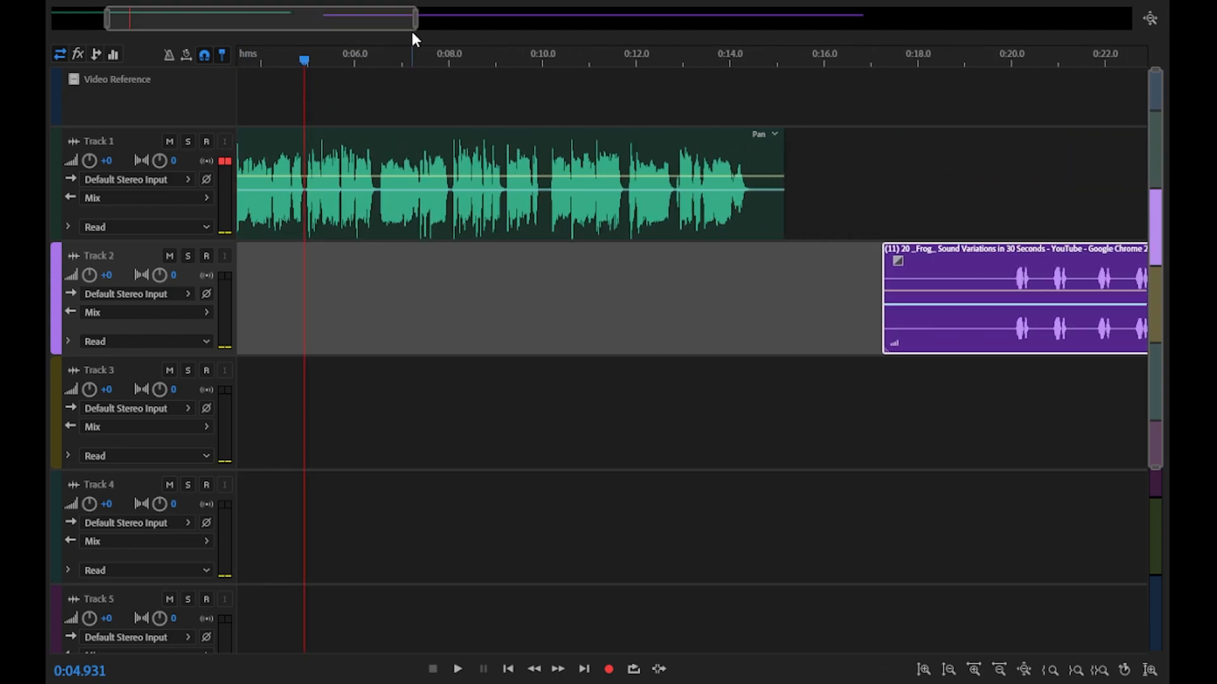
drag(1039, 341, 388, 293)
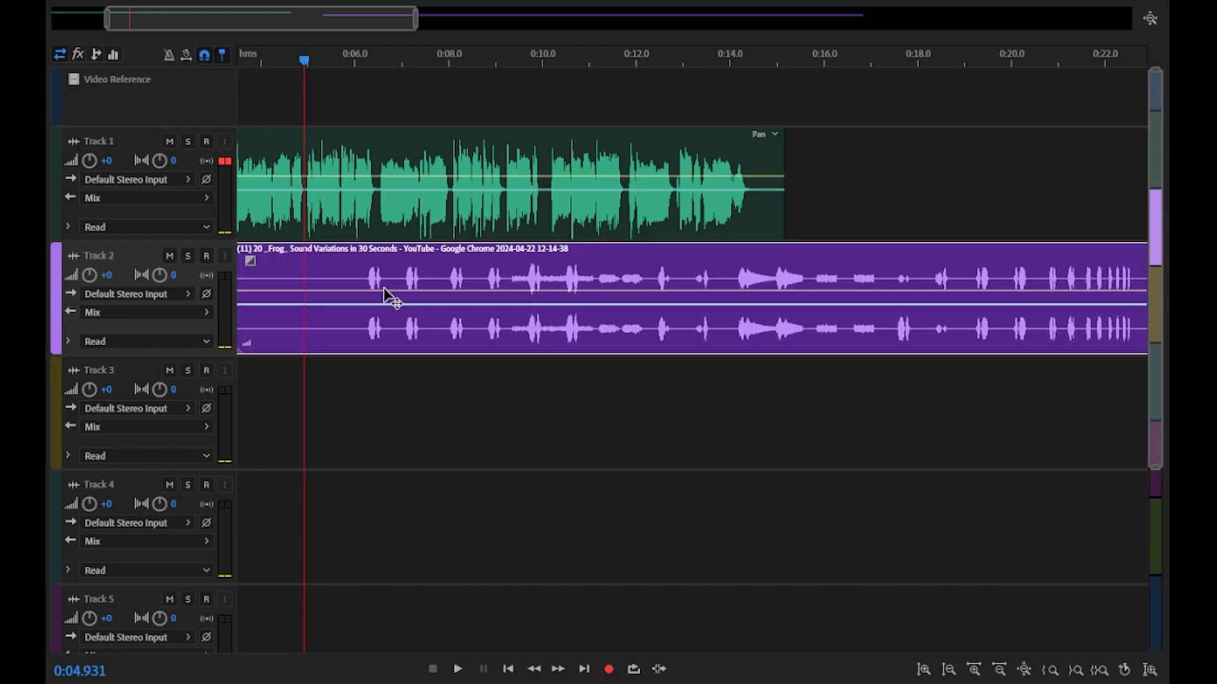
drag(415, 24, 361, 29)
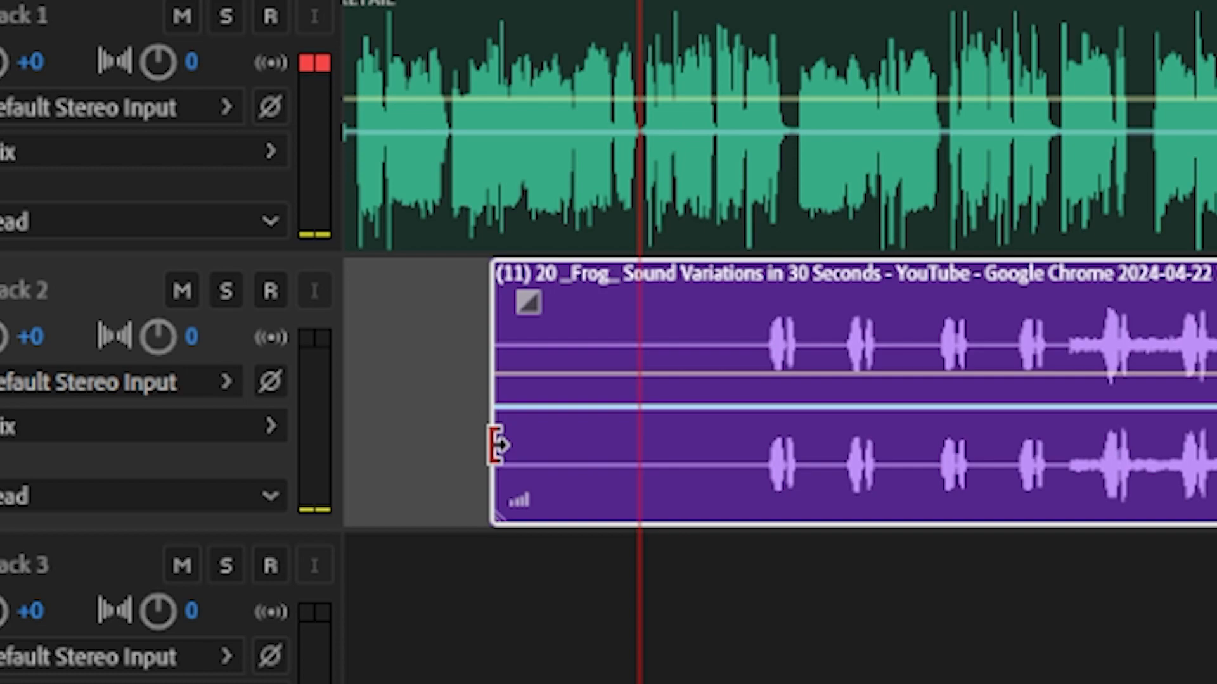
drag(497, 446, 738, 472)
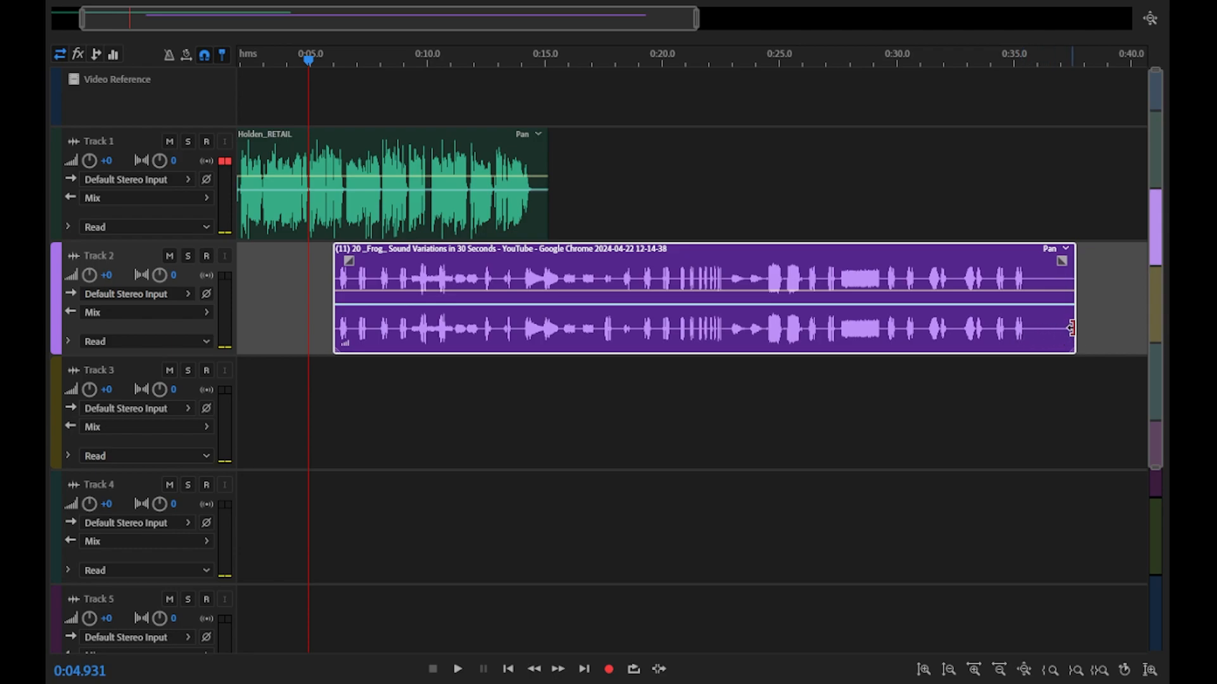
- Trim the end of the frog clip on Track 2 to keep only the first two croaks, and inspect them in the waveform editor
drag(1071, 334, 375, 334)
click(346, 63)
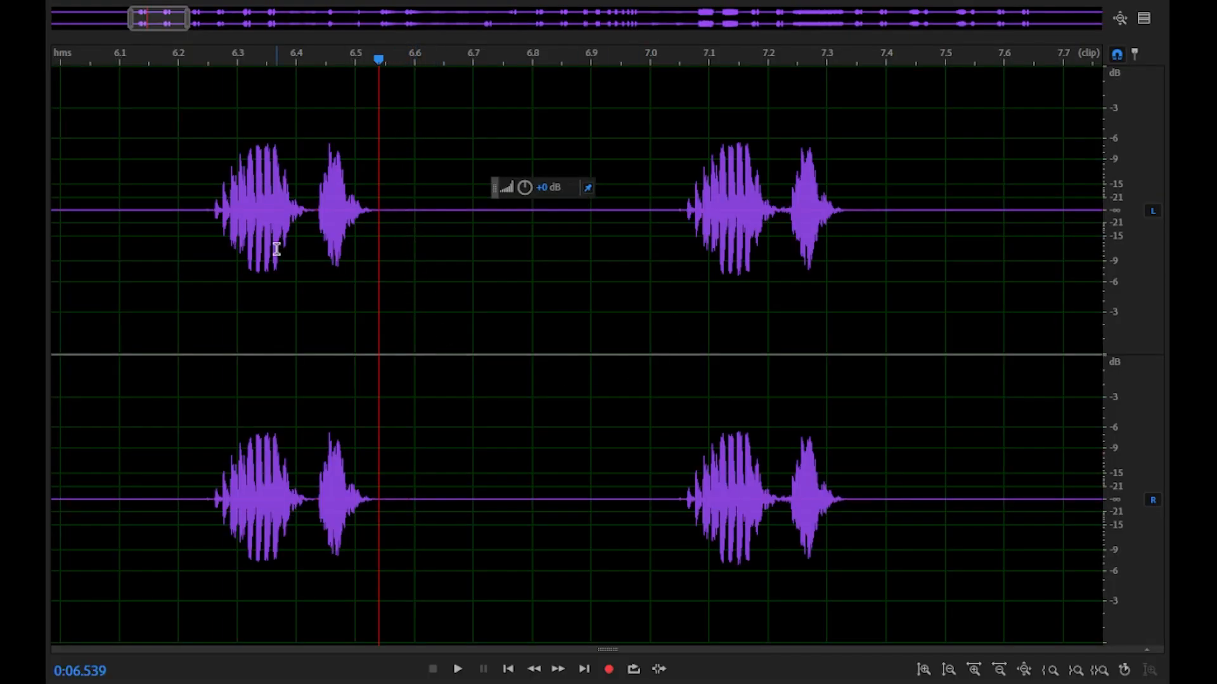
key(0)
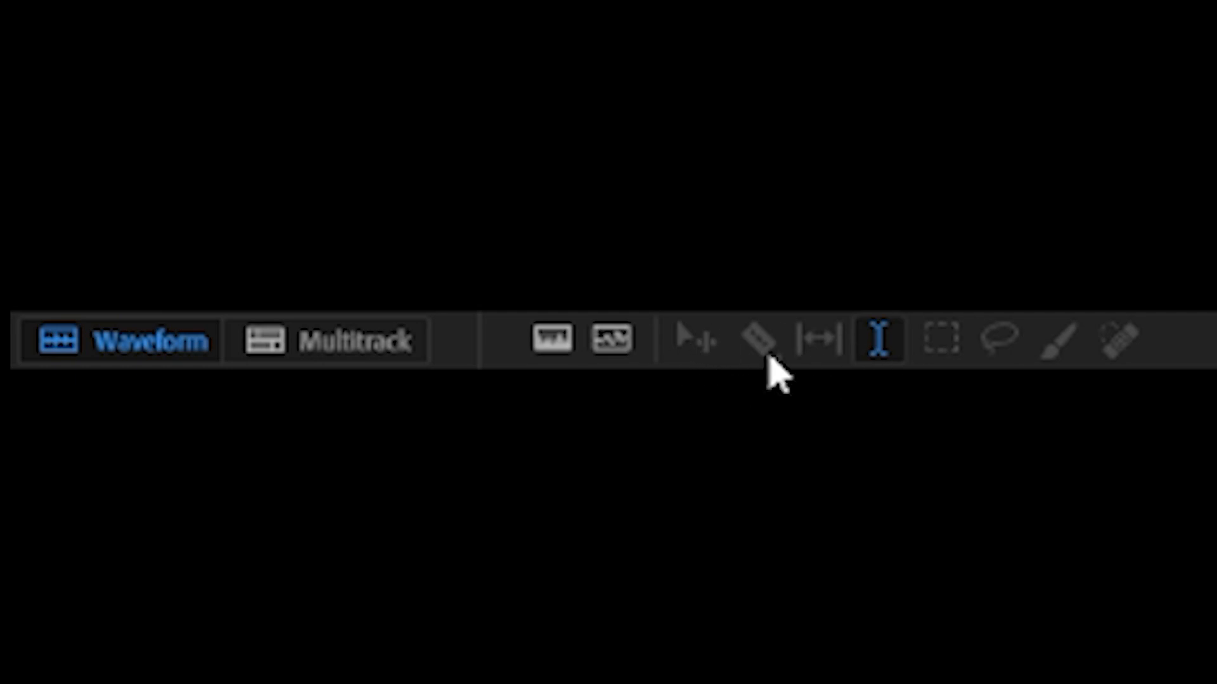
click(359, 353)
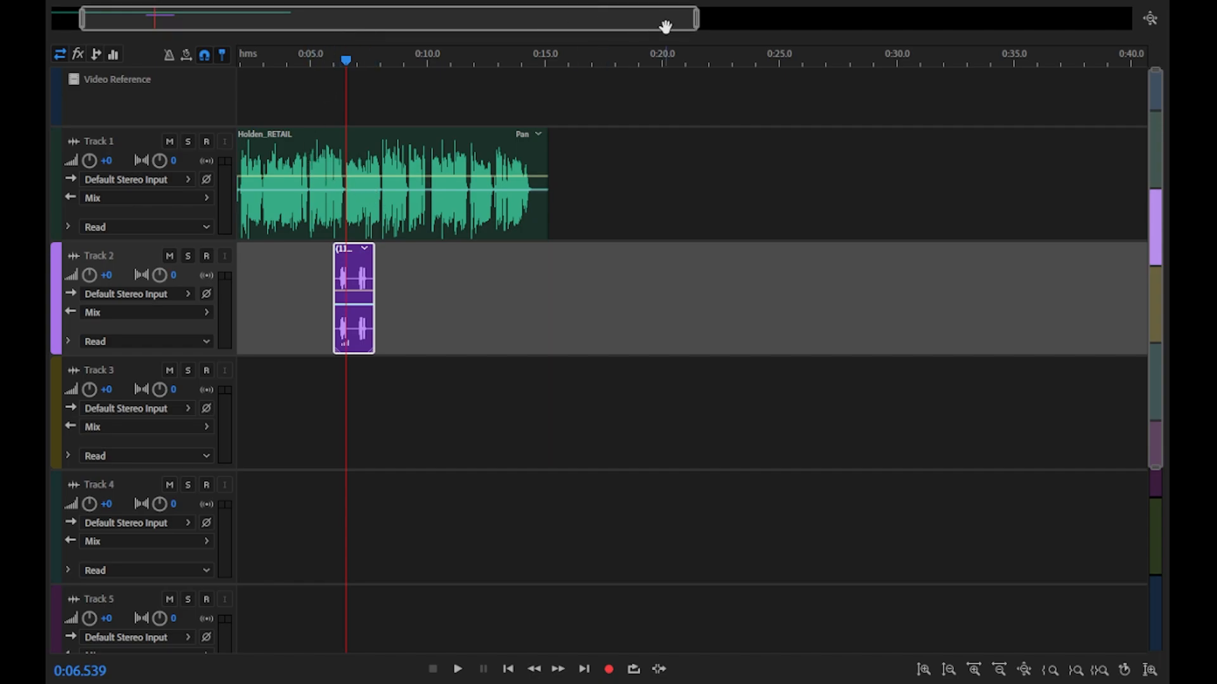
- Split the frog clip on Track 2 with the Razor tool after the first croak and before the second, at about 6.6 s and 7.0 s
drag(696, 21, 293, 23)
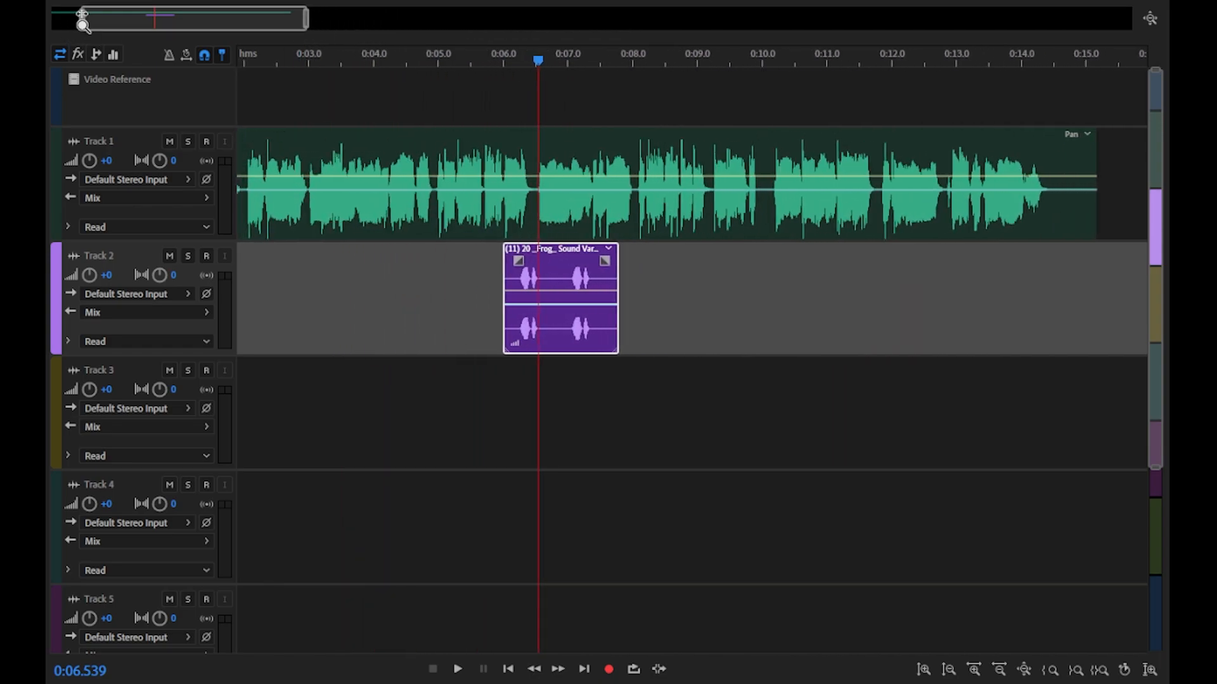
drag(82, 20, 157, 31)
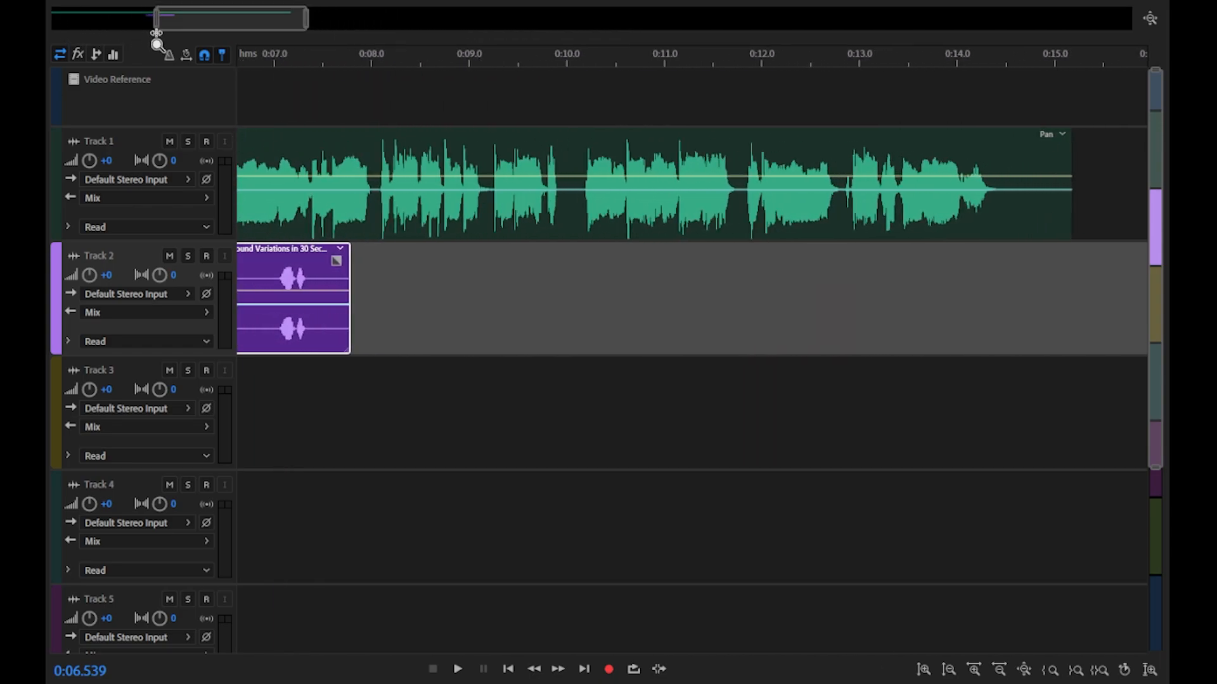
click(309, 21)
drag(319, 21, 143, 22)
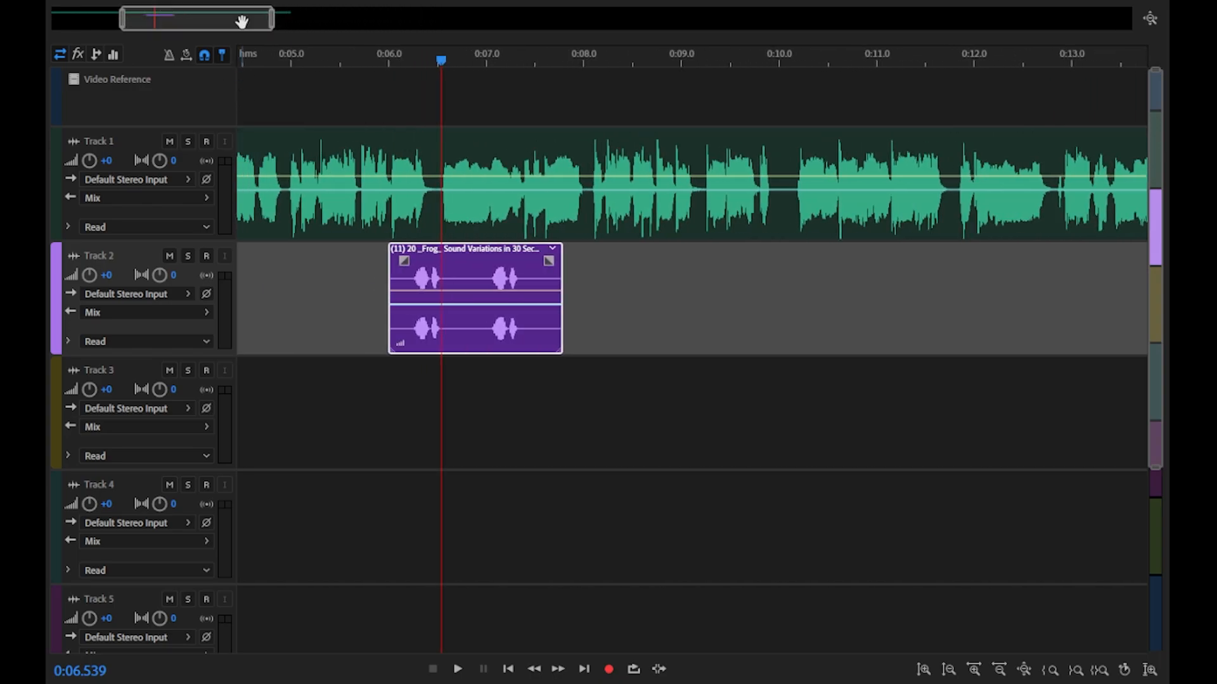
drag(273, 20, 197, 22)
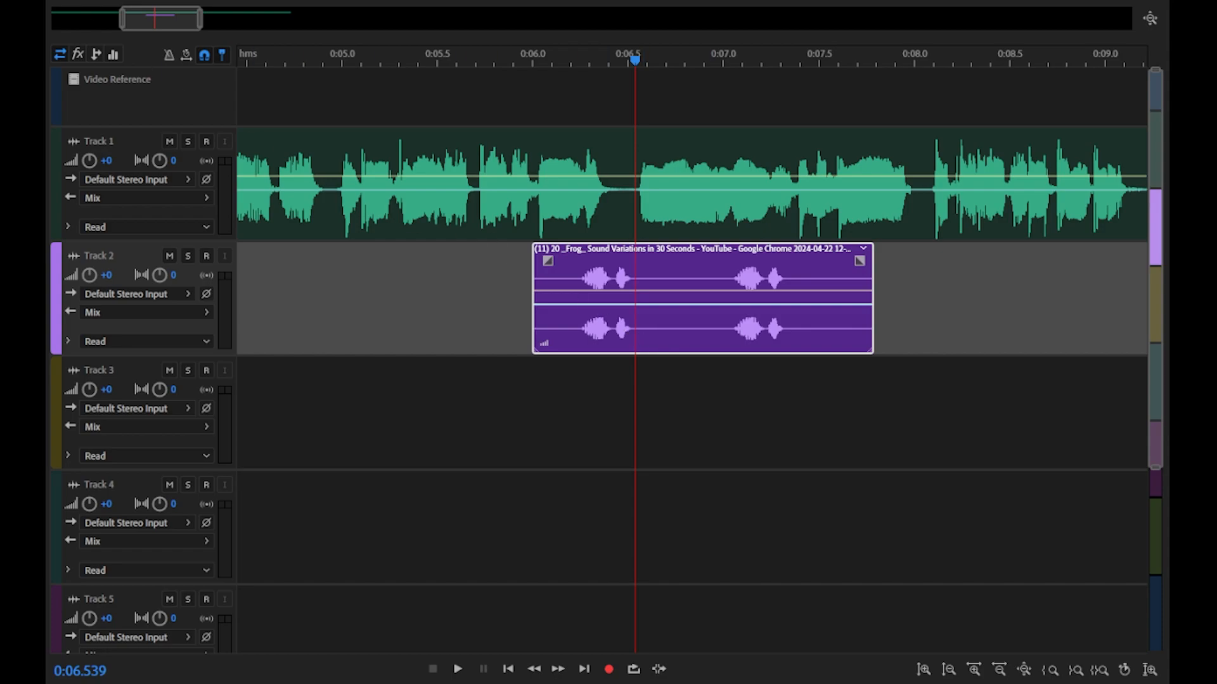
click(651, 317)
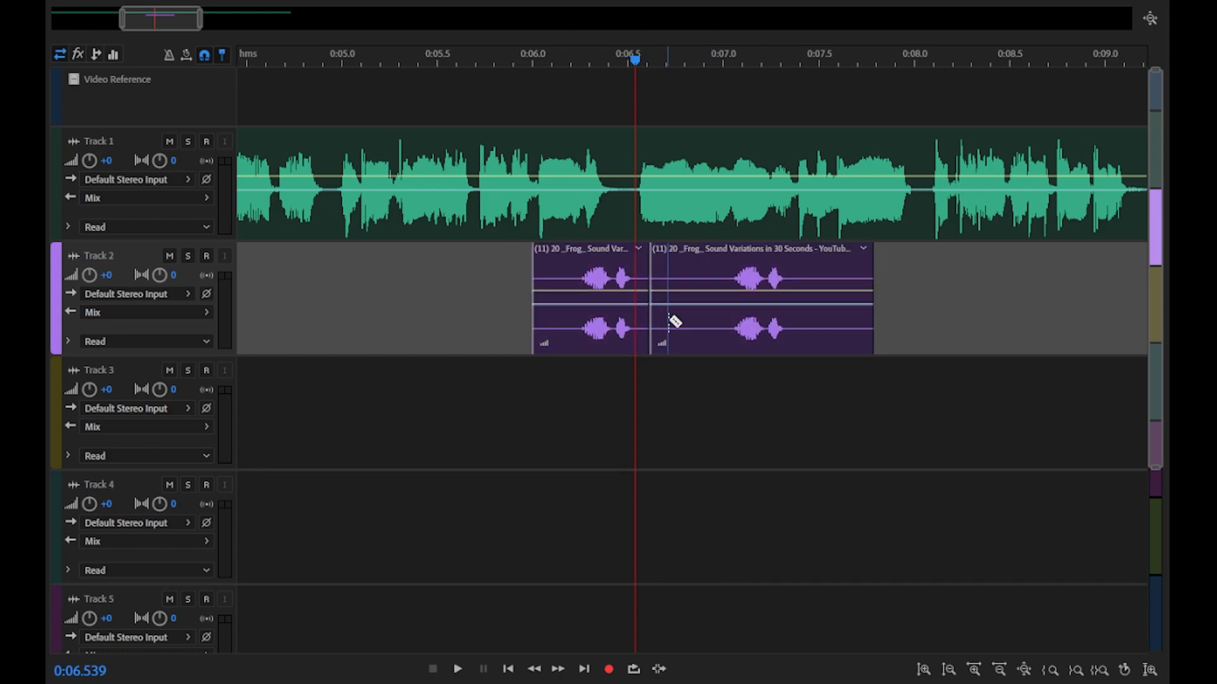
click(719, 321)
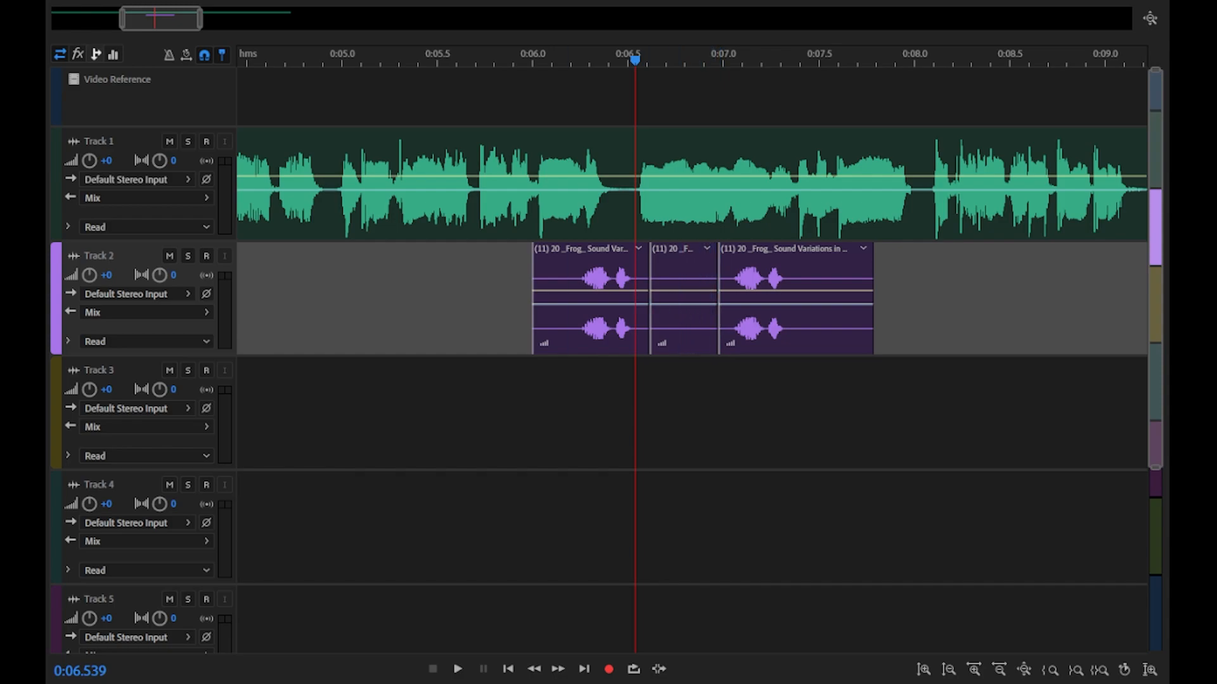
- Delete the silent middle piece of the frog clip and move the second croak directly against the first
click(693, 336)
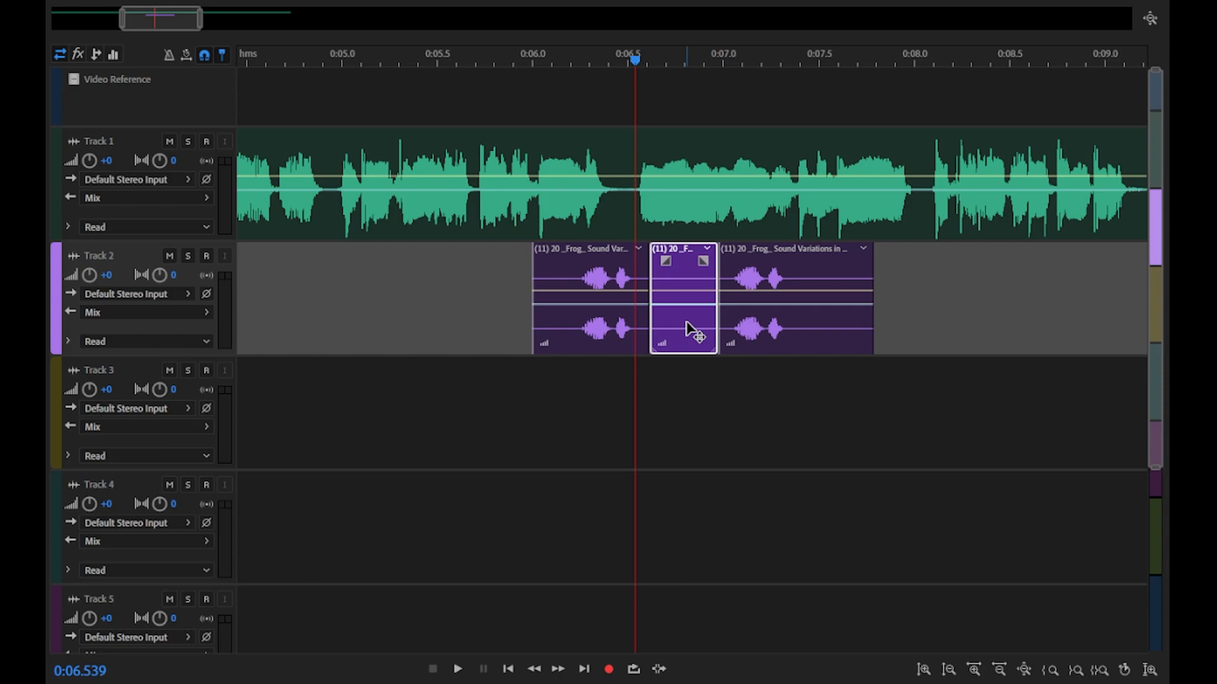
key(Delete)
drag(779, 329, 712, 317)
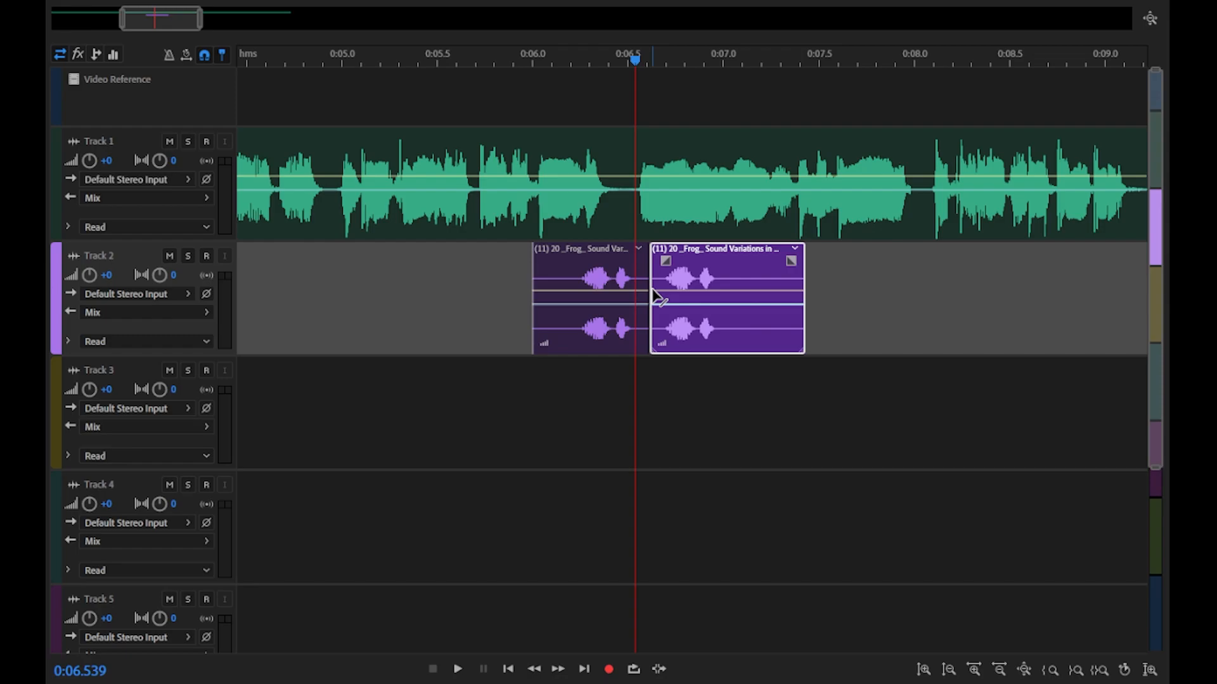
- Move both frog clips on Track 2 together so they start at about 5 s, and play the mix from just before them
scroll(659, 298, down, 3)
click(459, 671)
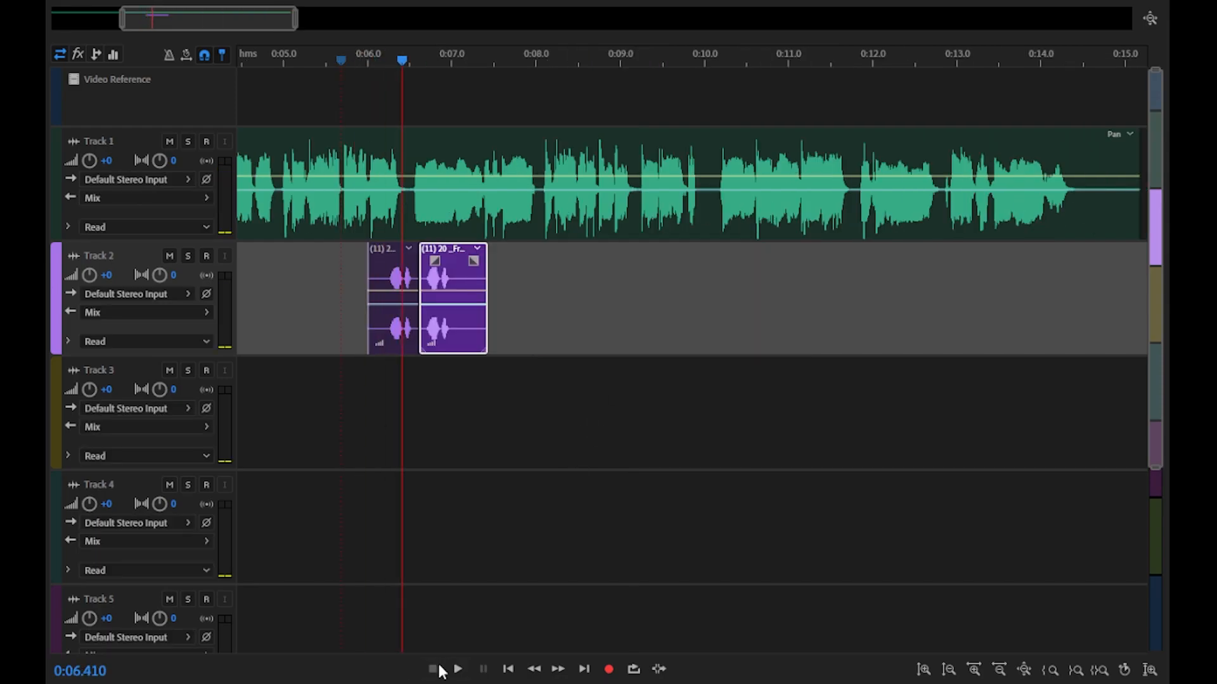
drag(403, 60, 280, 58)
drag(395, 342, 311, 342)
drag(464, 340, 383, 333)
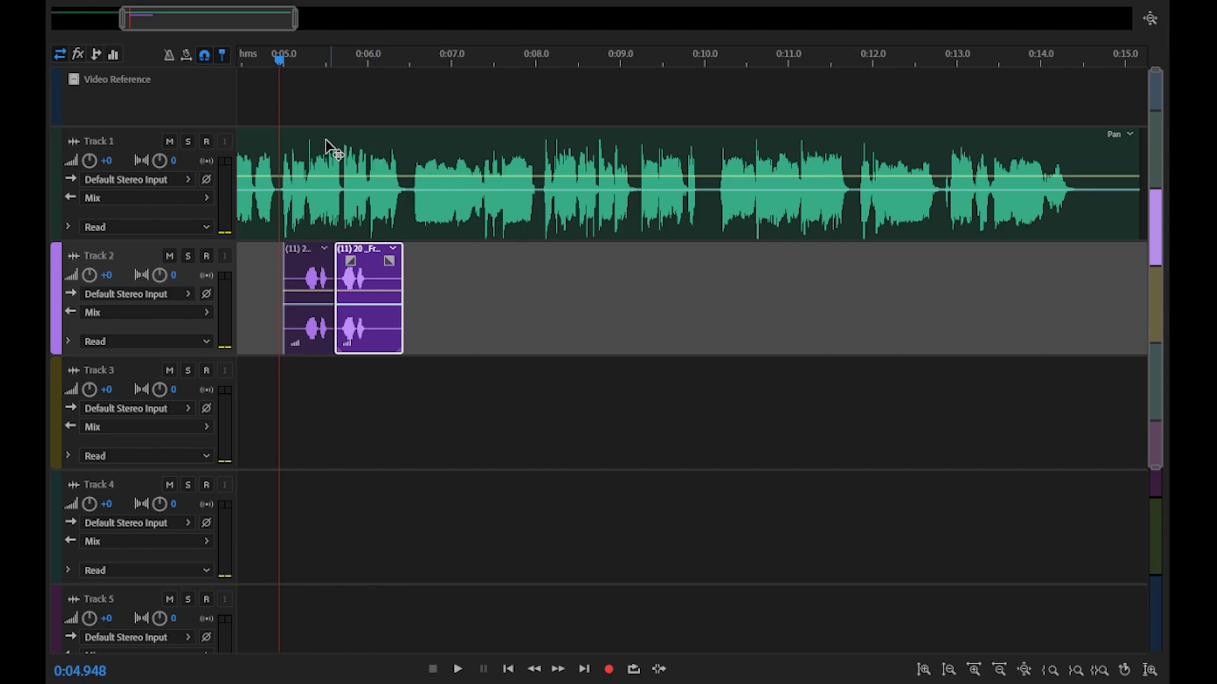
click(458, 669)
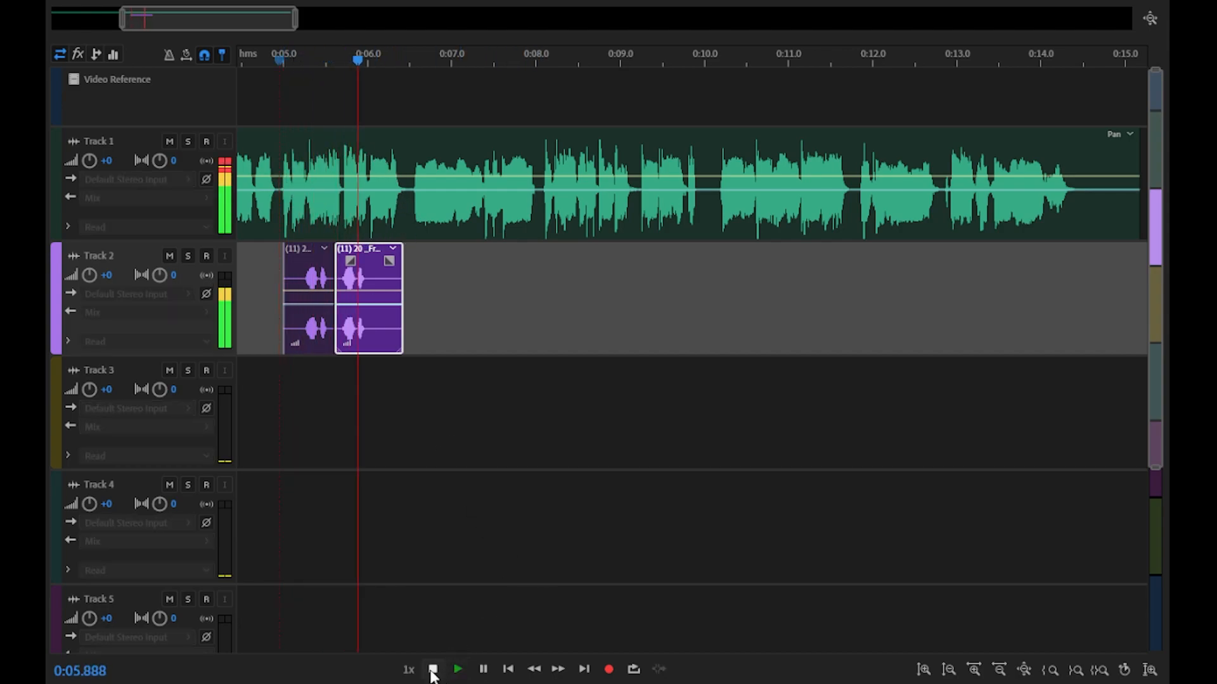
click(432, 670)
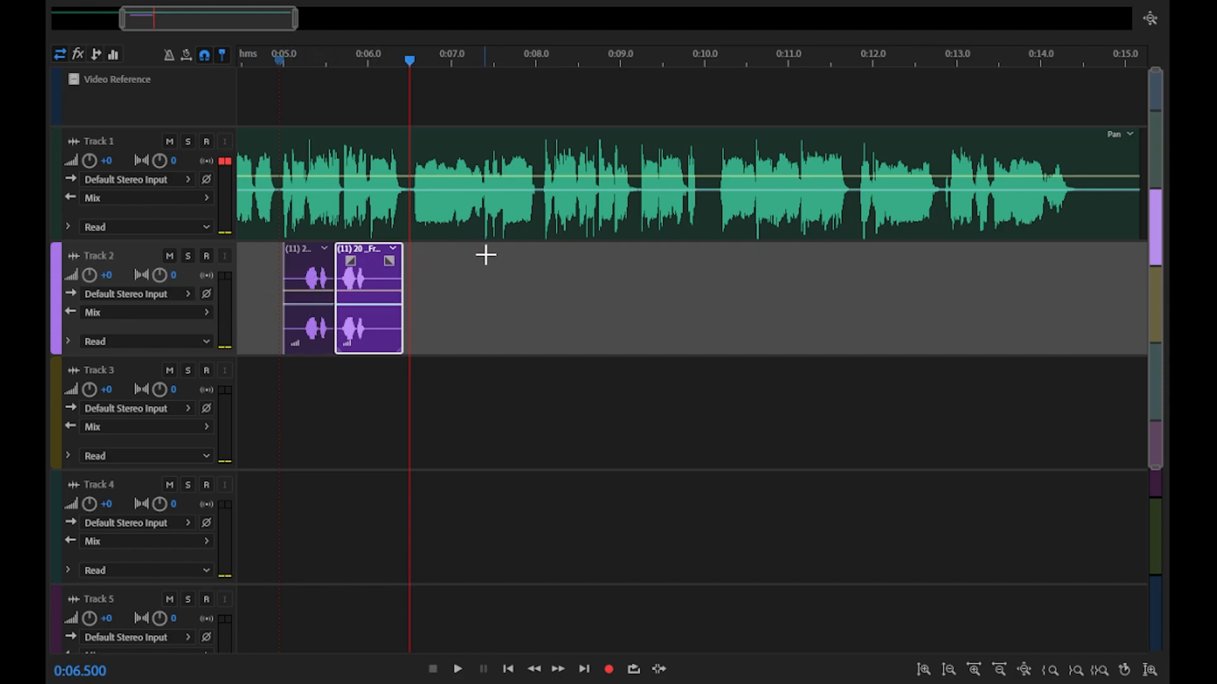
- Select Track 2 and set its volume to -5
click(491, 292)
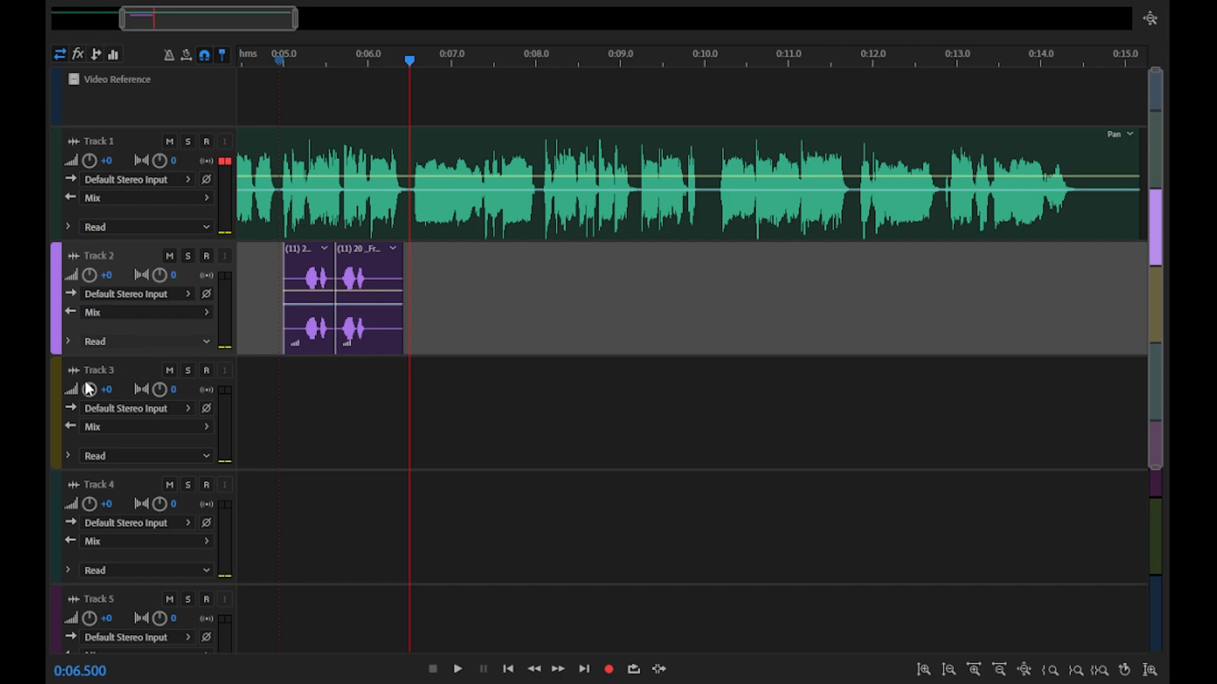
click(55, 215)
click(57, 286)
click(57, 372)
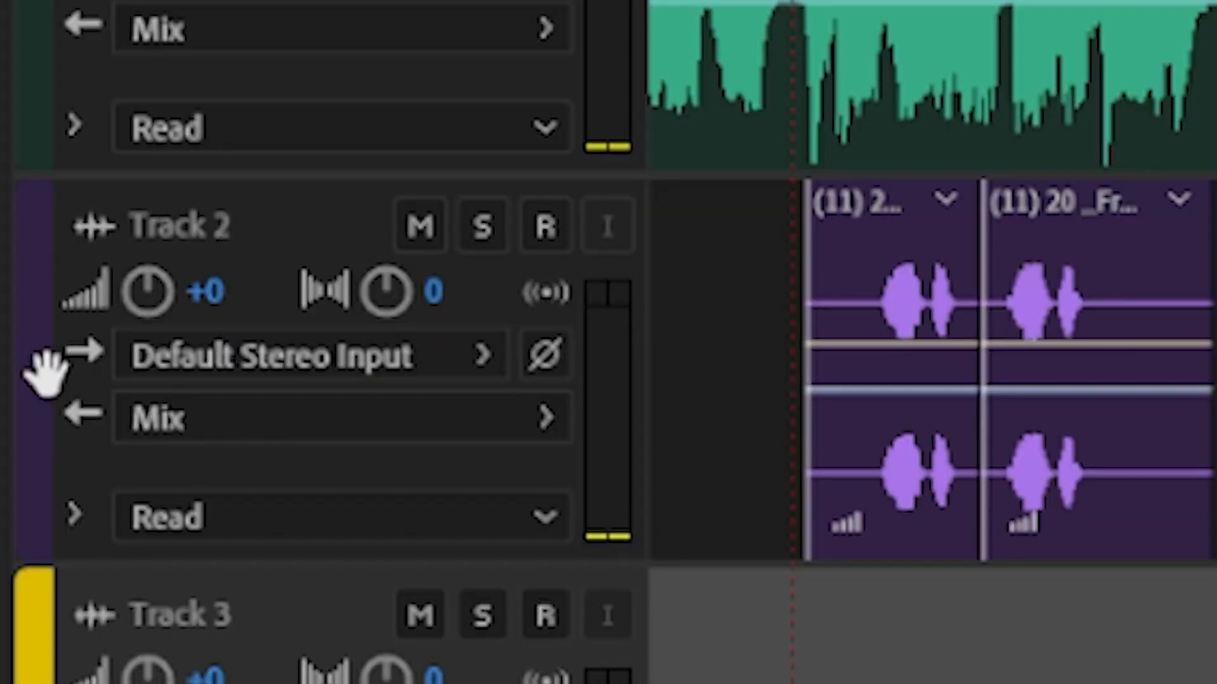
click(66, 266)
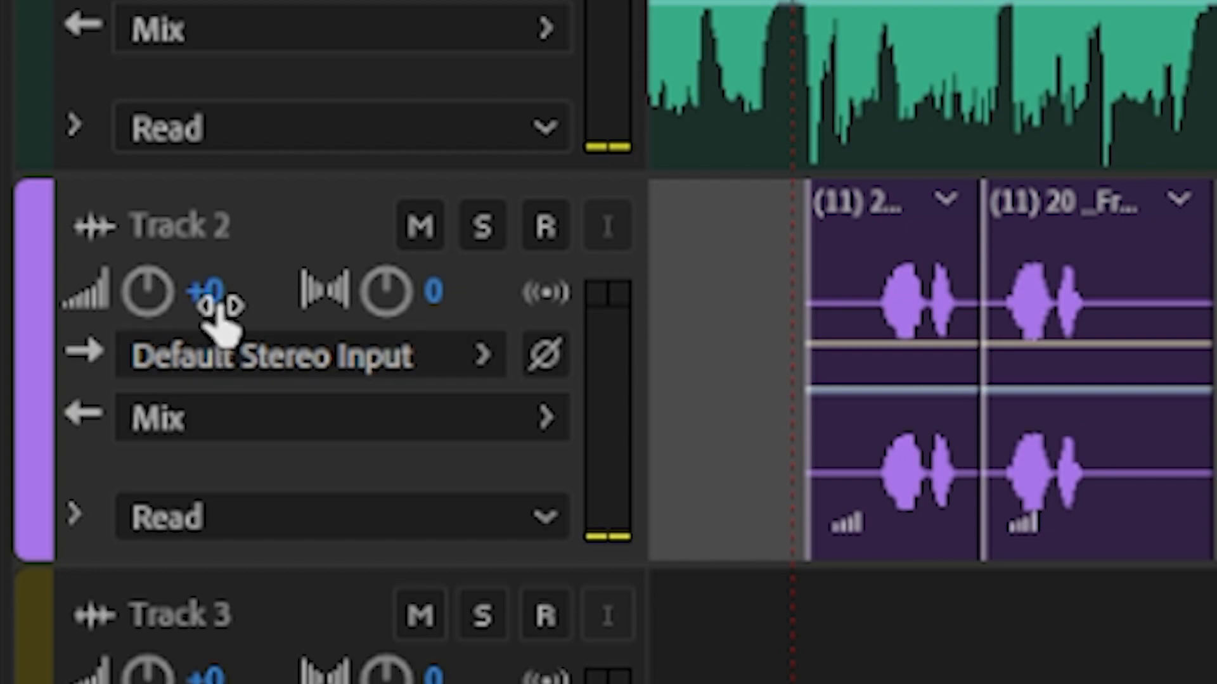
click(210, 297)
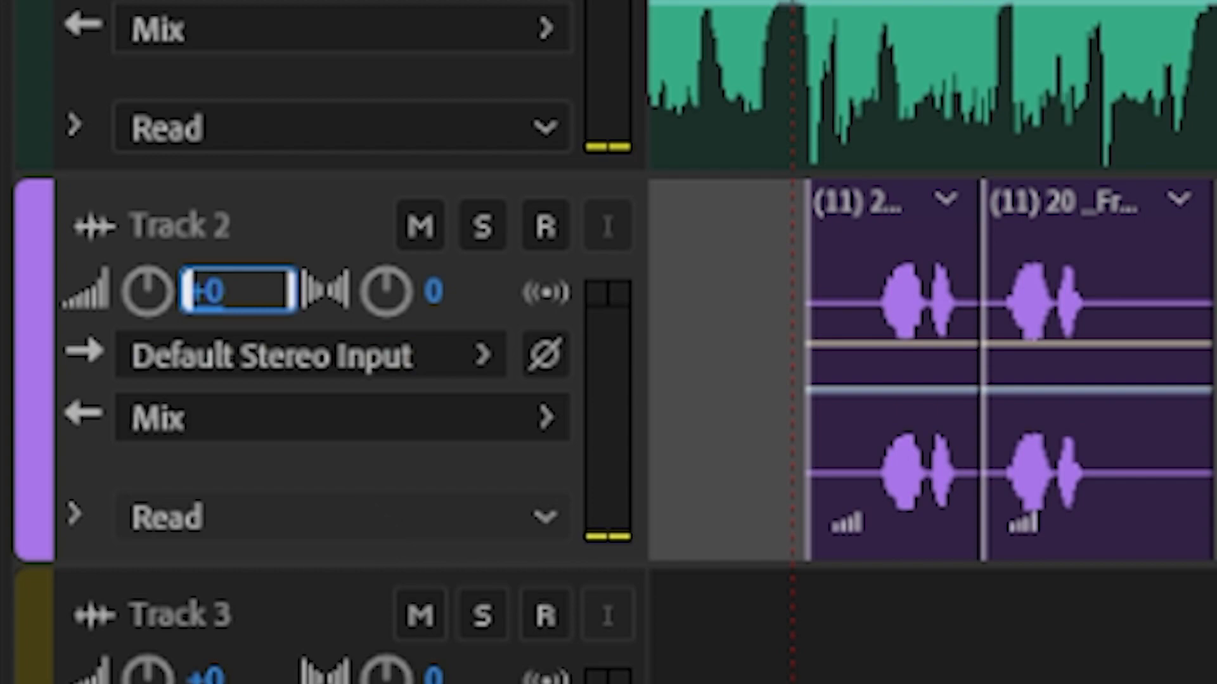
key(Return)
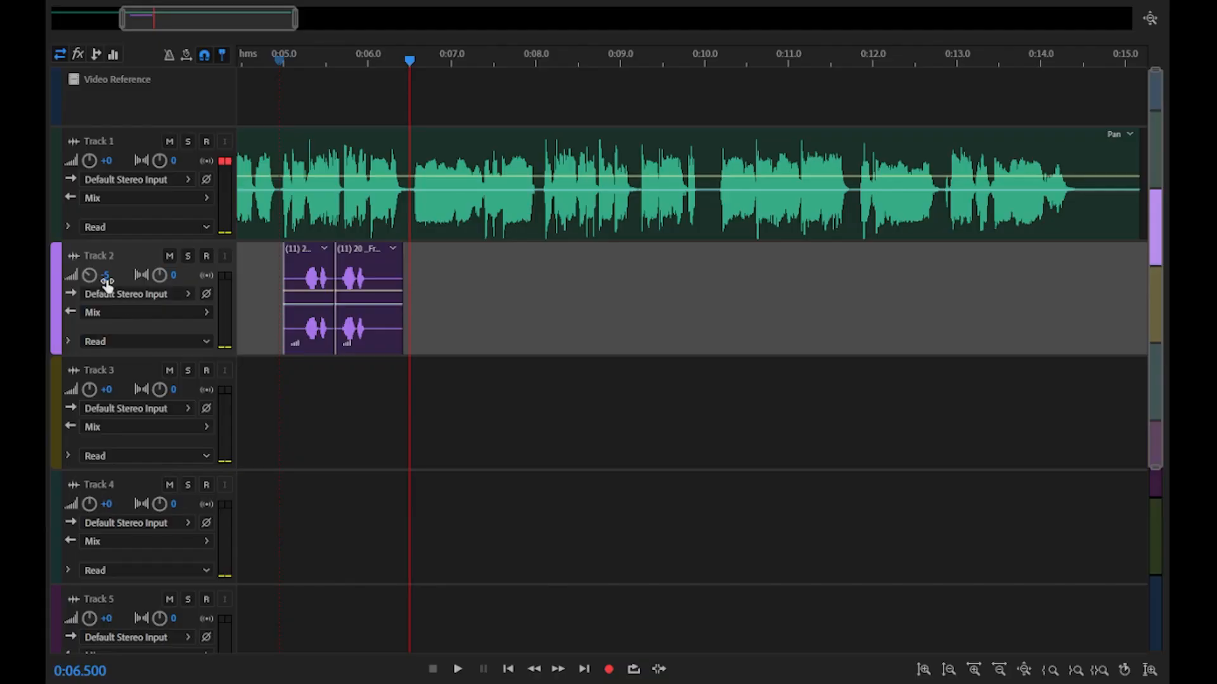
- Set Track 2's volume to -10 and play the mix from just before the frog clips
click(200, 292)
text(-10)
key(Return)
click(280, 63)
click(457, 670)
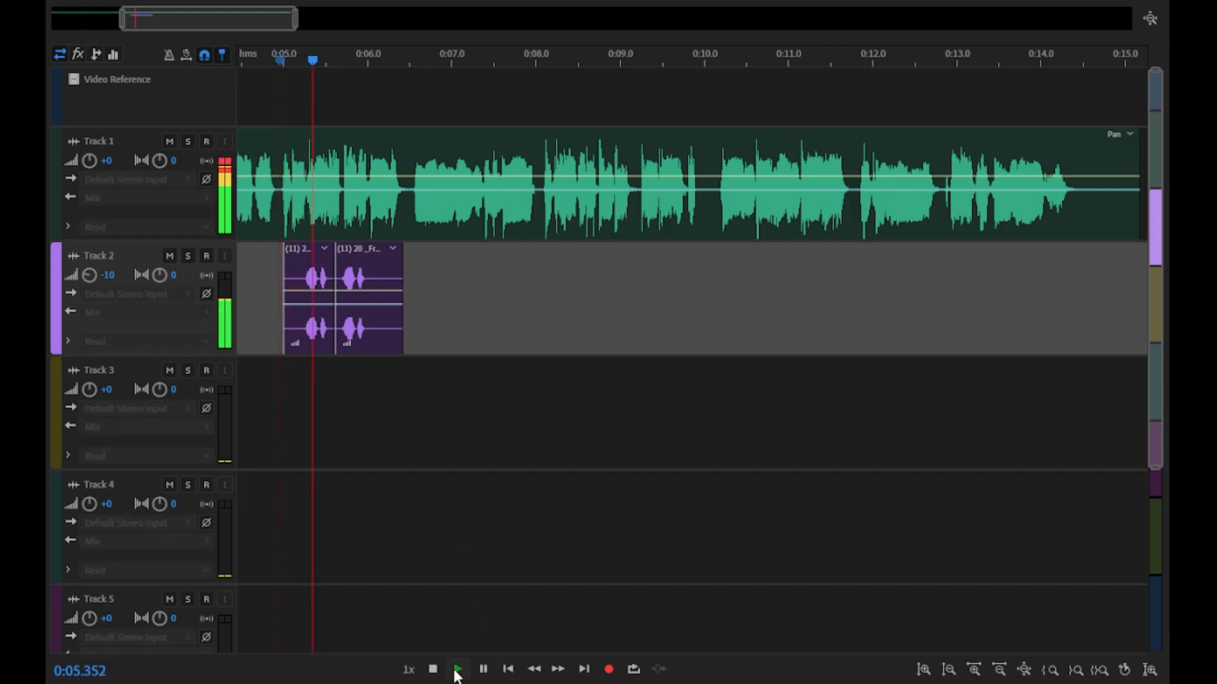
click(433, 669)
- Set Track 2's volume to -30 and play the mix from about 5 s
click(112, 275)
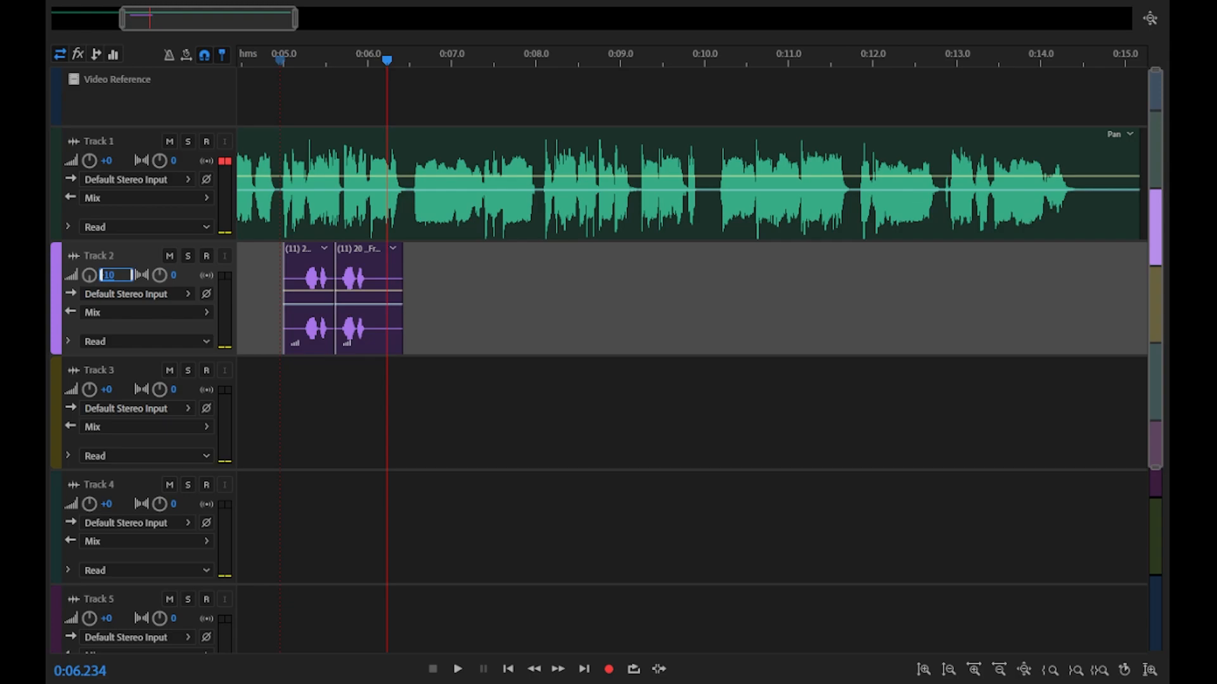
key(Return)
click(281, 58)
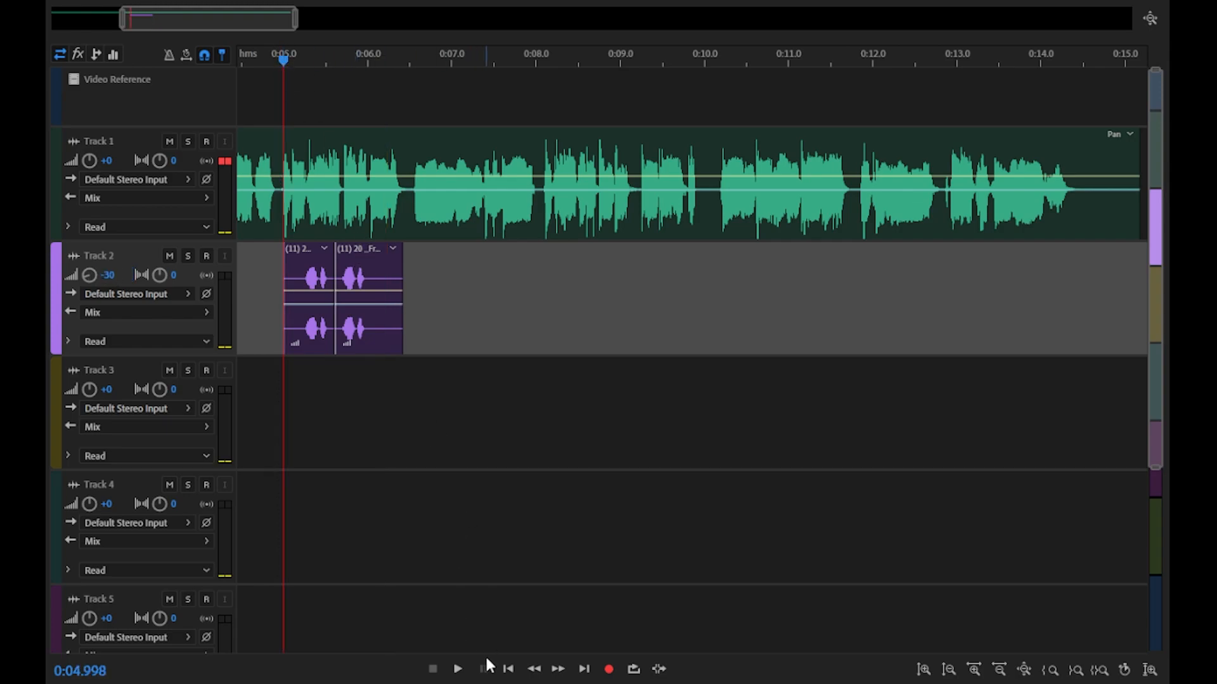
click(457, 669)
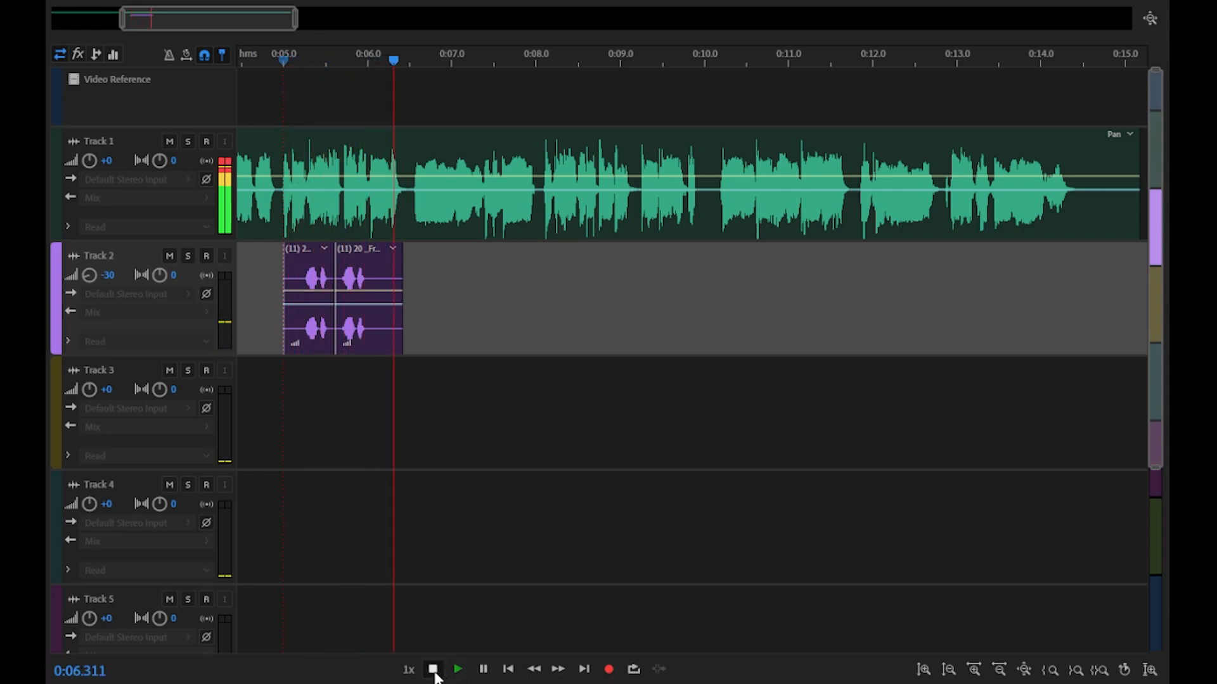
click(432, 669)
- Reset Track 2's volume to 0 and play the mix from about 4.9 s
click(108, 274)
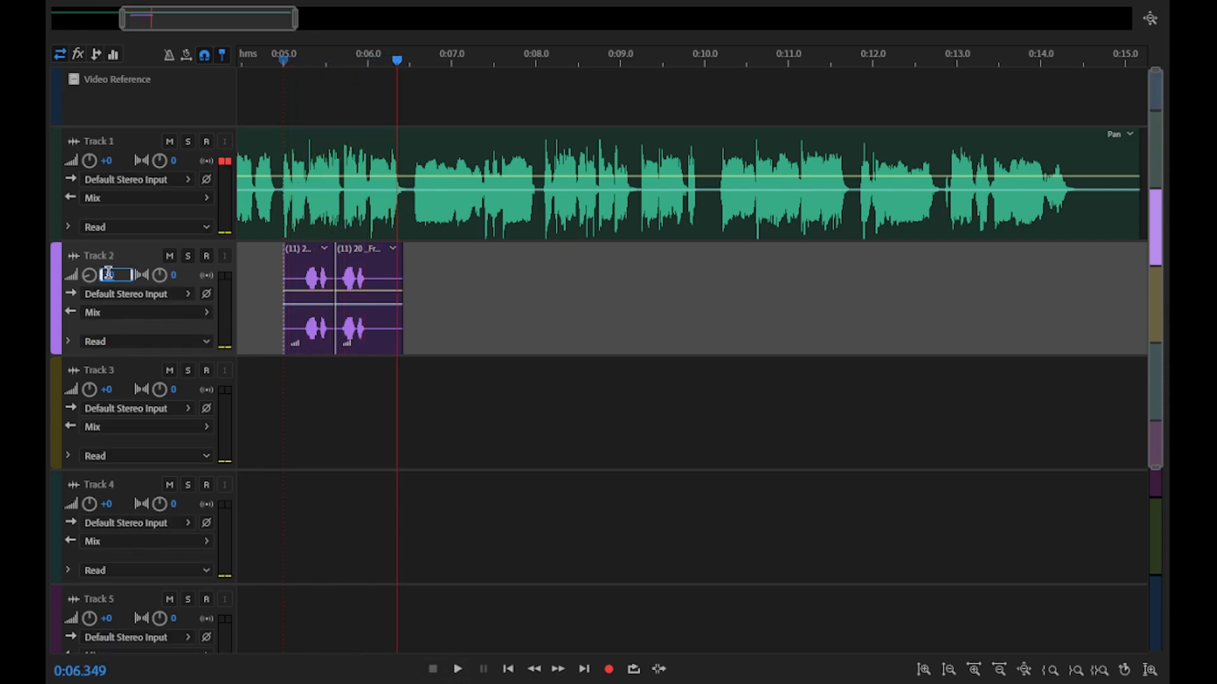
key(Return)
click(273, 58)
click(457, 668)
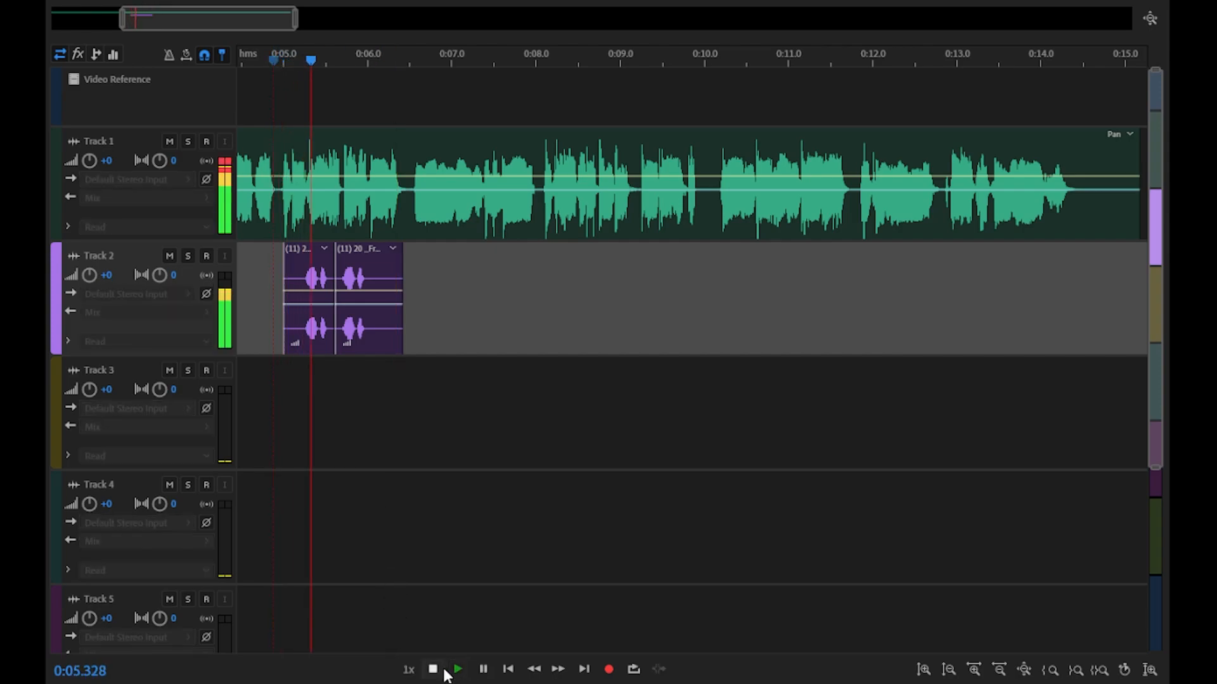
click(434, 670)
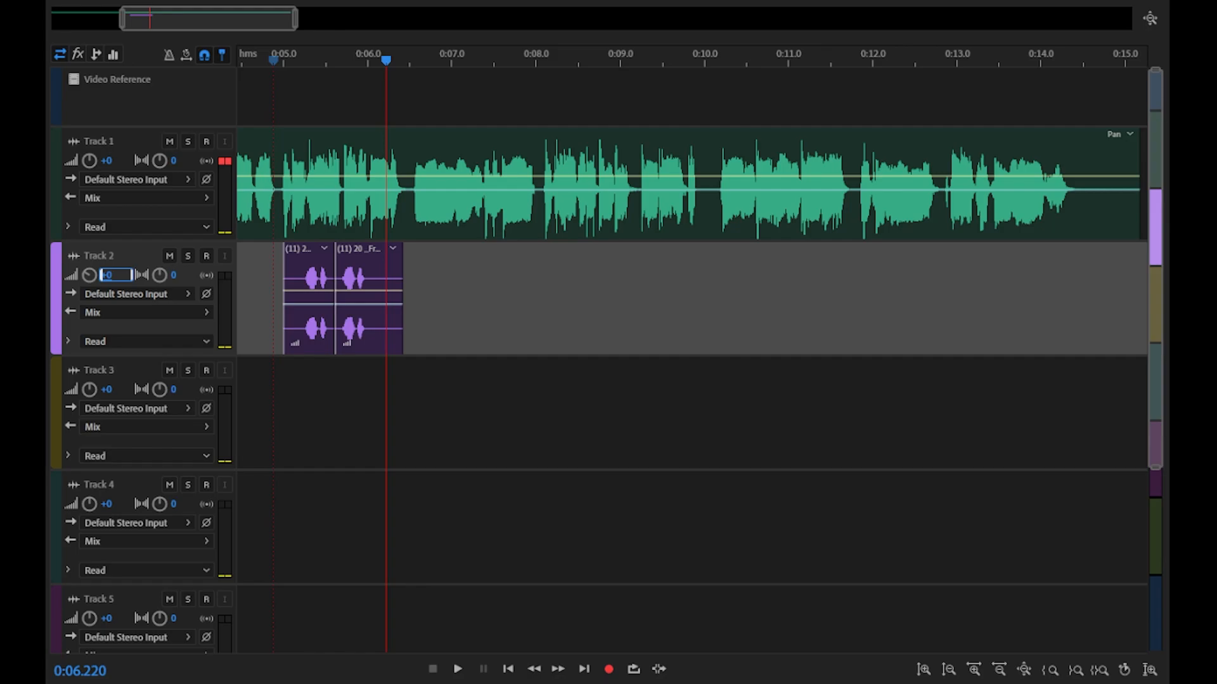
- Lower Track 2's volume to -6
key(Return)
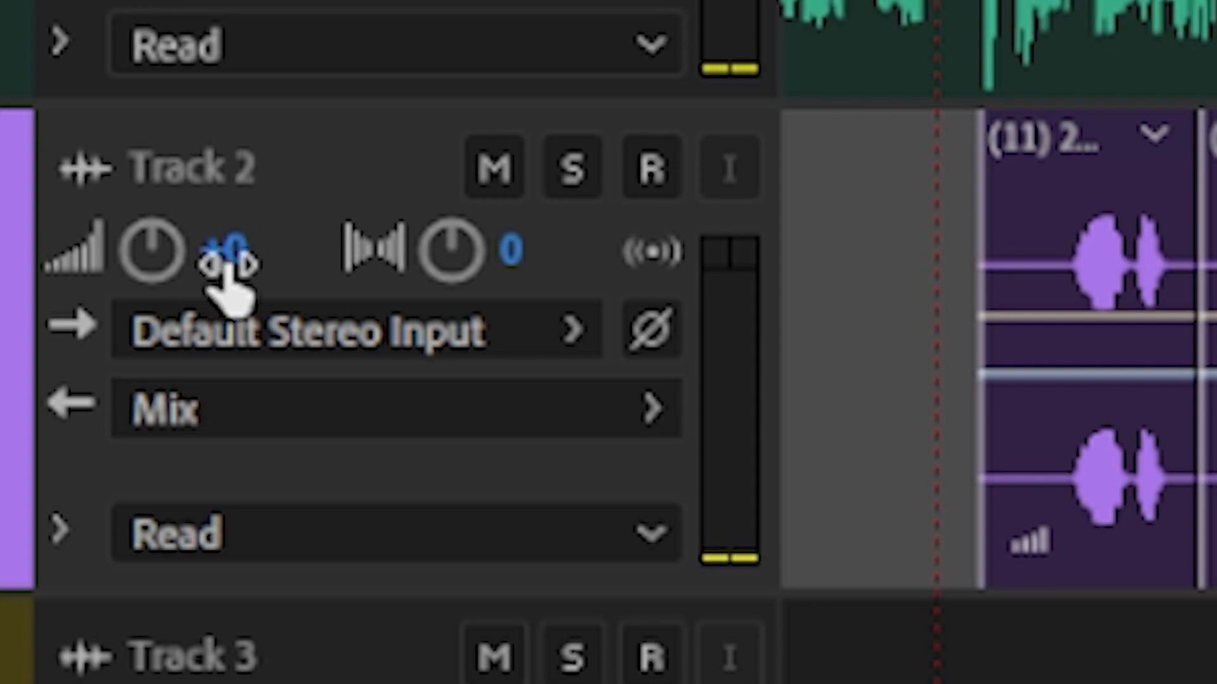
drag(212, 264, 190, 317)
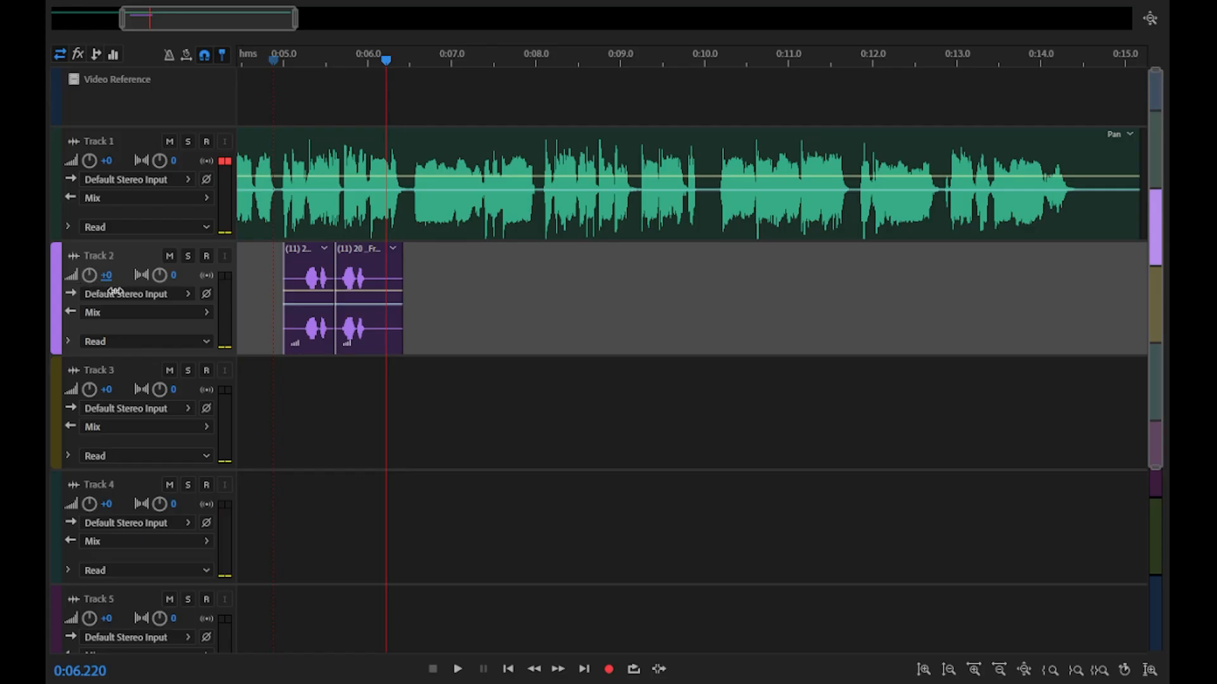
mouse_move(108, 289)
mouse_down()
mouse_move(132, 291)
mouse_move(101, 288)
mouse_up()
- Add the Classic Alien Arrival Sound Effect to Track 3 starting at about 2.5 s, and delete its video from the Video Reference track
drag(396, 136, 219, 431)
scroll(293, 510, down, 2)
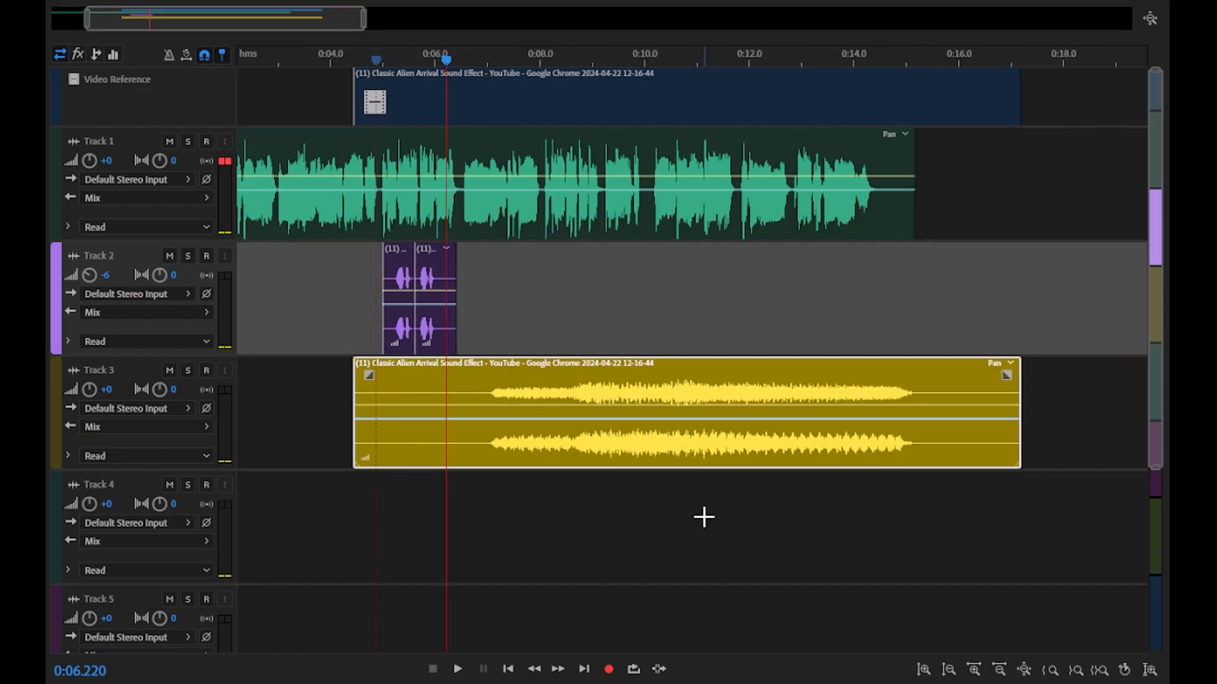
drag(496, 443, 1025, 425)
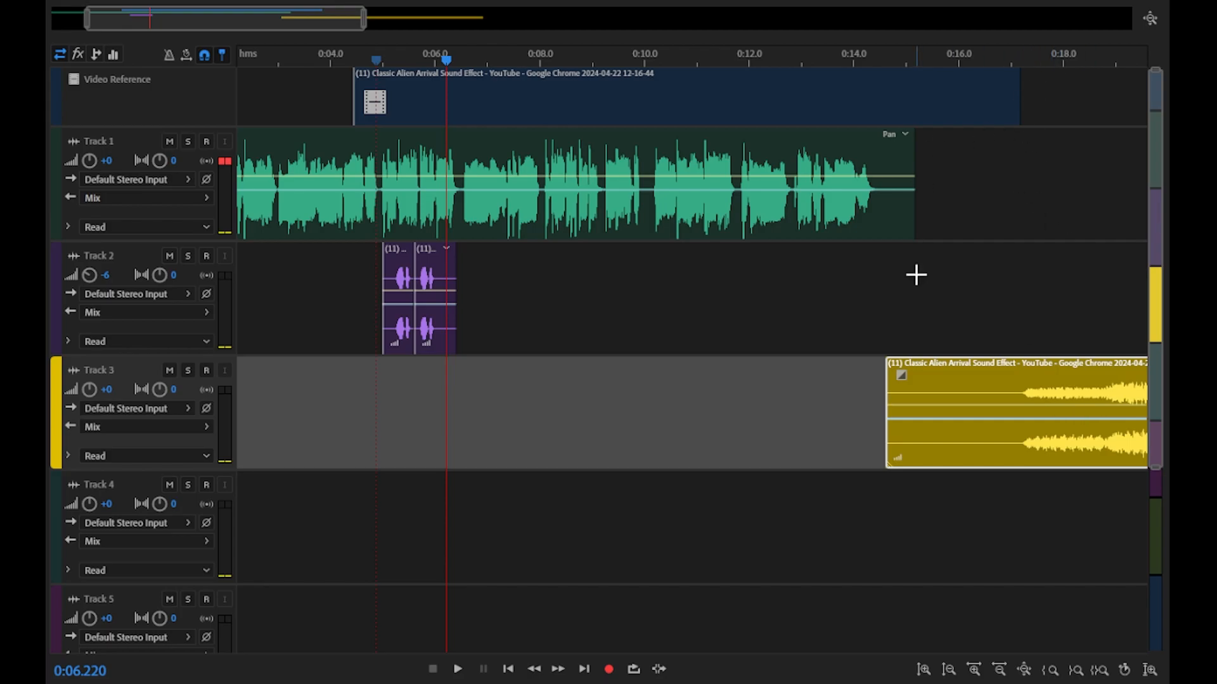
drag(1077, 466, 443, 408)
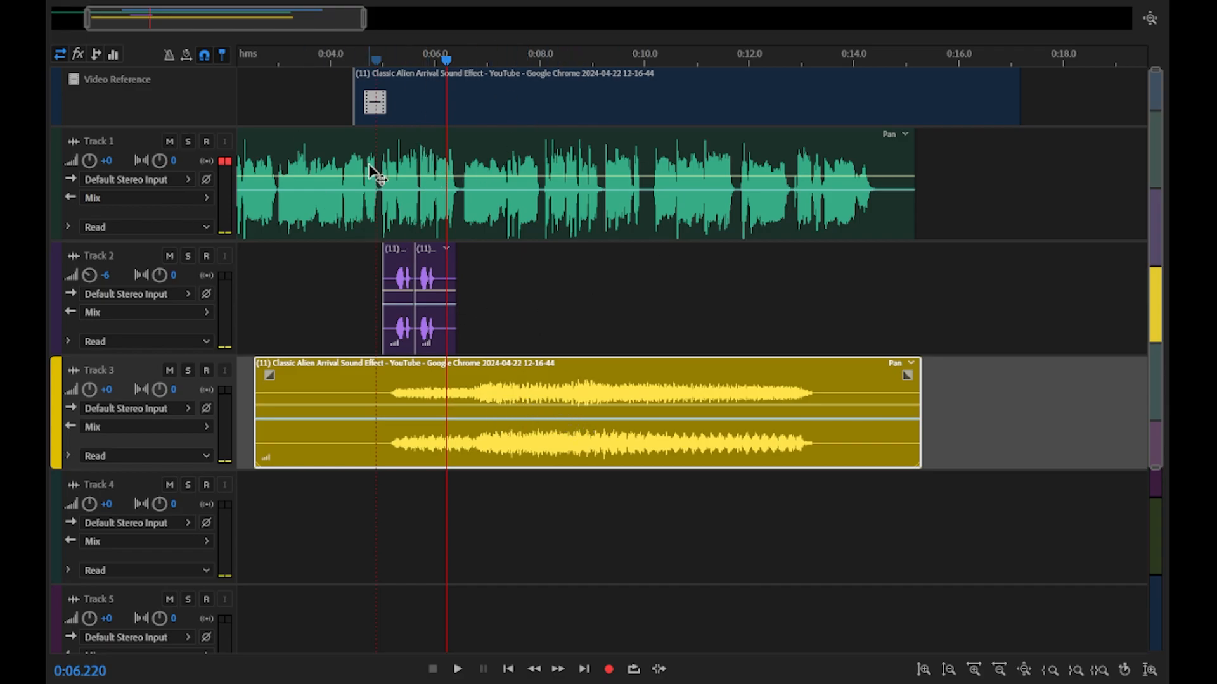
click(477, 113)
key(Delete)
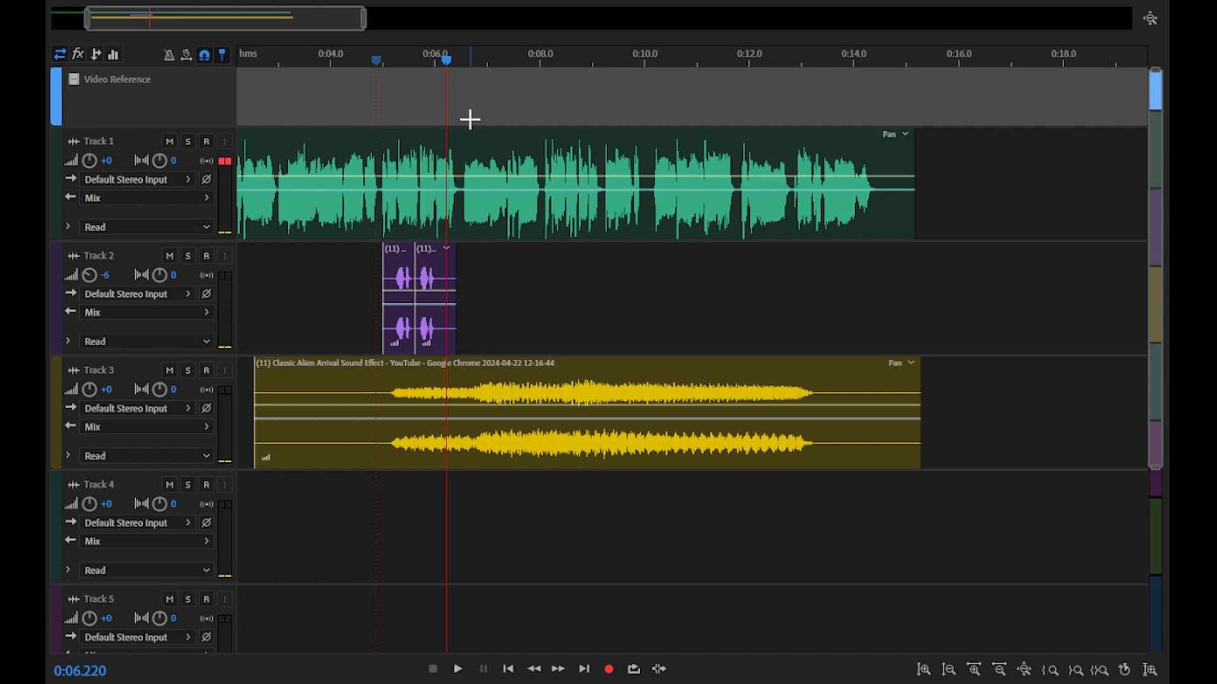
- Mute Tracks 1 and 2 and play the alien sound on Track 3 alone from about 4.5 s
click(169, 142)
click(169, 256)
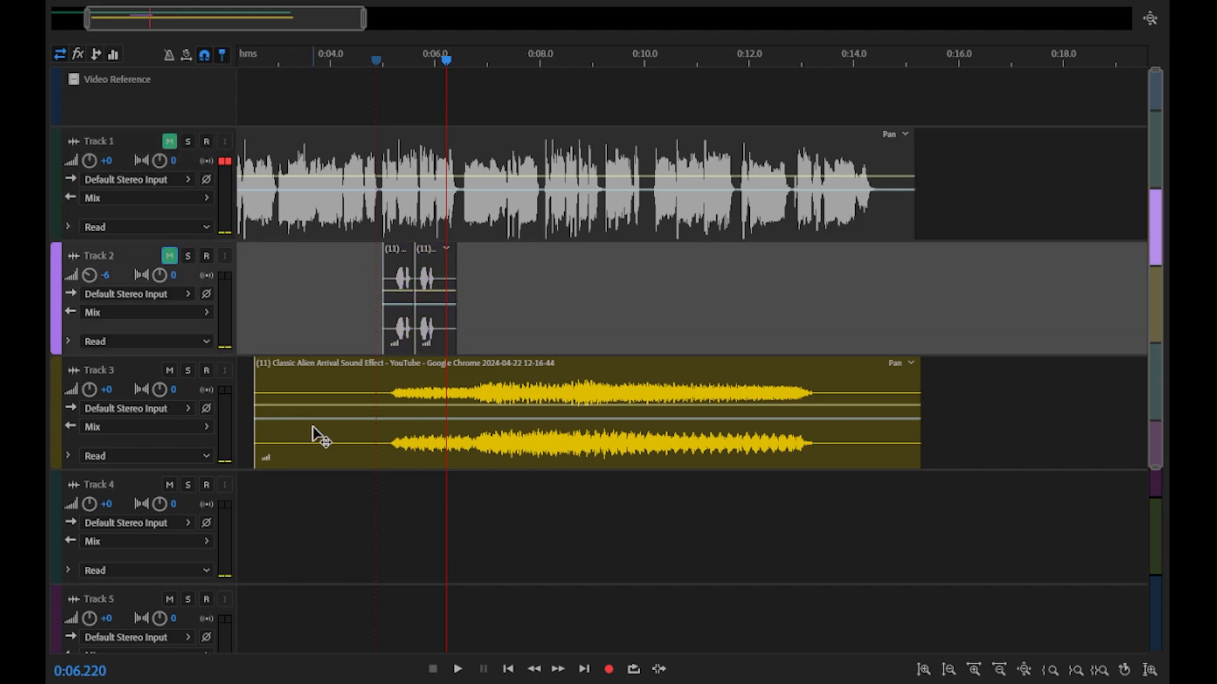
click(358, 58)
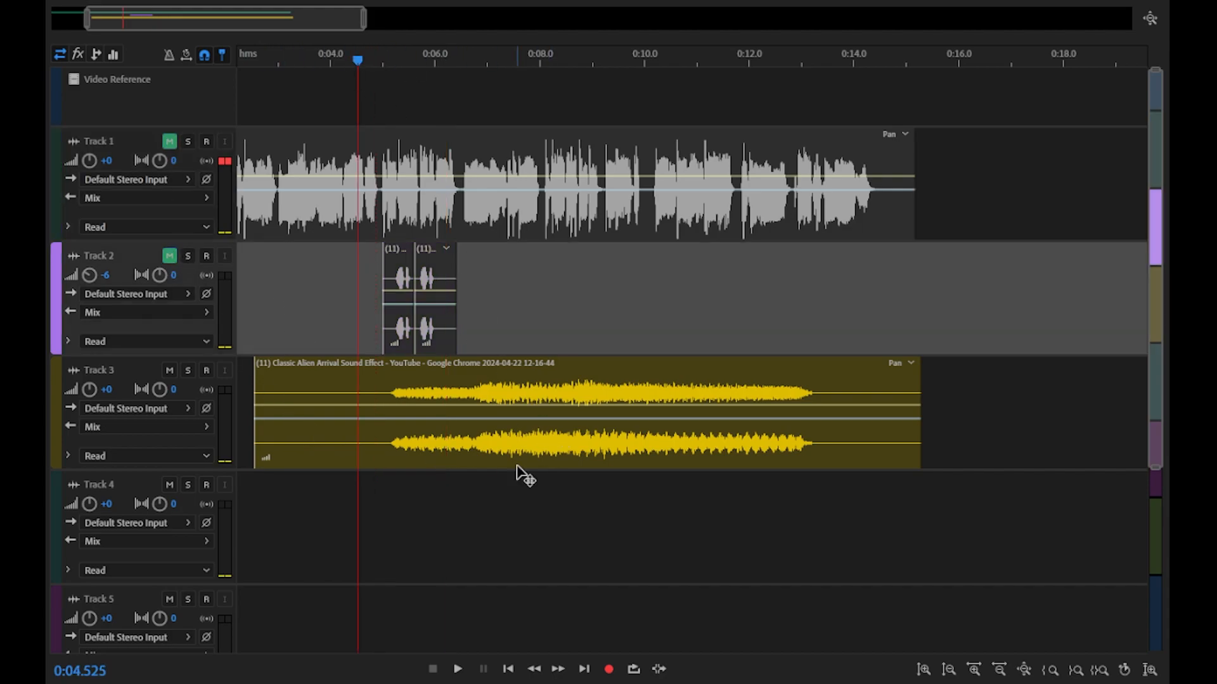
click(458, 671)
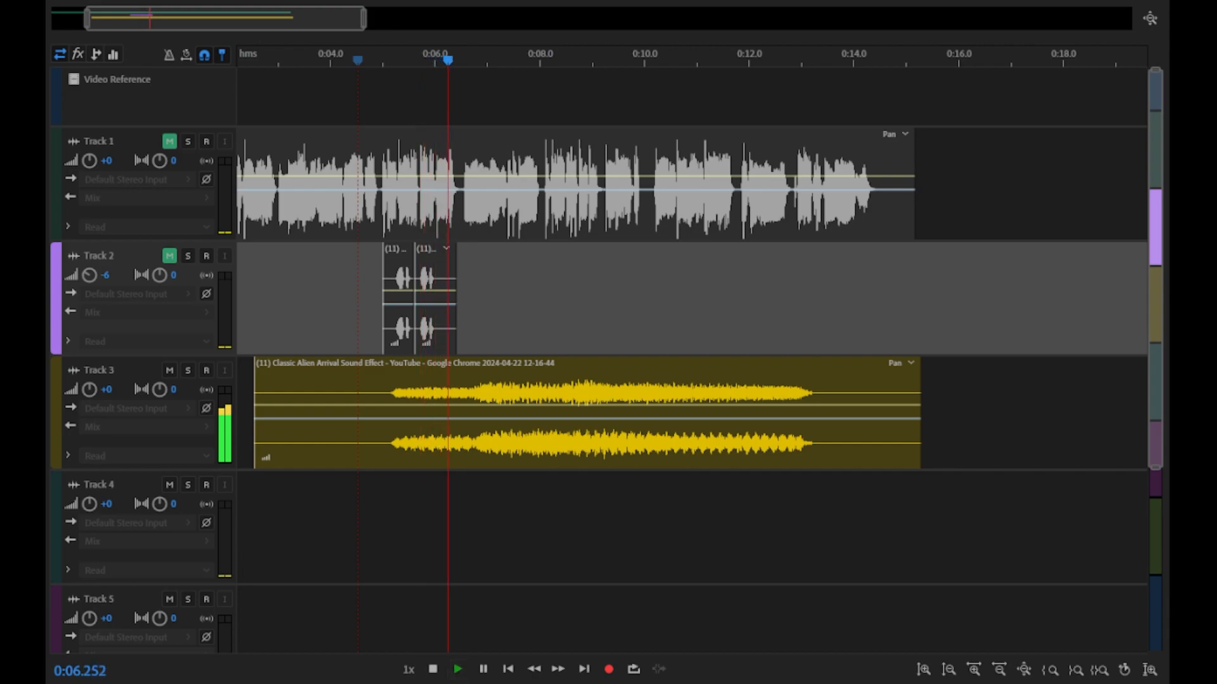
click(431, 671)
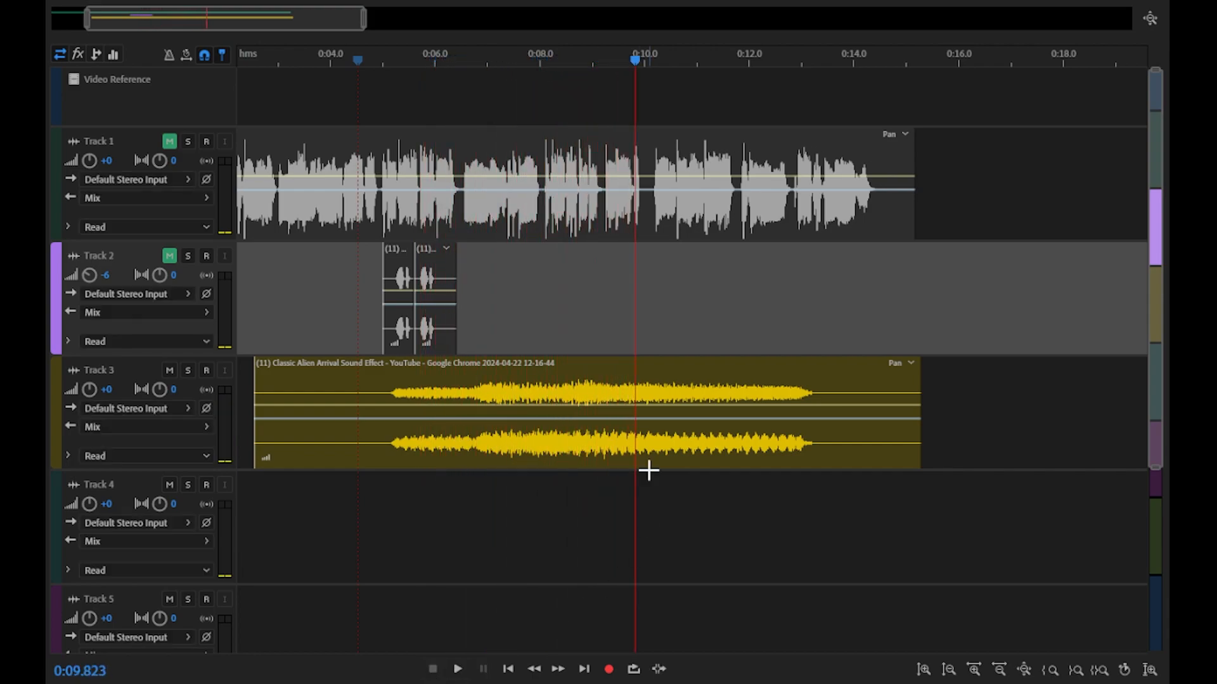
- Trim the alien sound clip on Track 3 and position it to span about 5.0 to 6.4 s, matching the frog clips' length
drag(256, 452, 514, 465)
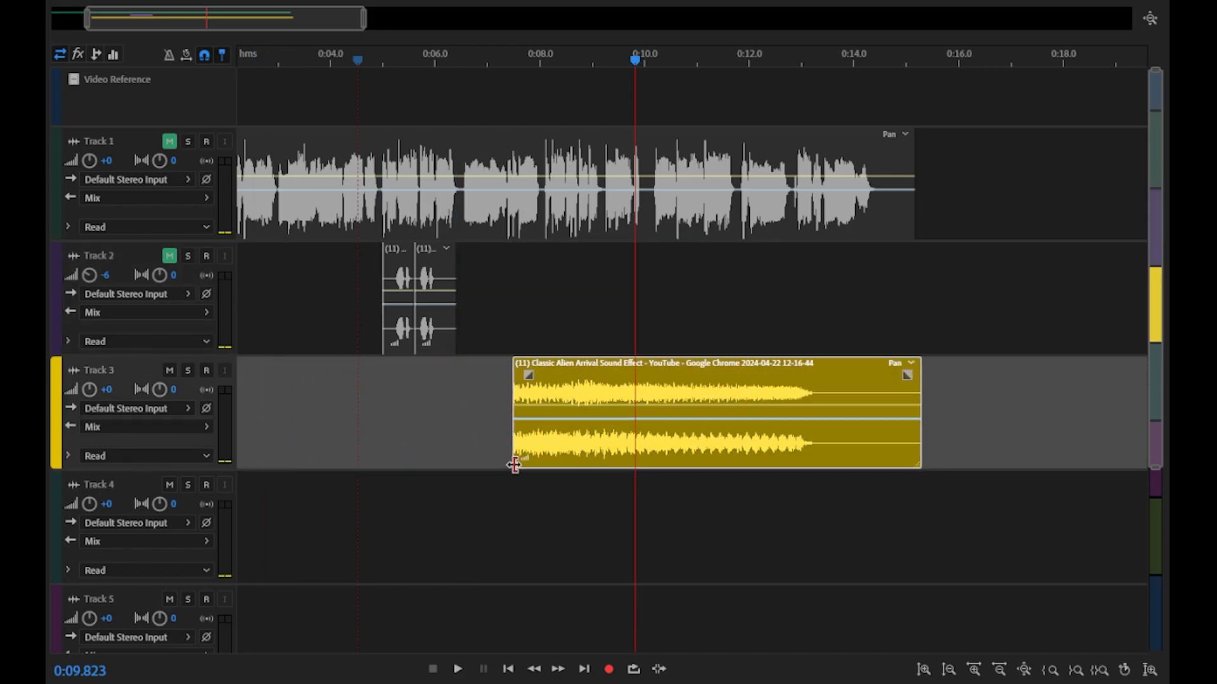
drag(916, 457, 448, 436)
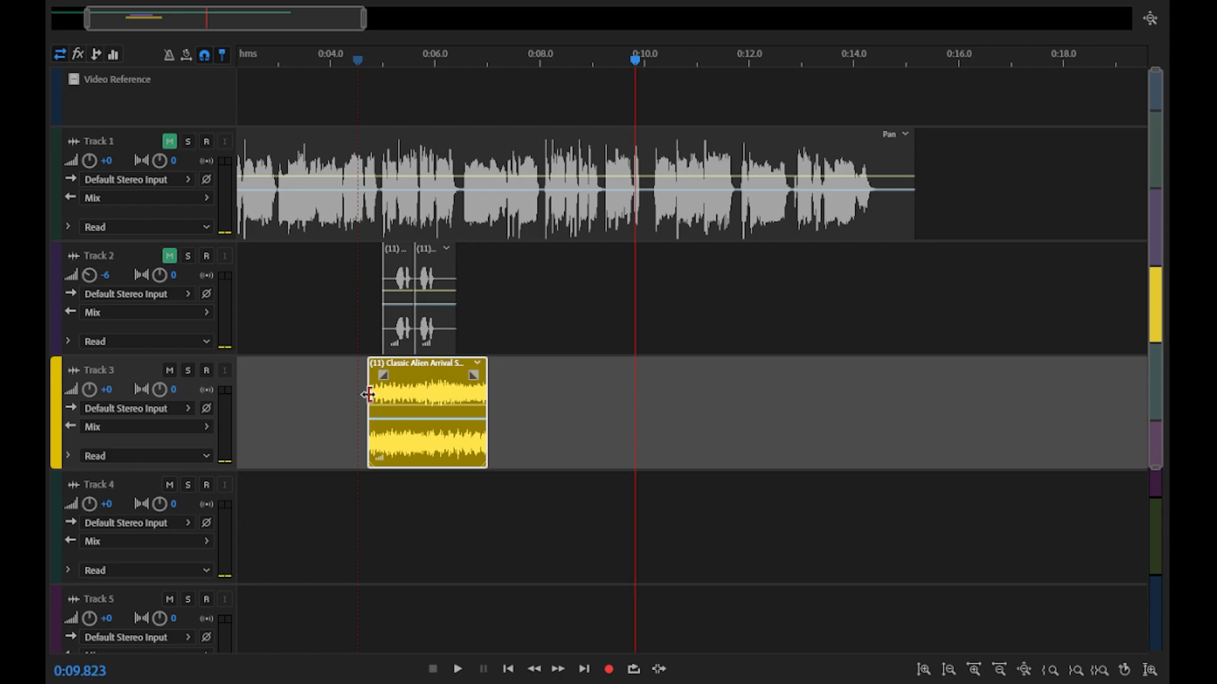
drag(368, 395, 378, 396)
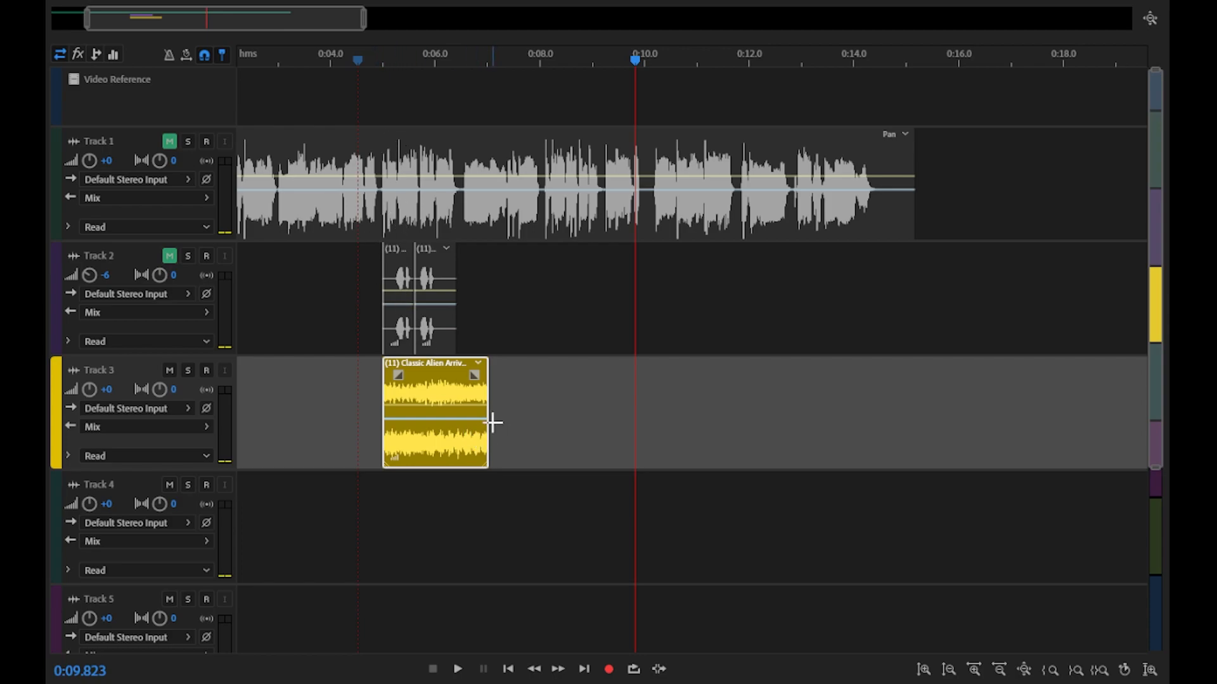
drag(489, 422, 455, 421)
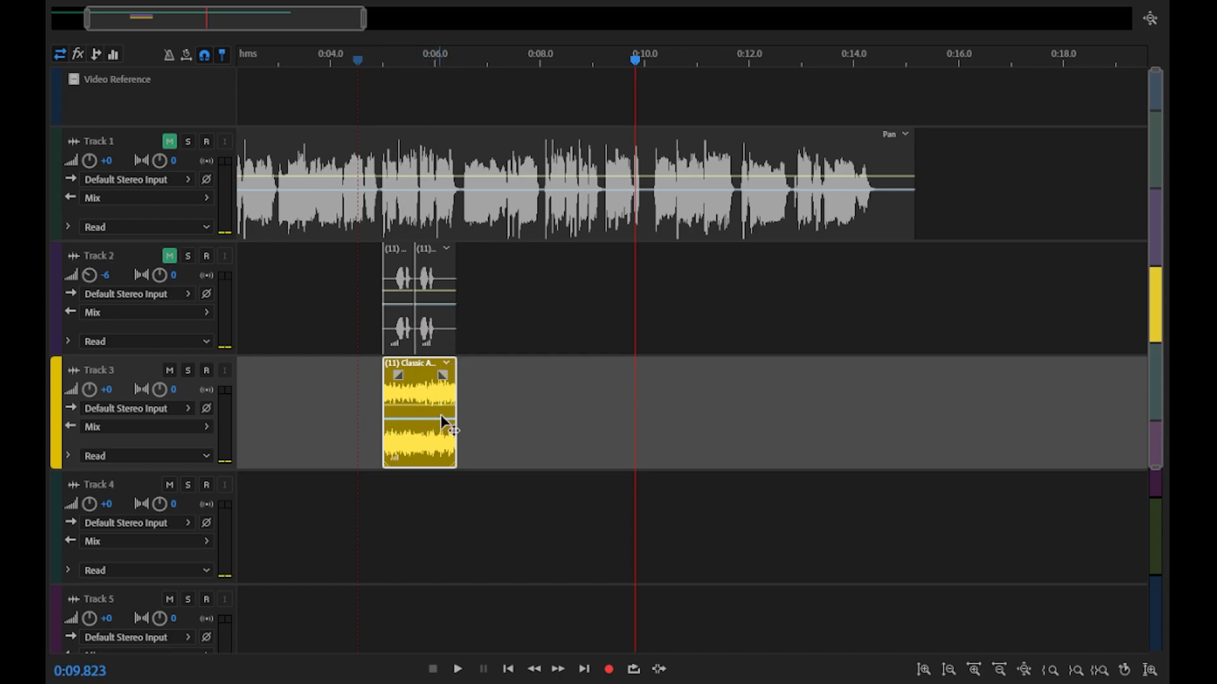
- Unmute Tracks 1 and 2 and play the full mix from about 4.4 s
drag(633, 68, 352, 81)
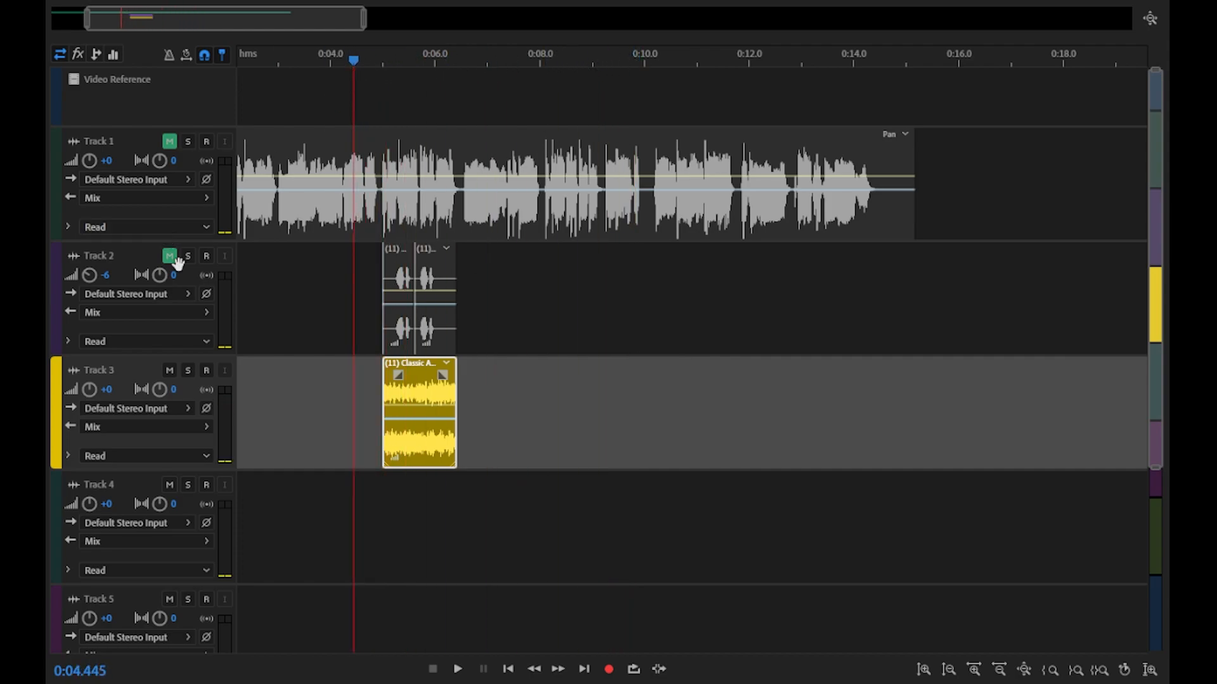
click(169, 256)
click(170, 141)
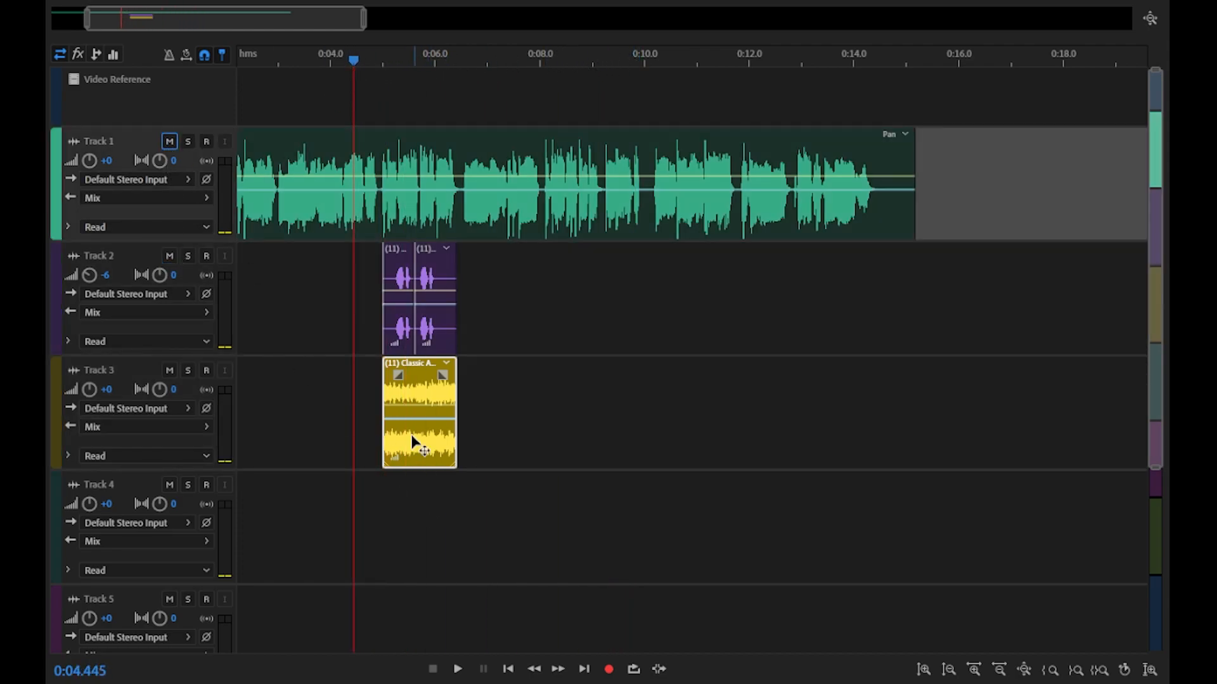
click(459, 669)
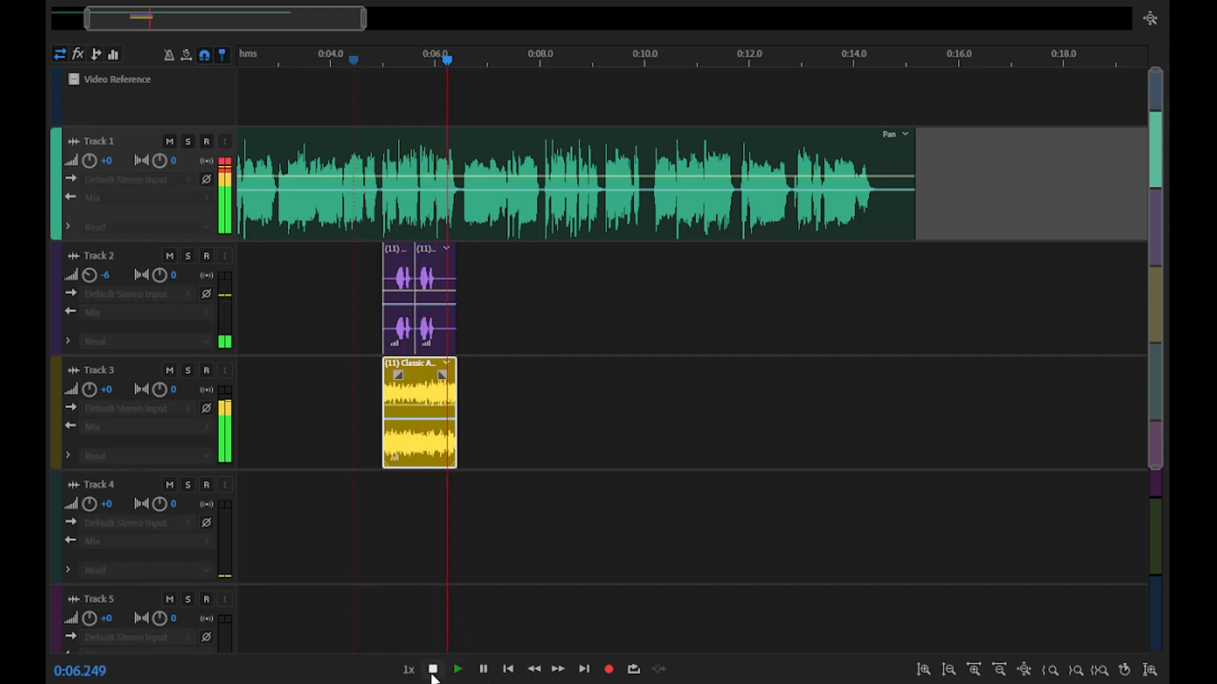
click(432, 670)
- Lower Track 3's volume to -9.6 and play the mix from about 4.5 s
click(426, 447)
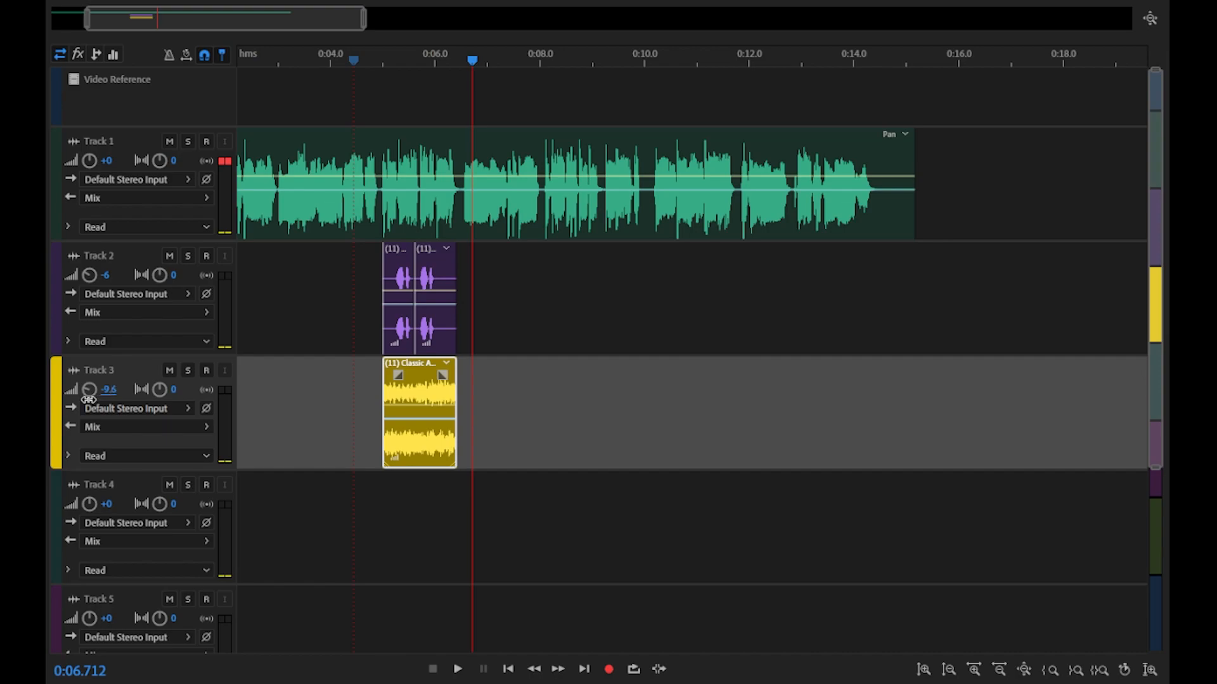
click(355, 62)
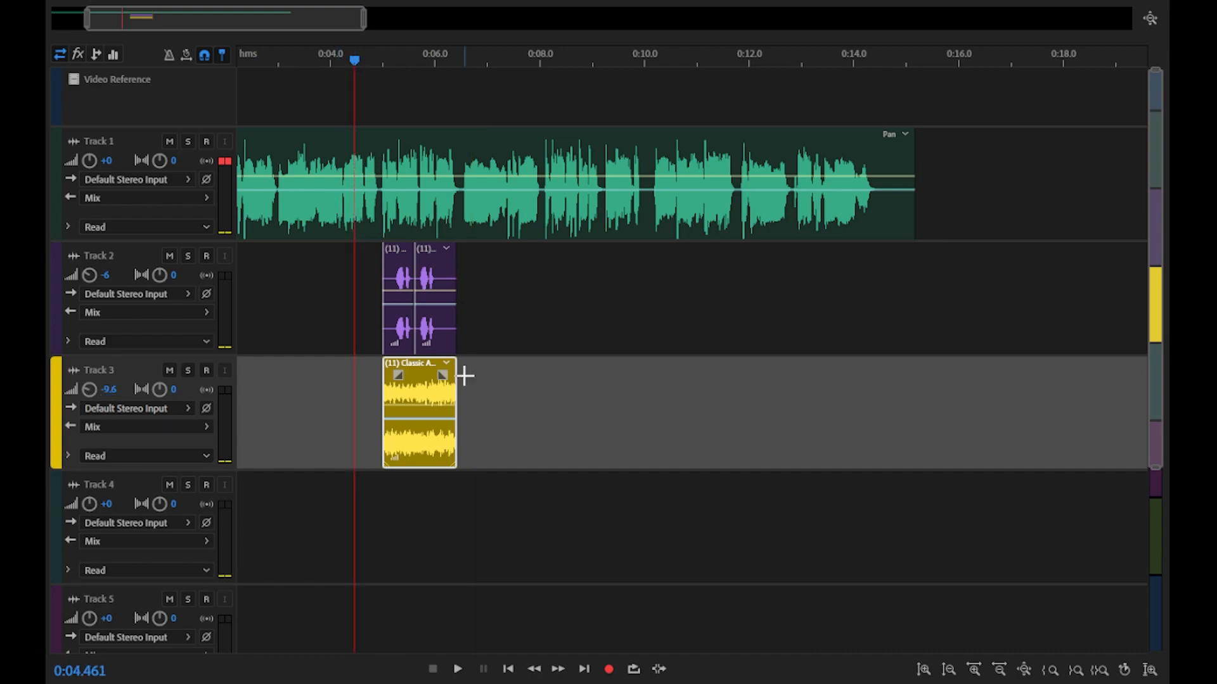
click(457, 669)
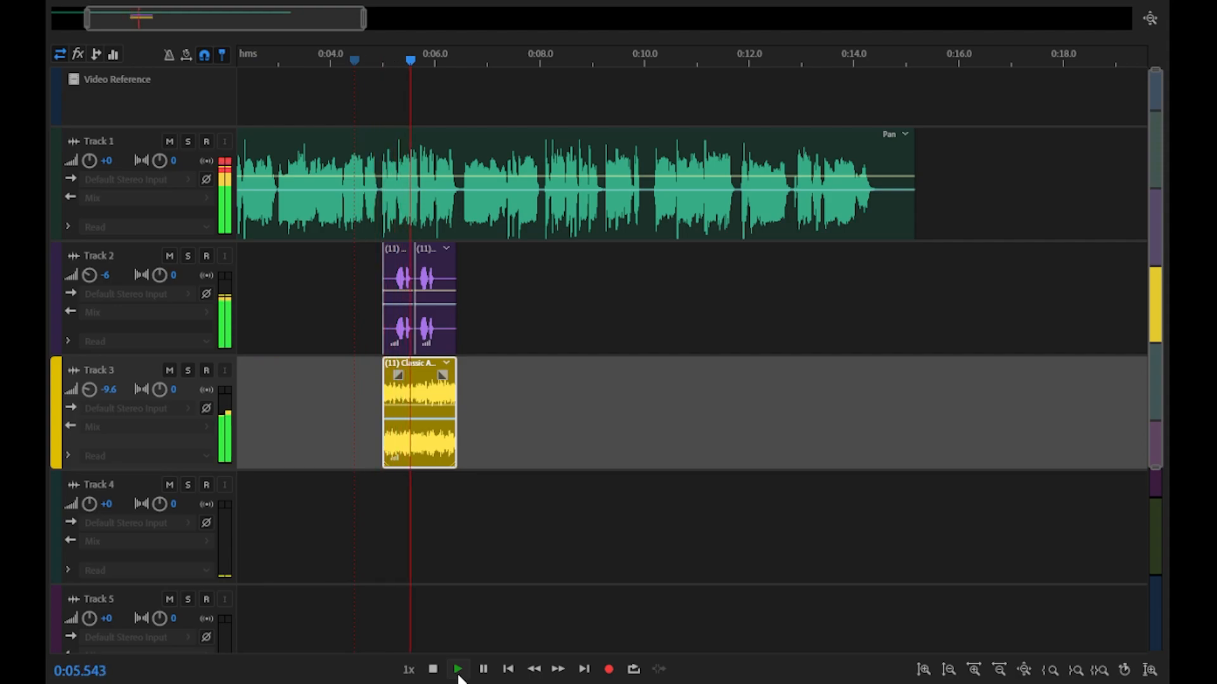
click(436, 671)
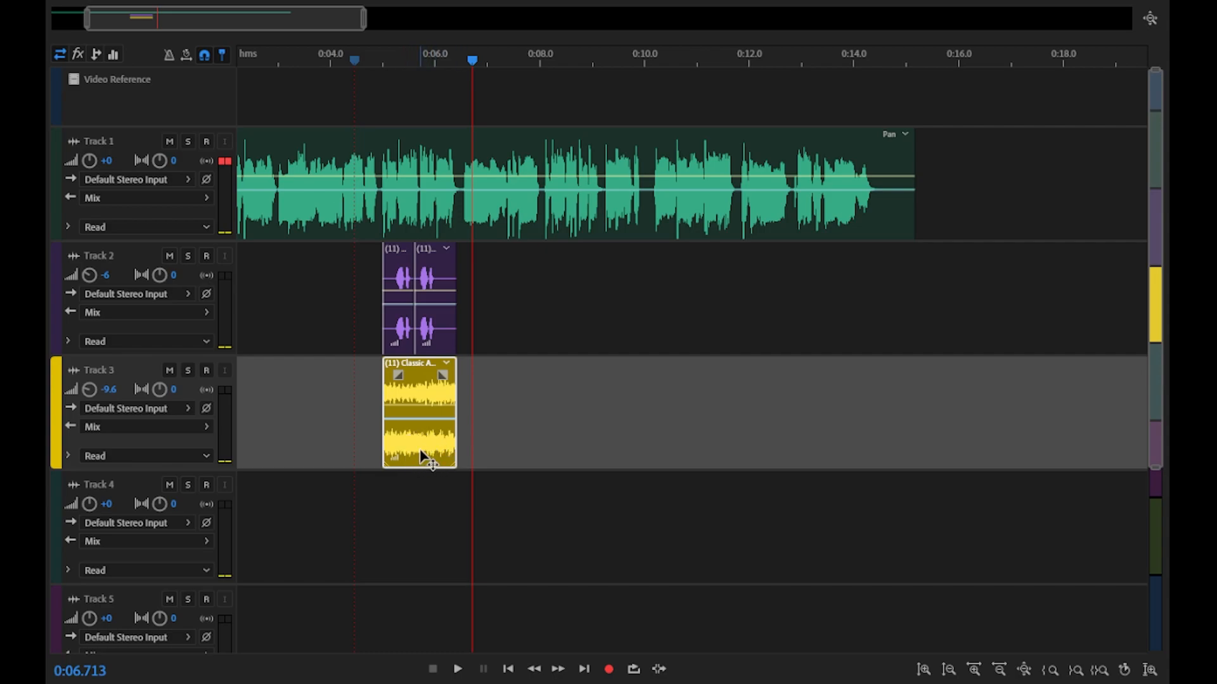
- Mute Tracks 1 and 2 again and listen to the trimmed alien clip from about 4.5 s
scroll(484, 368, up, 1)
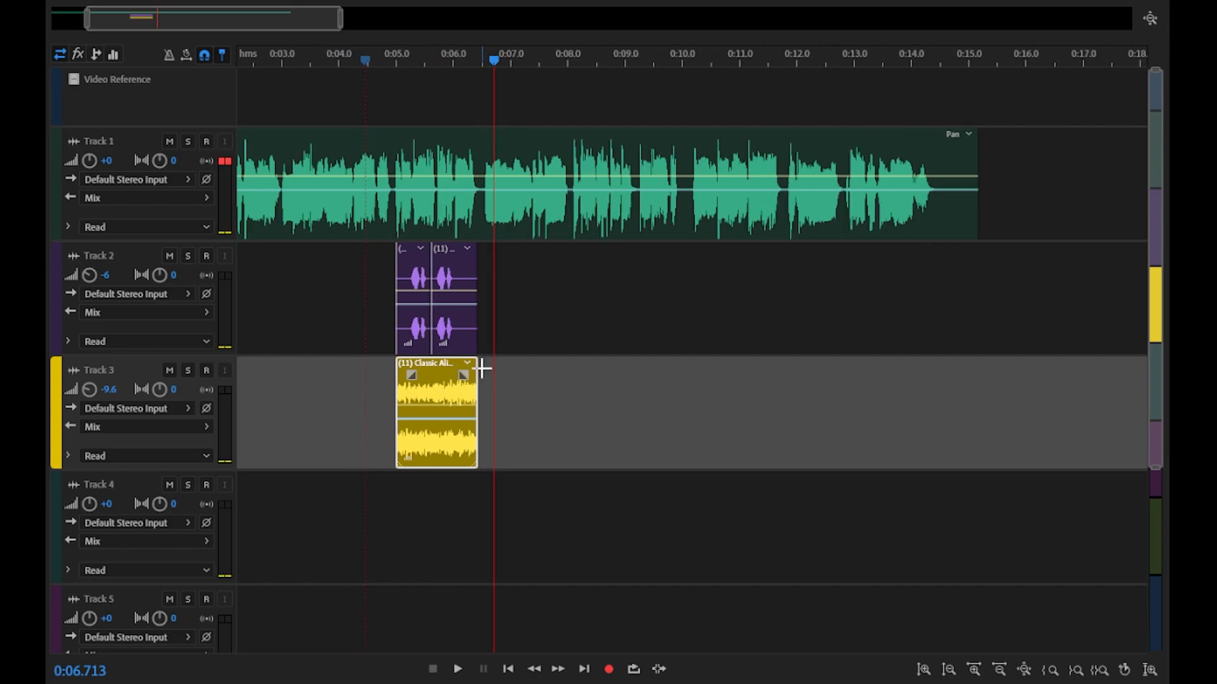
click(487, 61)
key(space)
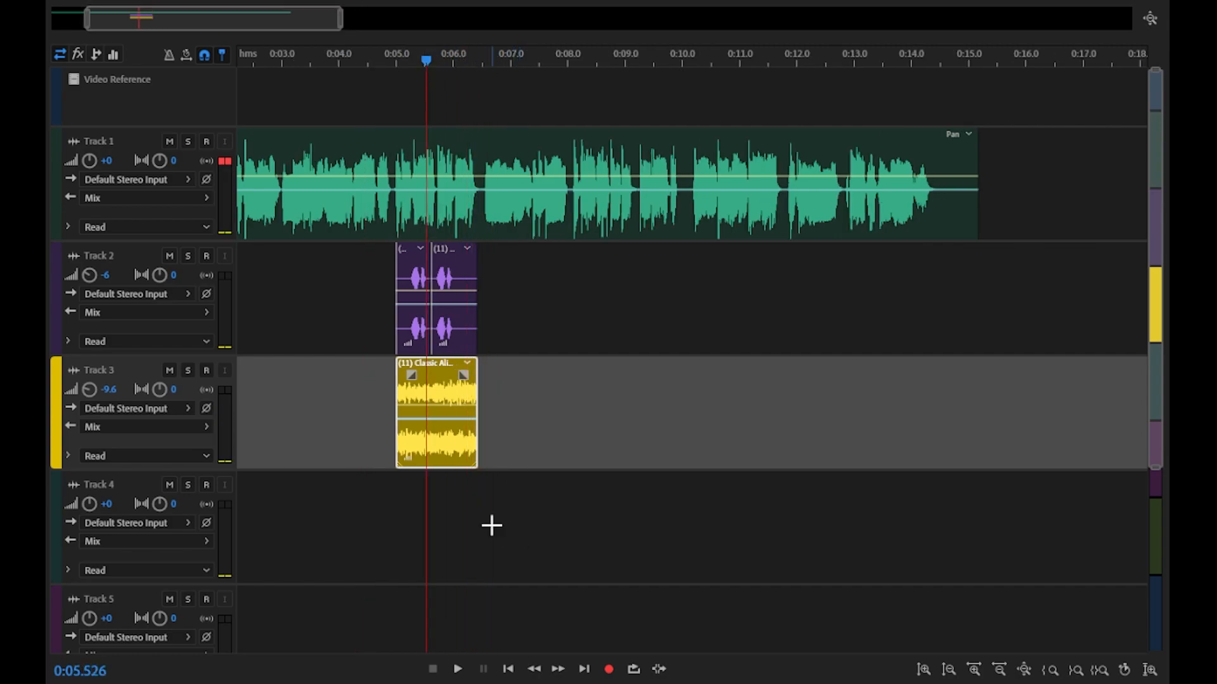
click(169, 141)
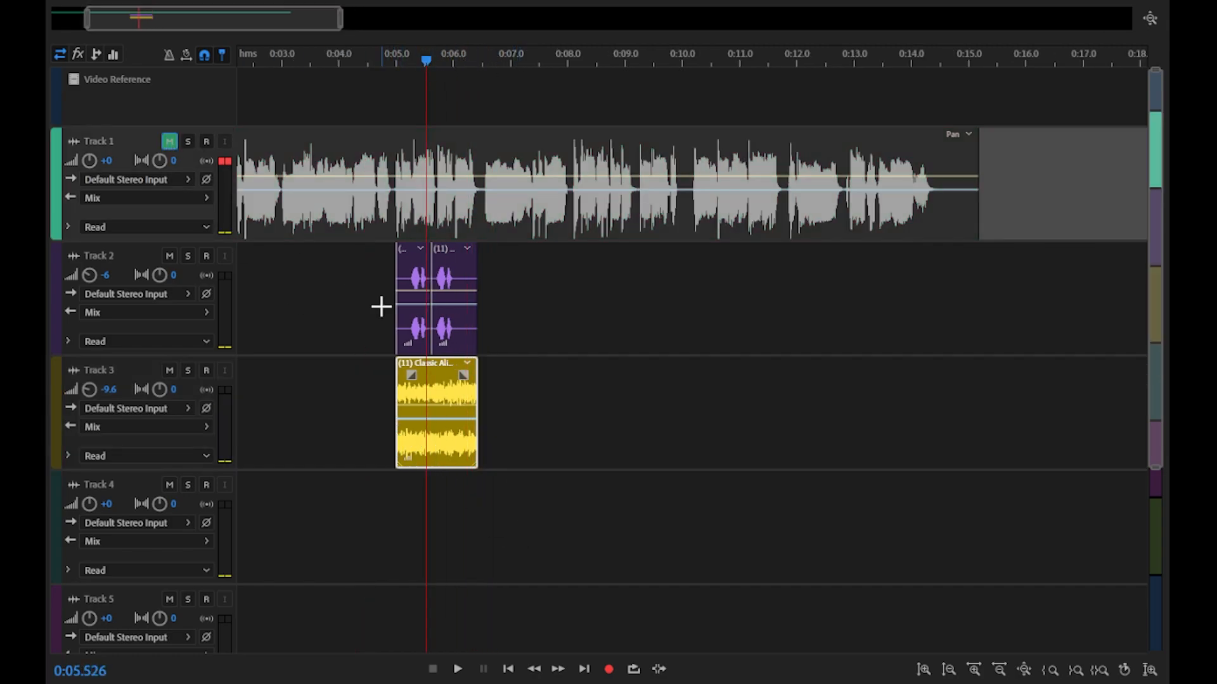
click(169, 255)
click(371, 59)
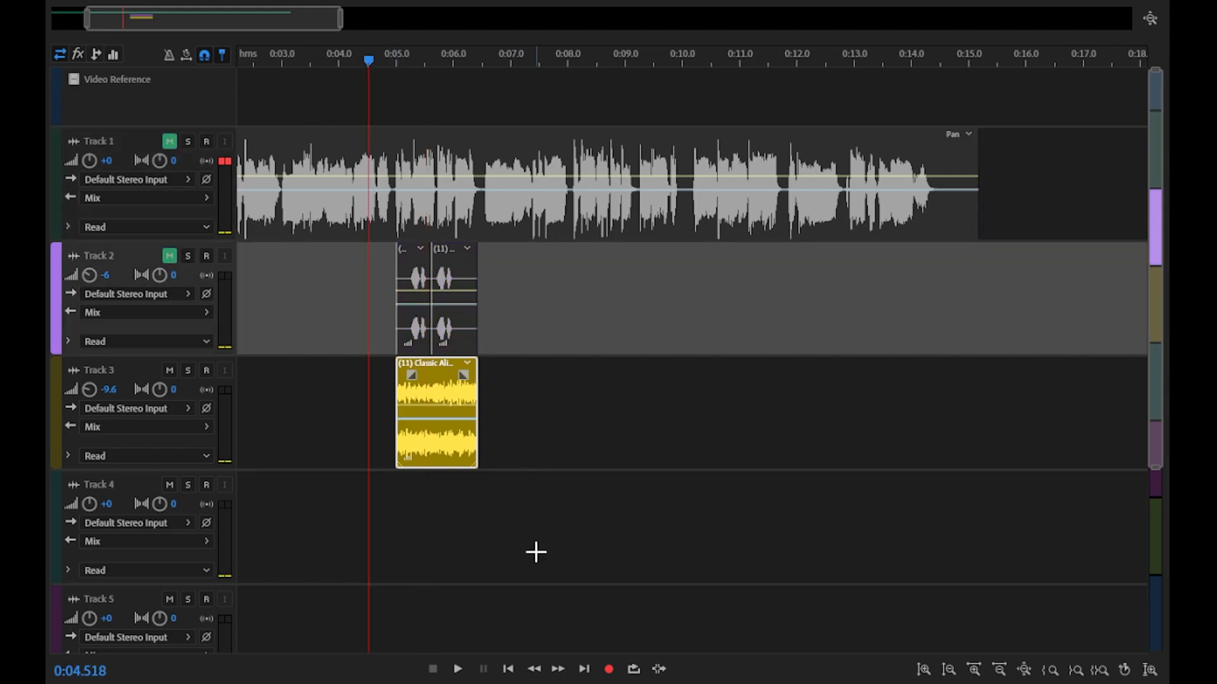
click(458, 670)
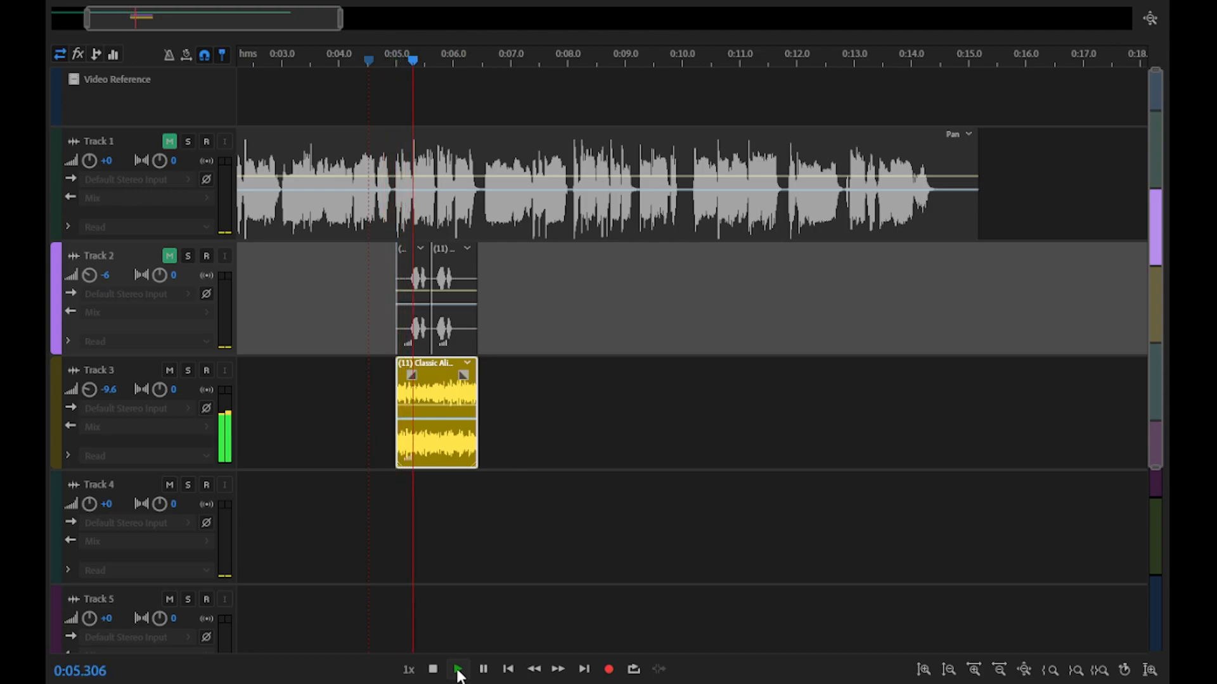
click(441, 674)
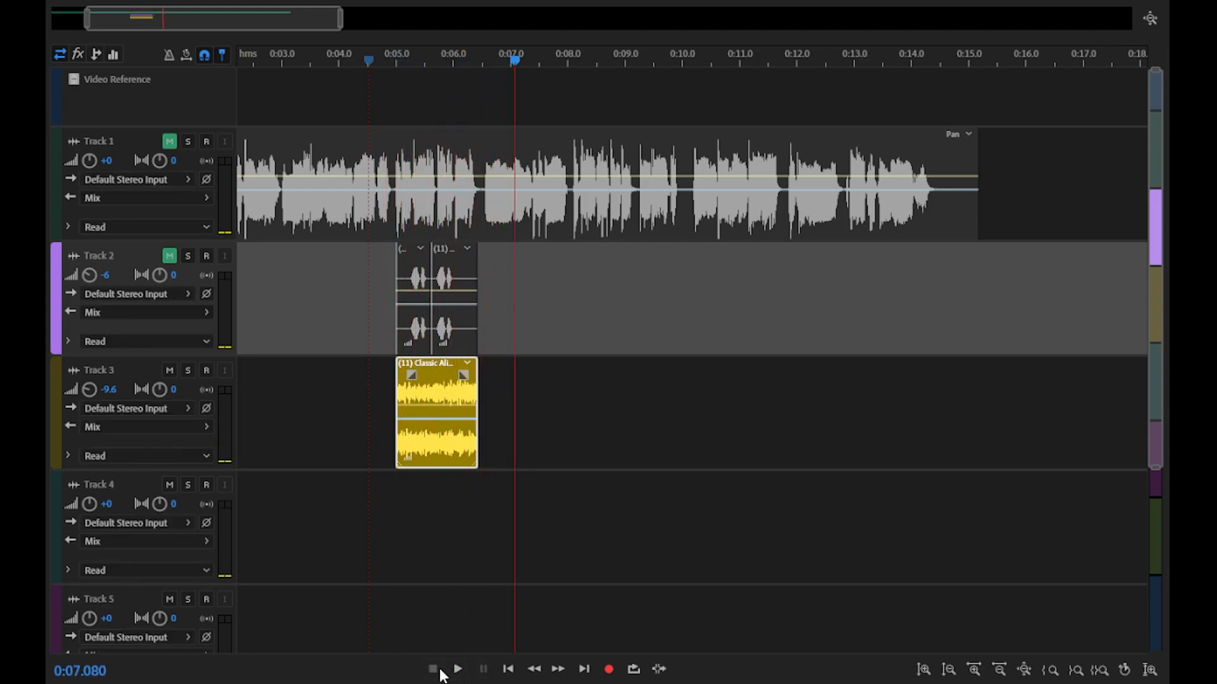
- Add volume keyframes at about 5.2 s and 5.25 s on the alien clip, and lower the second to make the volume drop
click(458, 51)
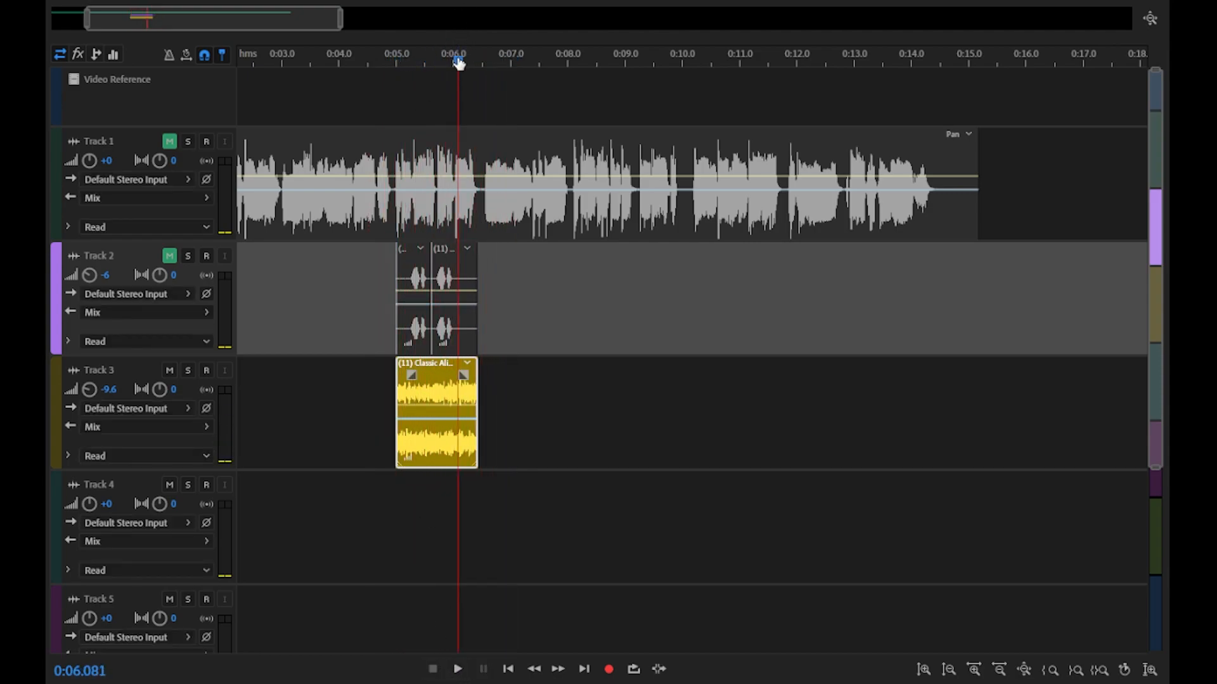
drag(341, 19, 180, 19)
drag(87, 19, 125, 22)
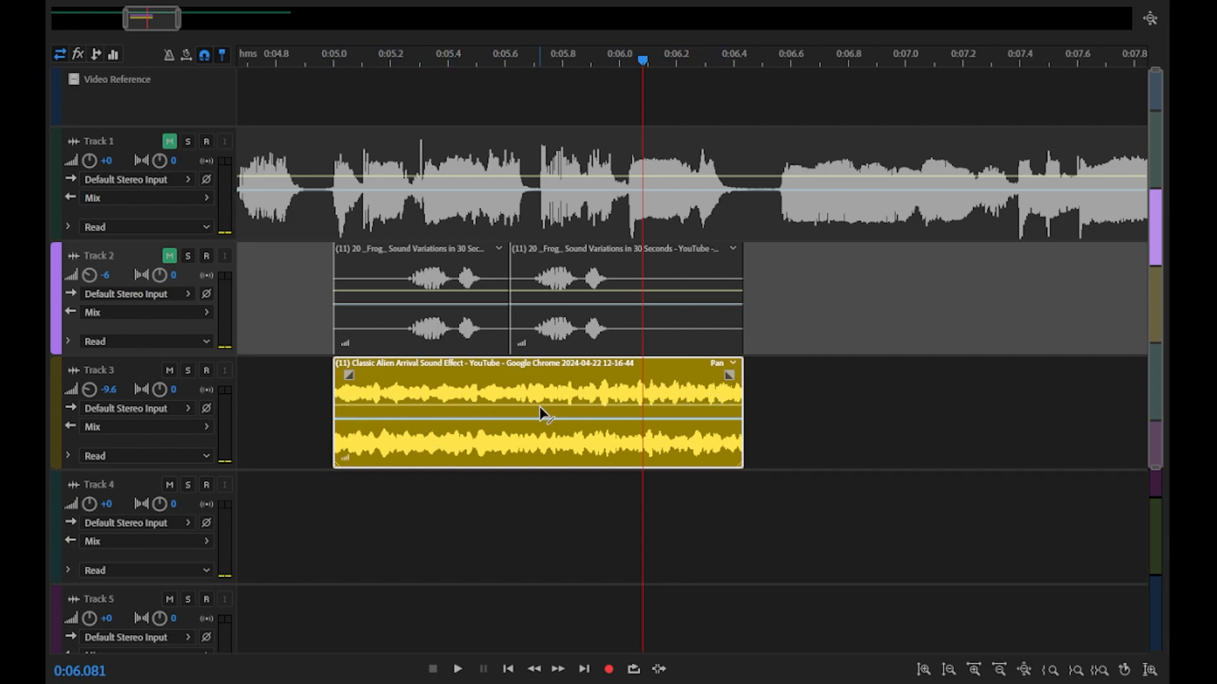
click(419, 405)
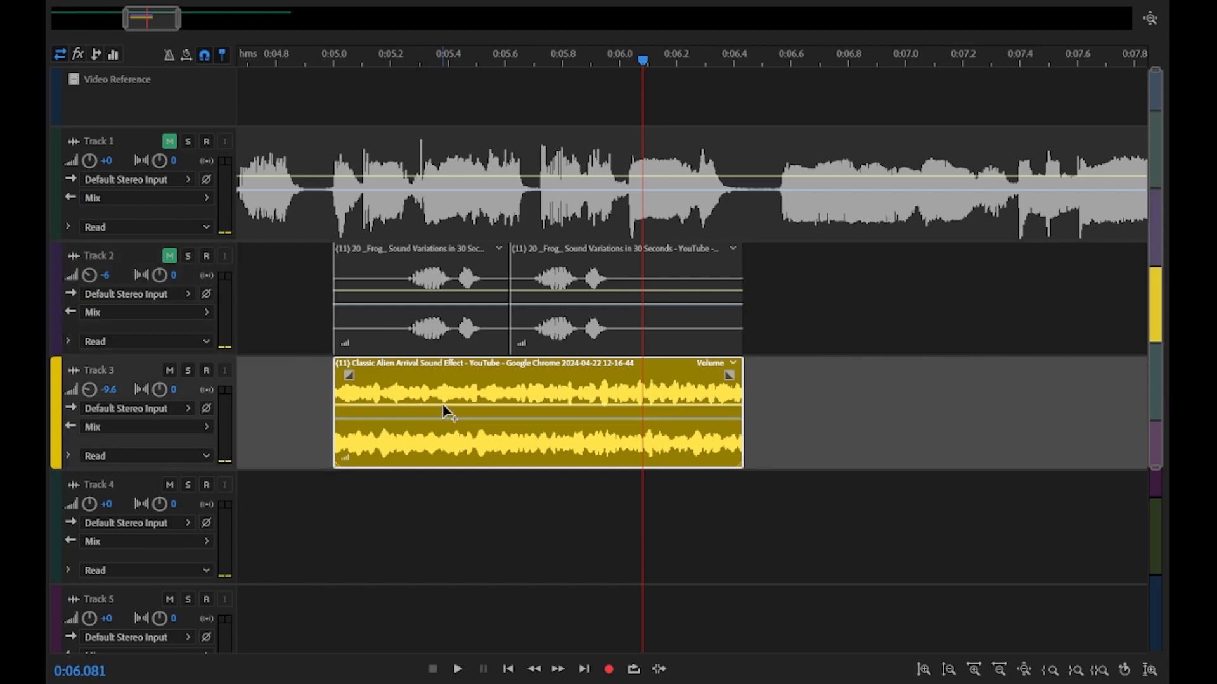
drag(439, 407, 389, 406)
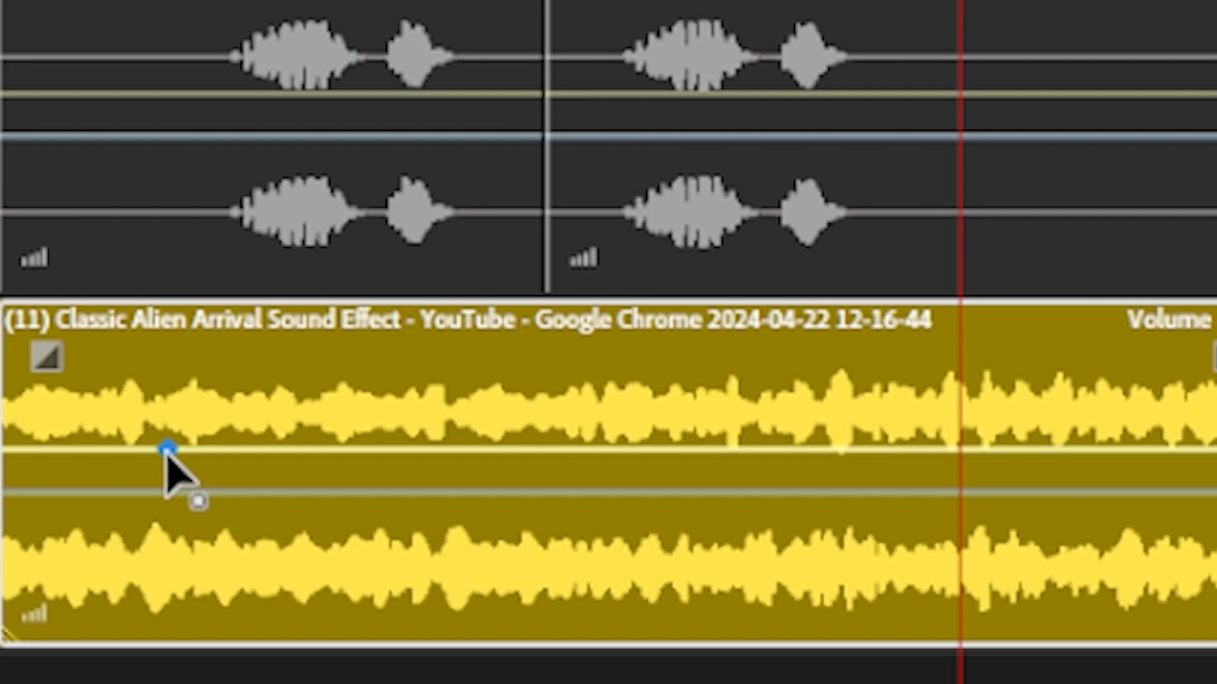
click(224, 448)
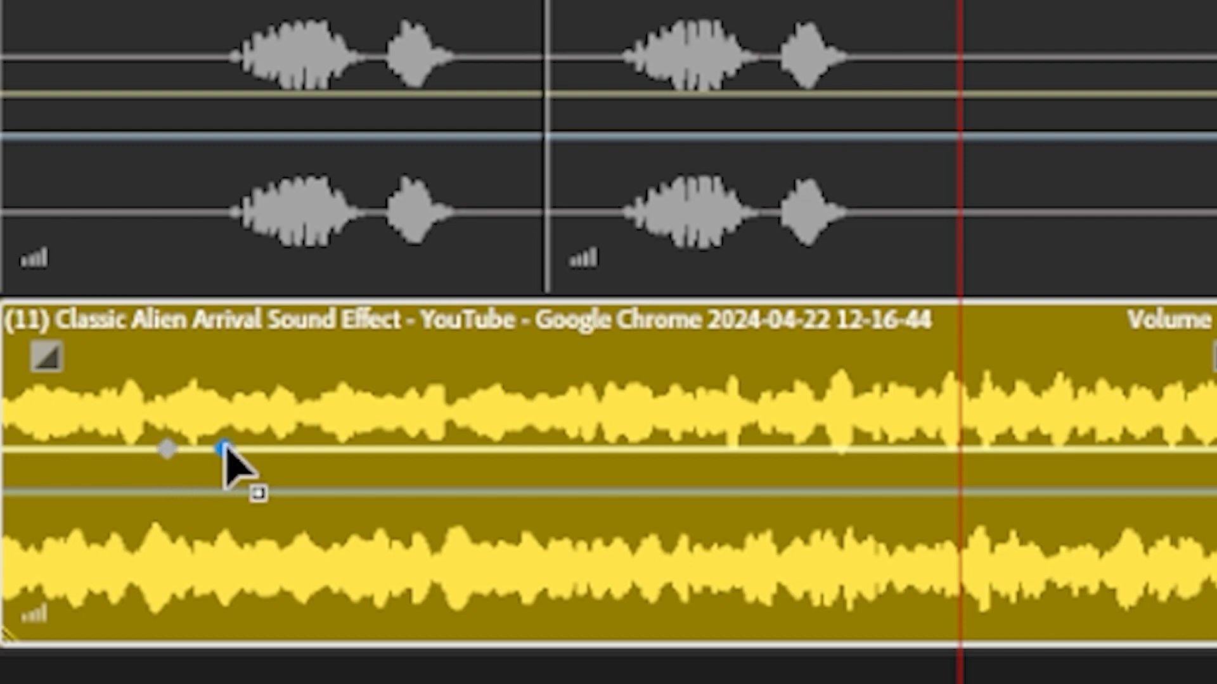
drag(224, 448, 225, 524)
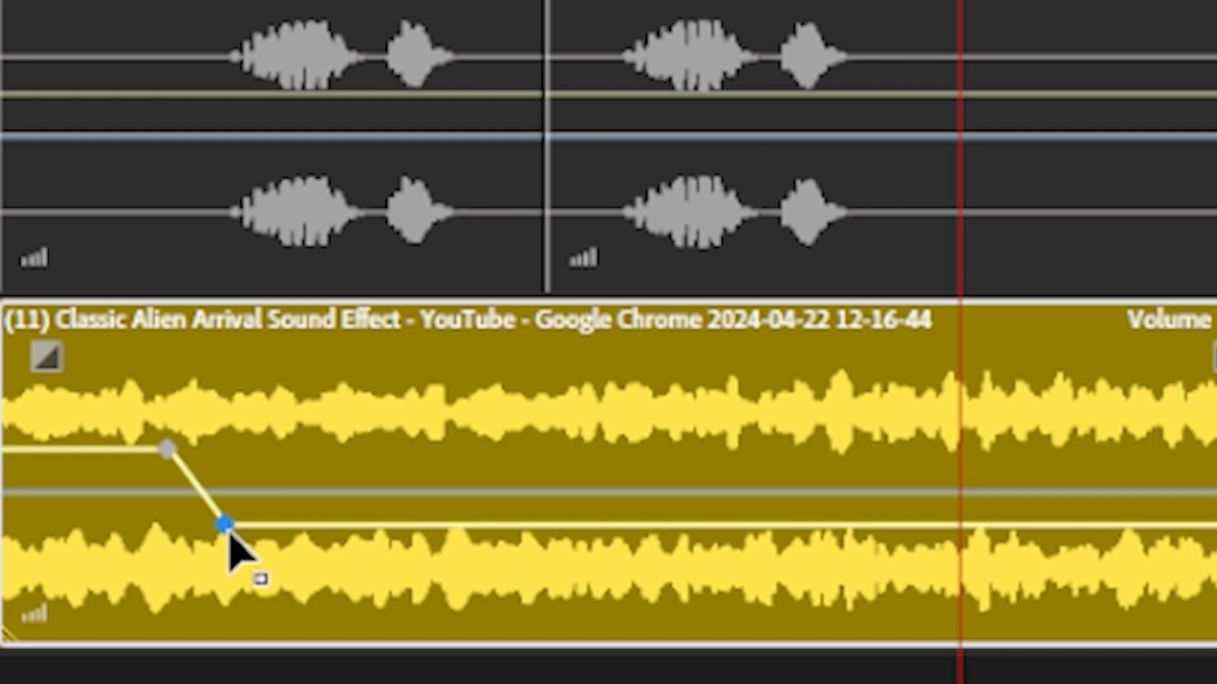
- Add a low volume keyframe at about 5.36 s and one raised to the starting level at about 5.6 s, and play from about 4.9 s
click(320, 525)
click(398, 524)
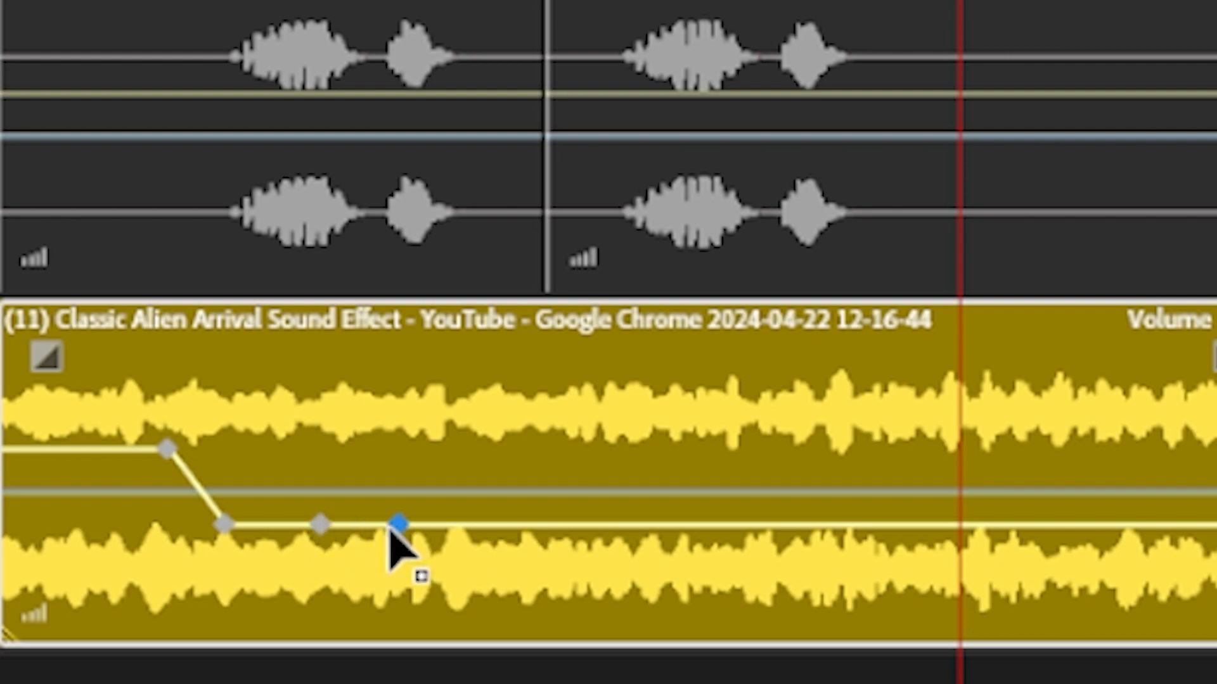
drag(399, 524, 545, 458)
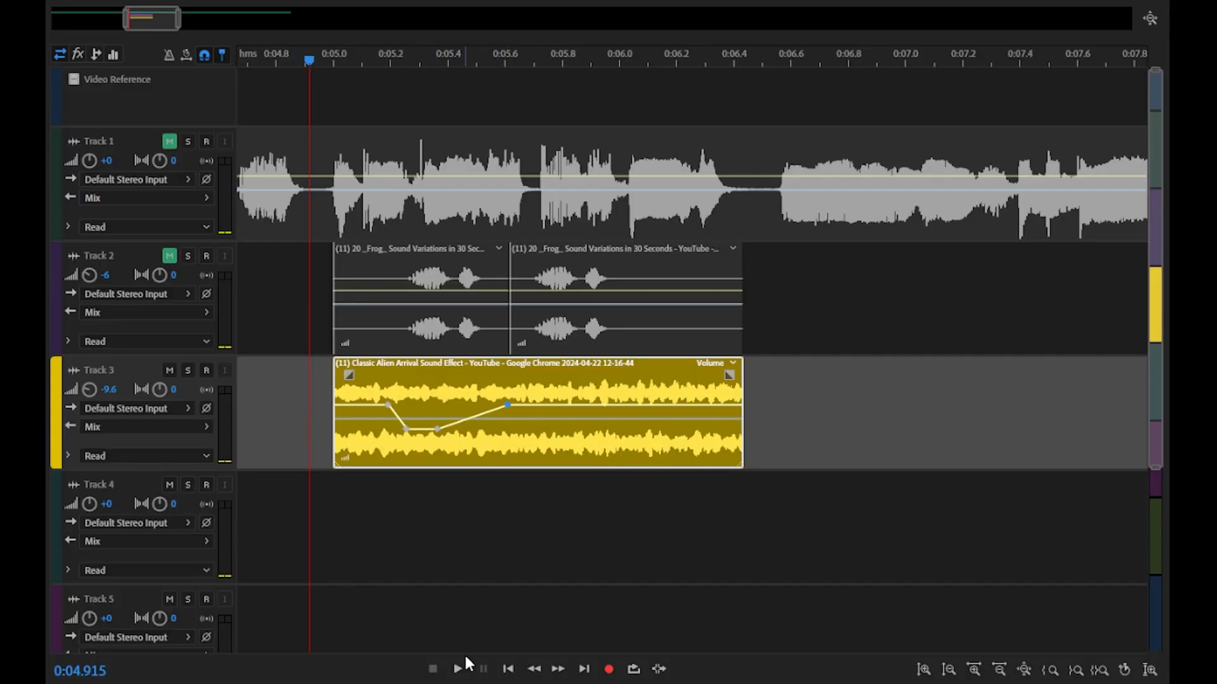
click(455, 672)
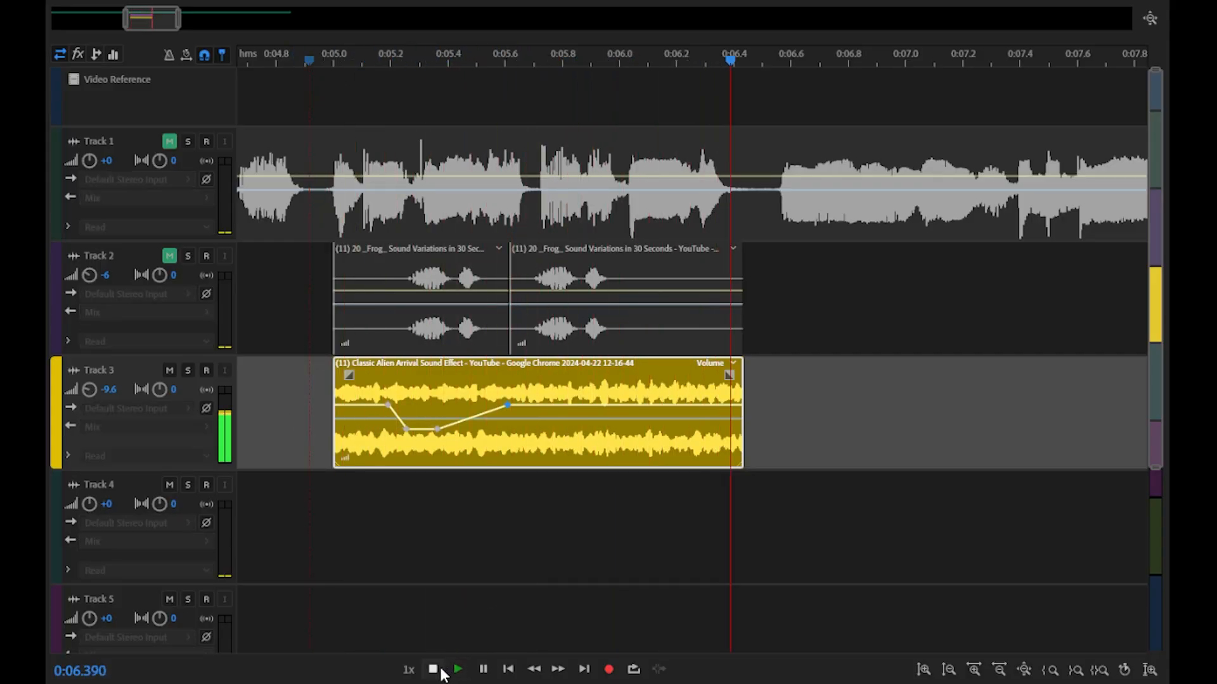
click(432, 669)
- Move the alien clip's last two volume keyframes to about 5.85 s and 6.05 s, and play the clip from about 4.9 s
drag(557, 405, 632, 401)
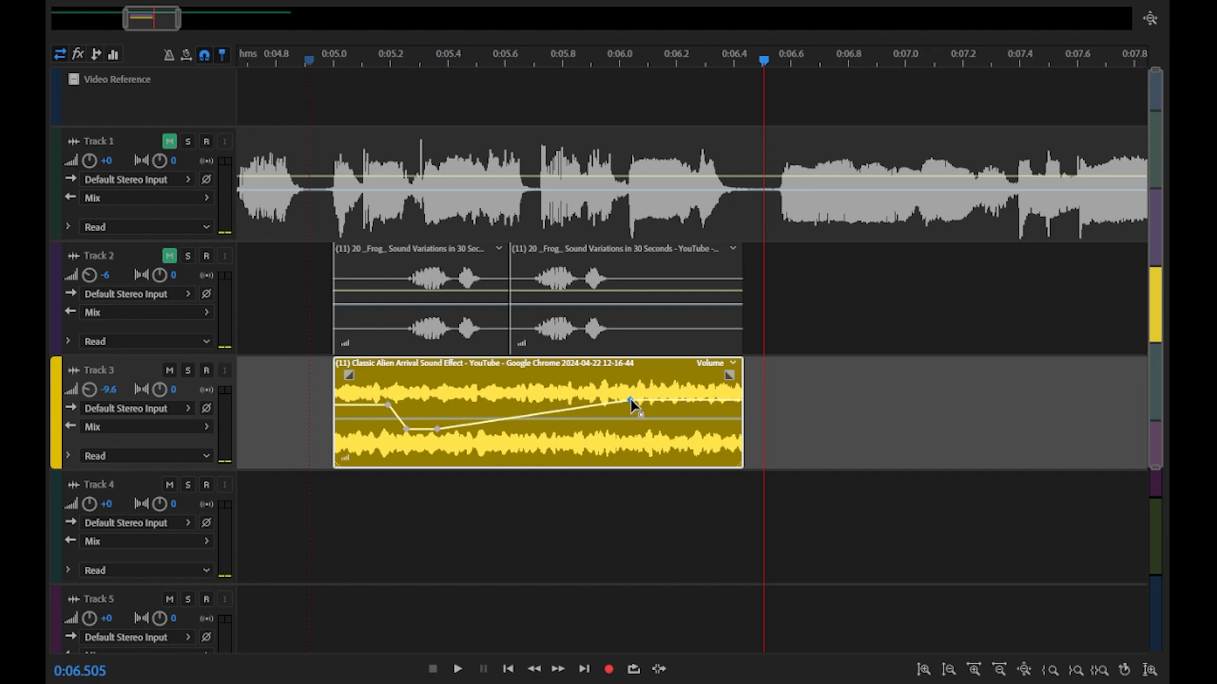
drag(440, 430, 572, 436)
click(311, 68)
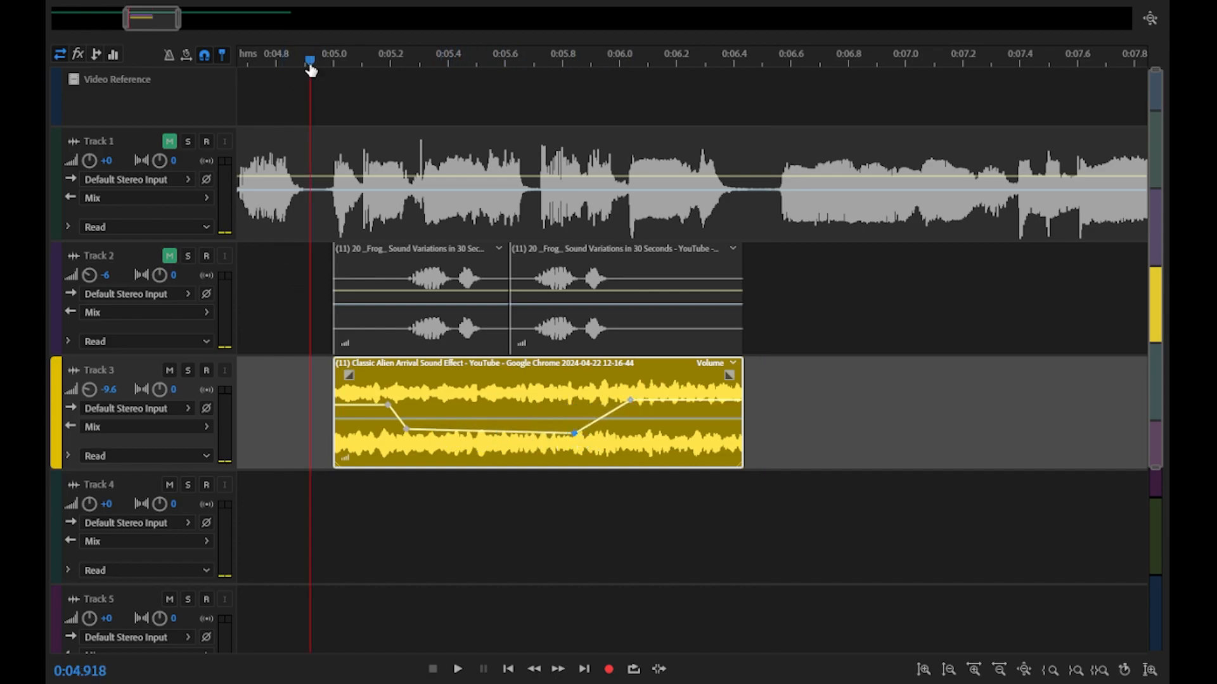
click(457, 671)
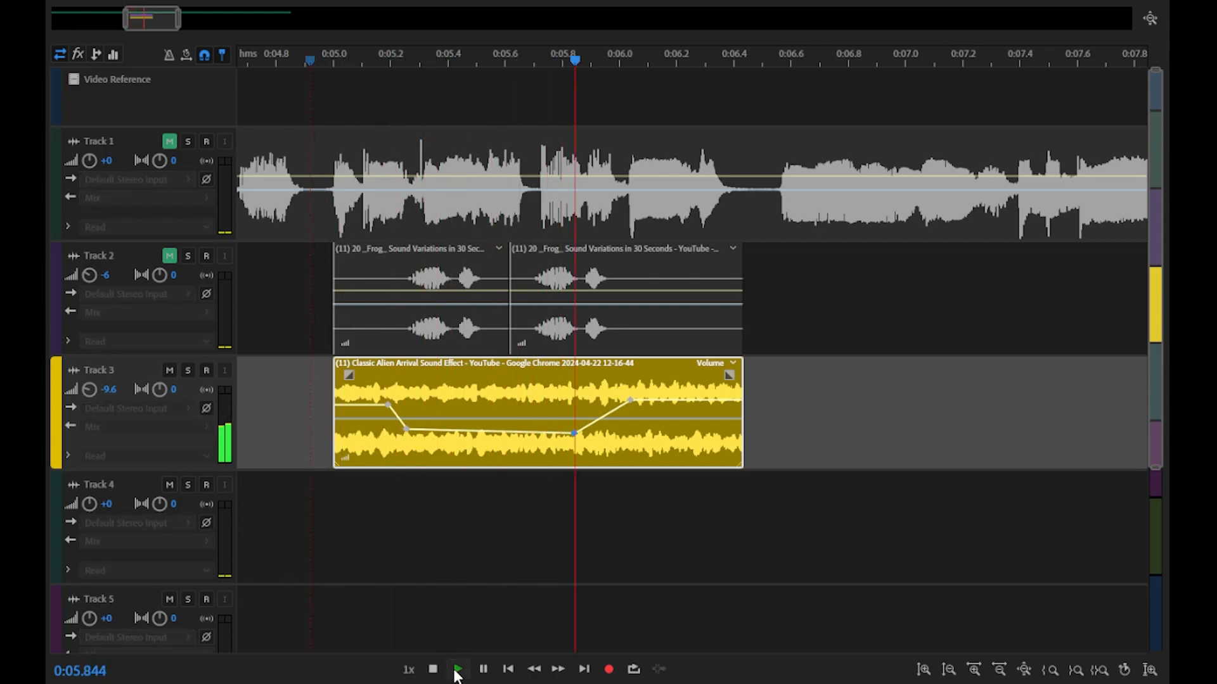
click(434, 671)
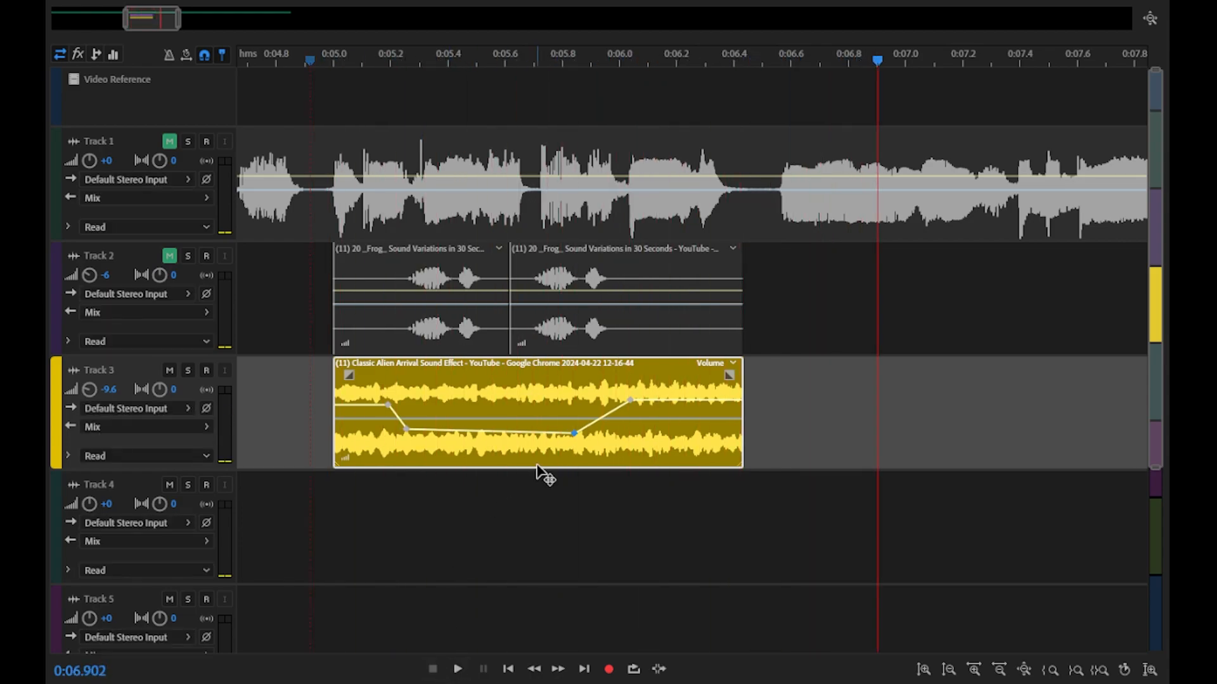
- Undo all the volume keyframe edits on the alien clip
key(ctrl+z)
key(ctrl+z)
key(ctrl+z)
key(ctrl+z)
key(ctrl+z)
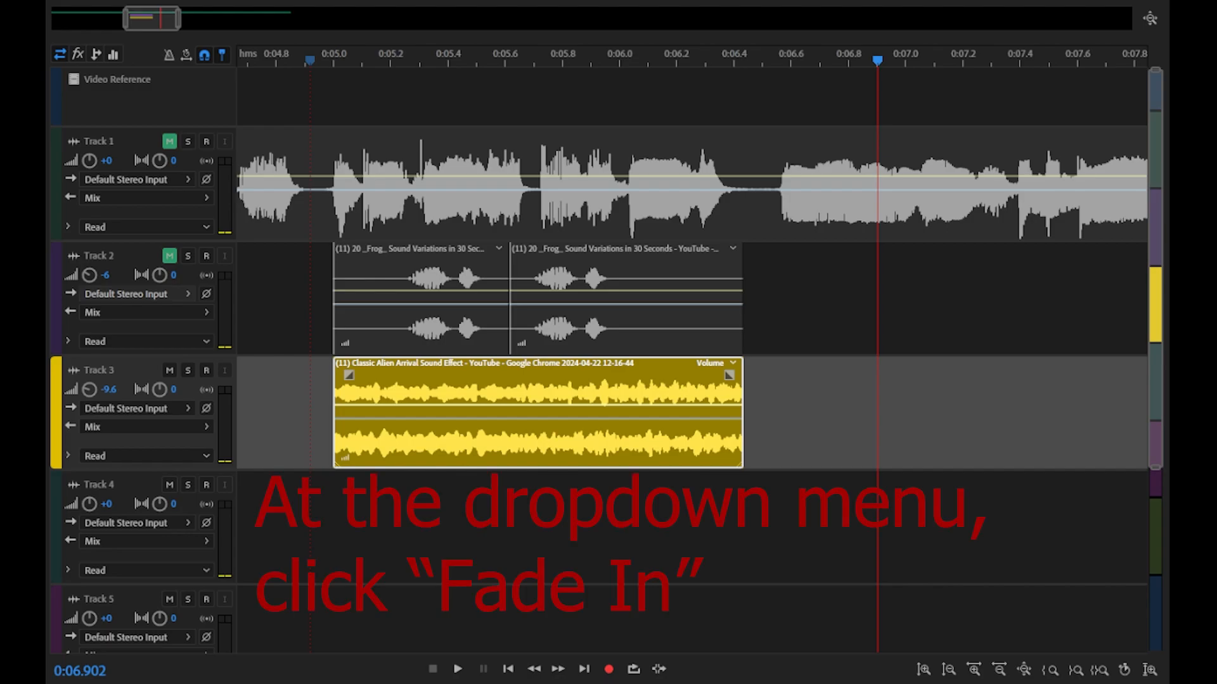
- Apply a fade-in to the alien clip, shorten it to about 0.1 s, and play from about 4.9 s
click(101, 304)
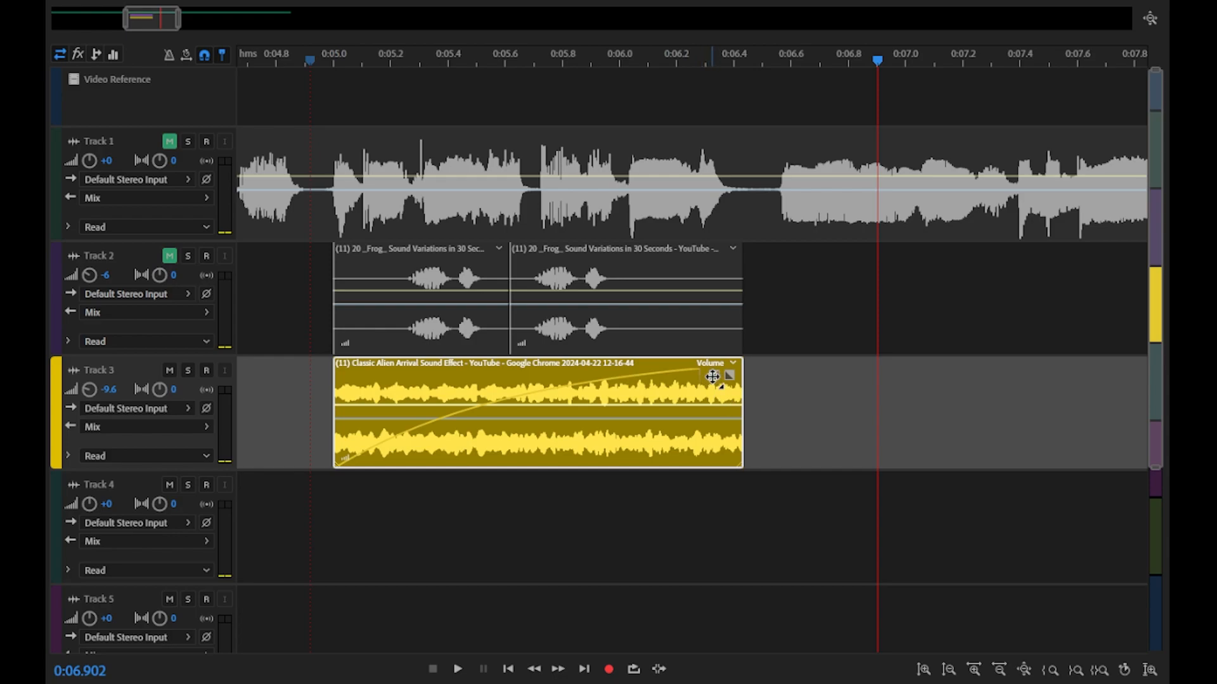
drag(713, 376, 374, 372)
click(307, 67)
click(457, 669)
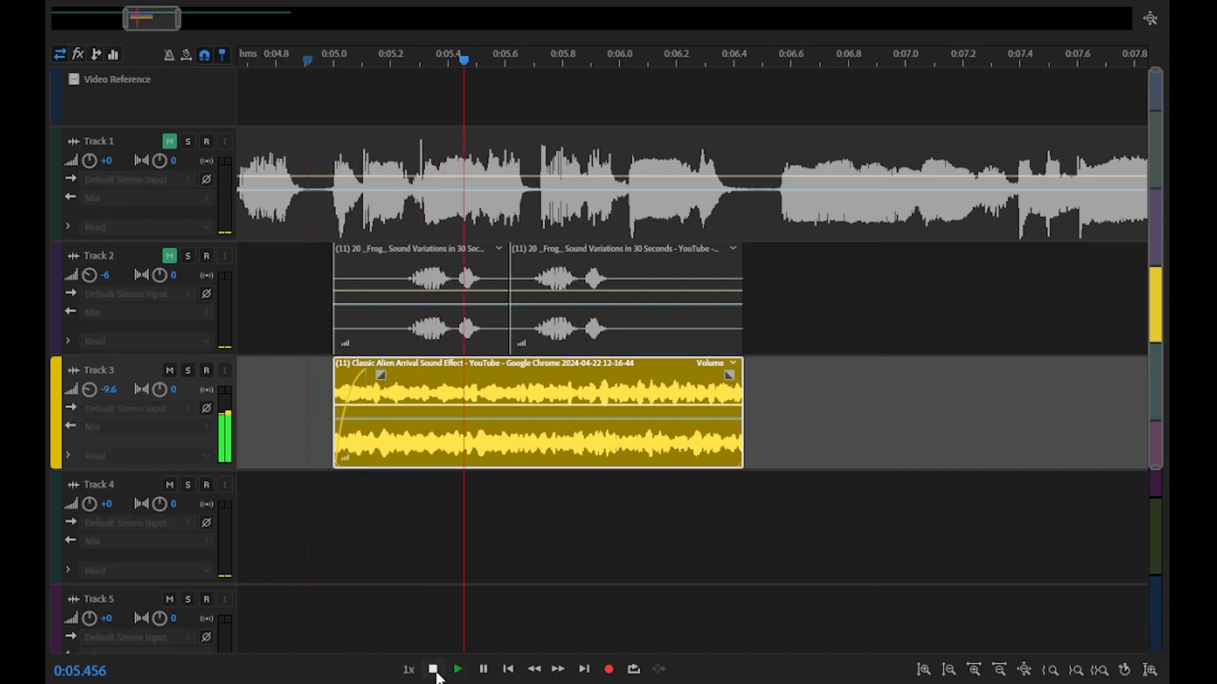
click(433, 670)
- Try a longer fade-in of about 0.46 s on the alien clip, play it from about 4.9 s, and restore about 0.1 s
drag(380, 375, 482, 375)
click(308, 64)
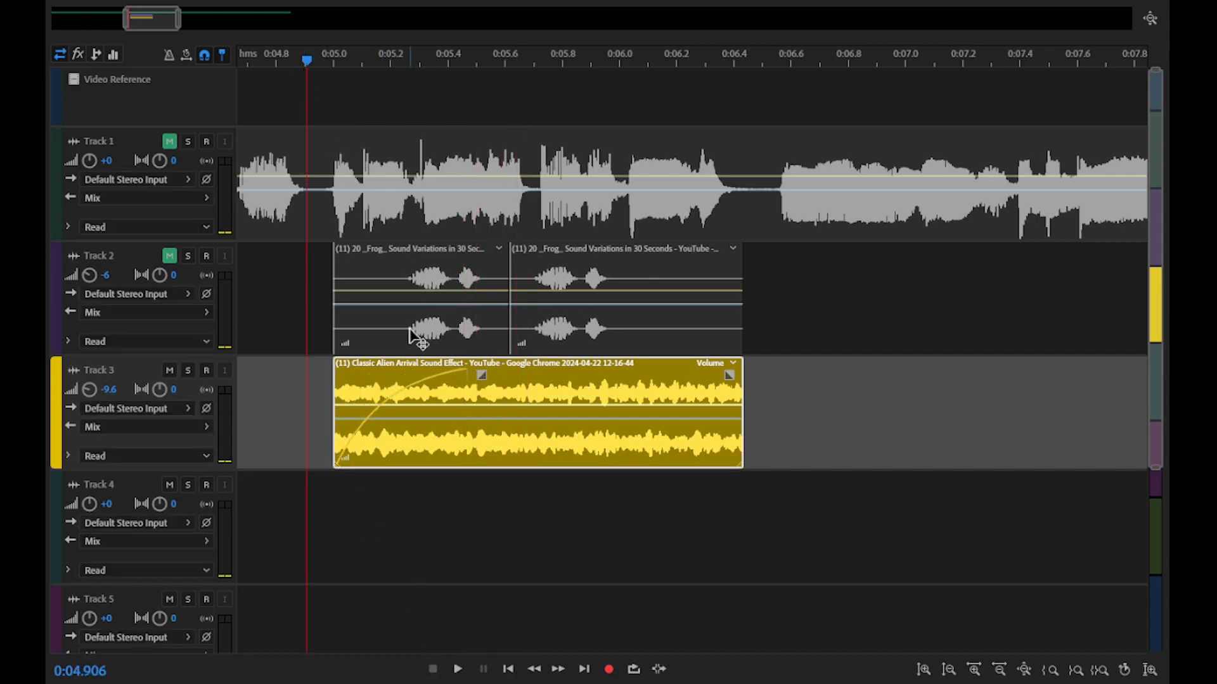
click(458, 669)
click(433, 669)
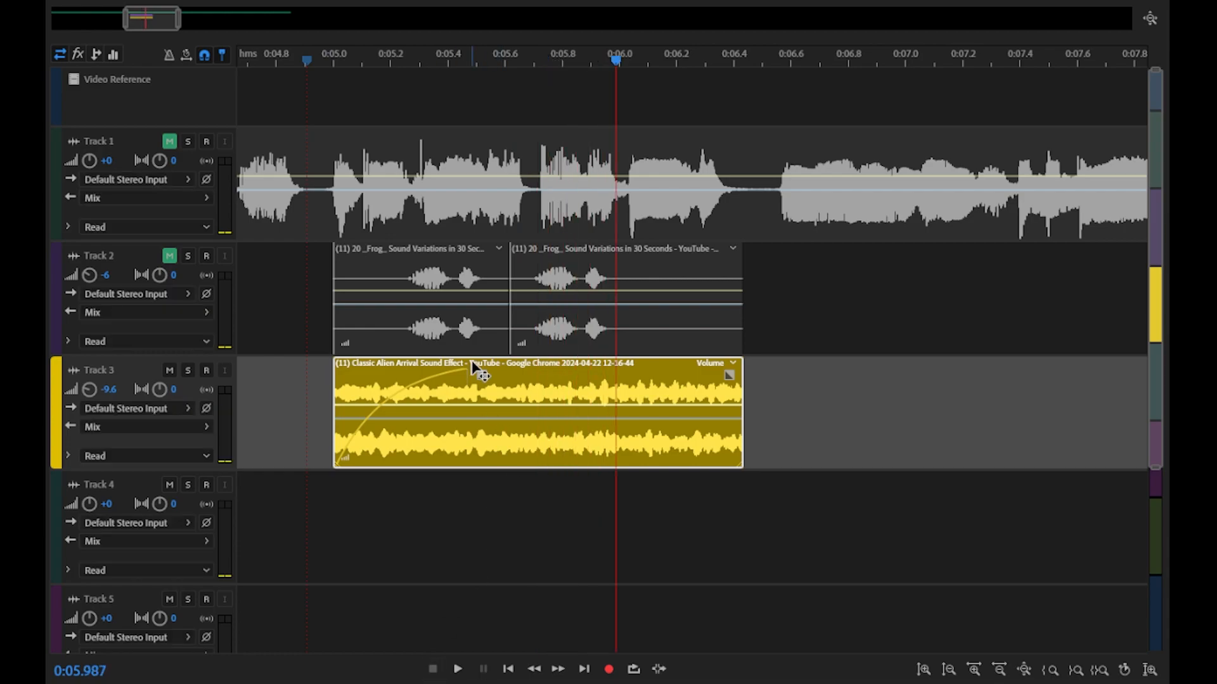
drag(483, 372, 380, 377)
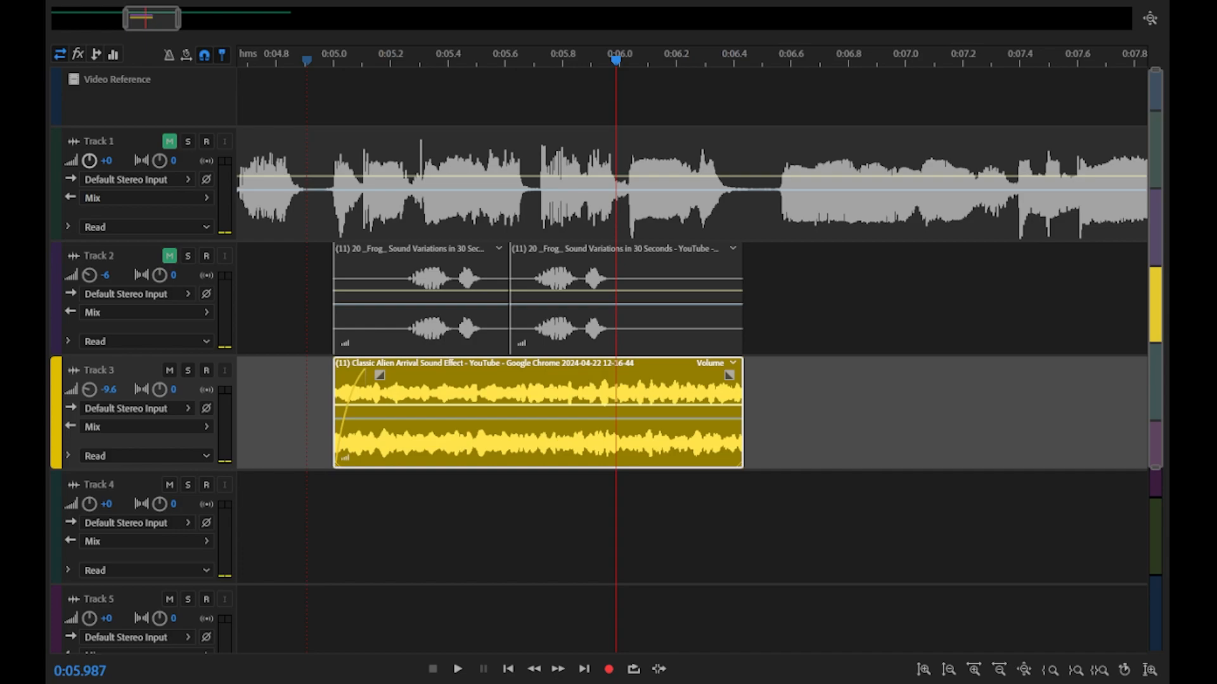
- Add a fade-out of about 0.43 s to the alien clip's end, checking it by playing from about 5.4 s
key(ctrl+z)
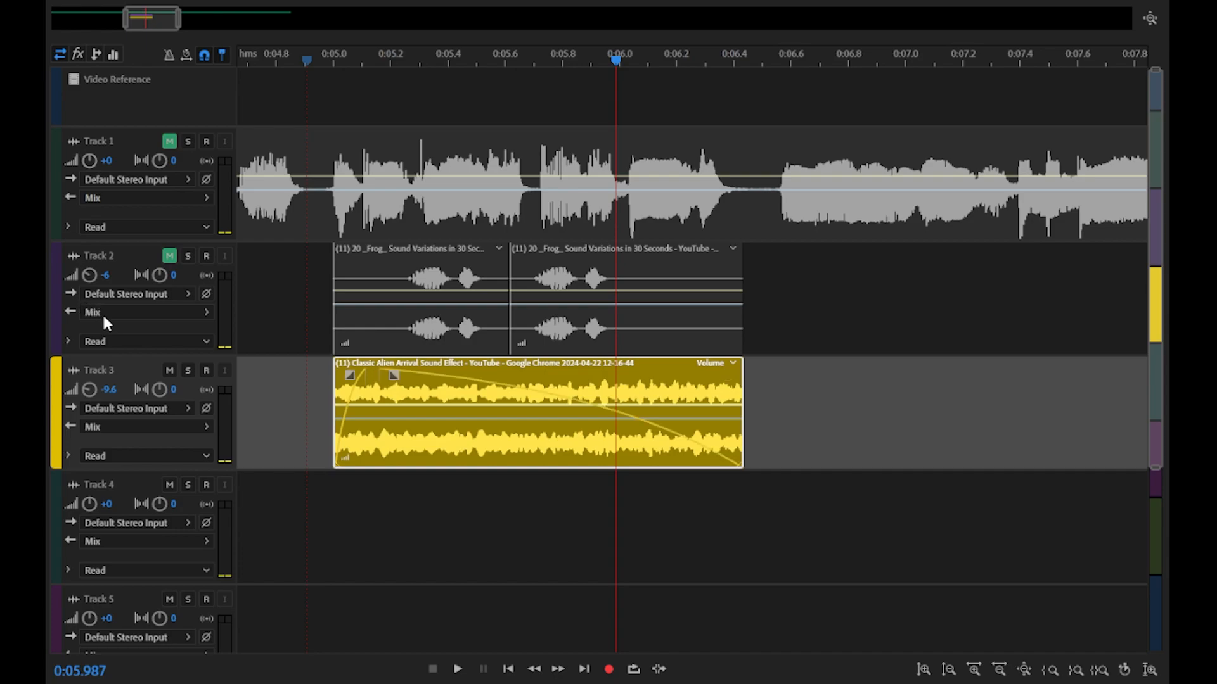
drag(394, 378, 621, 437)
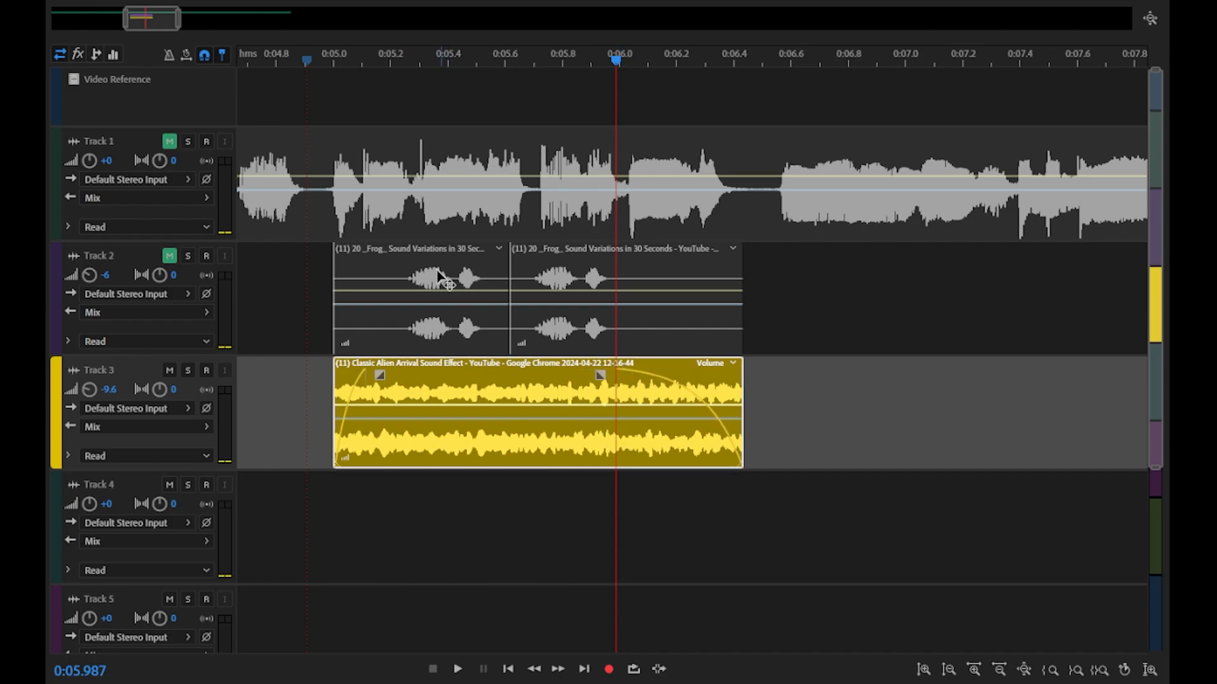
click(460, 59)
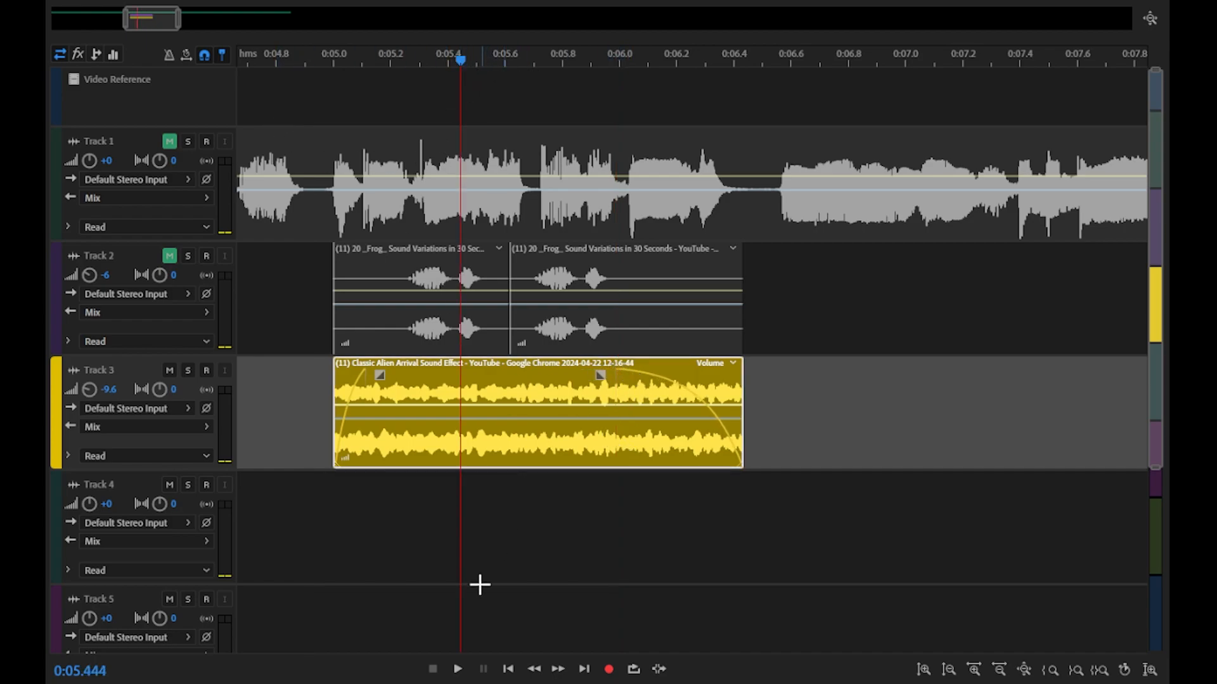
click(458, 669)
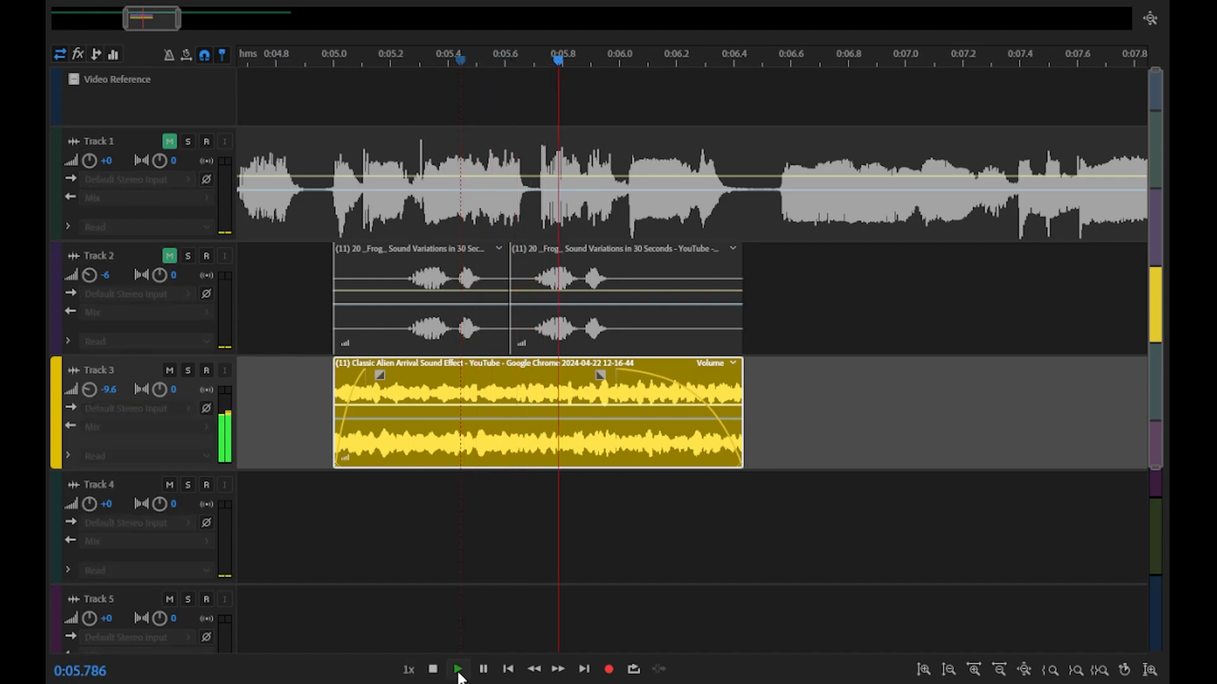
click(434, 670)
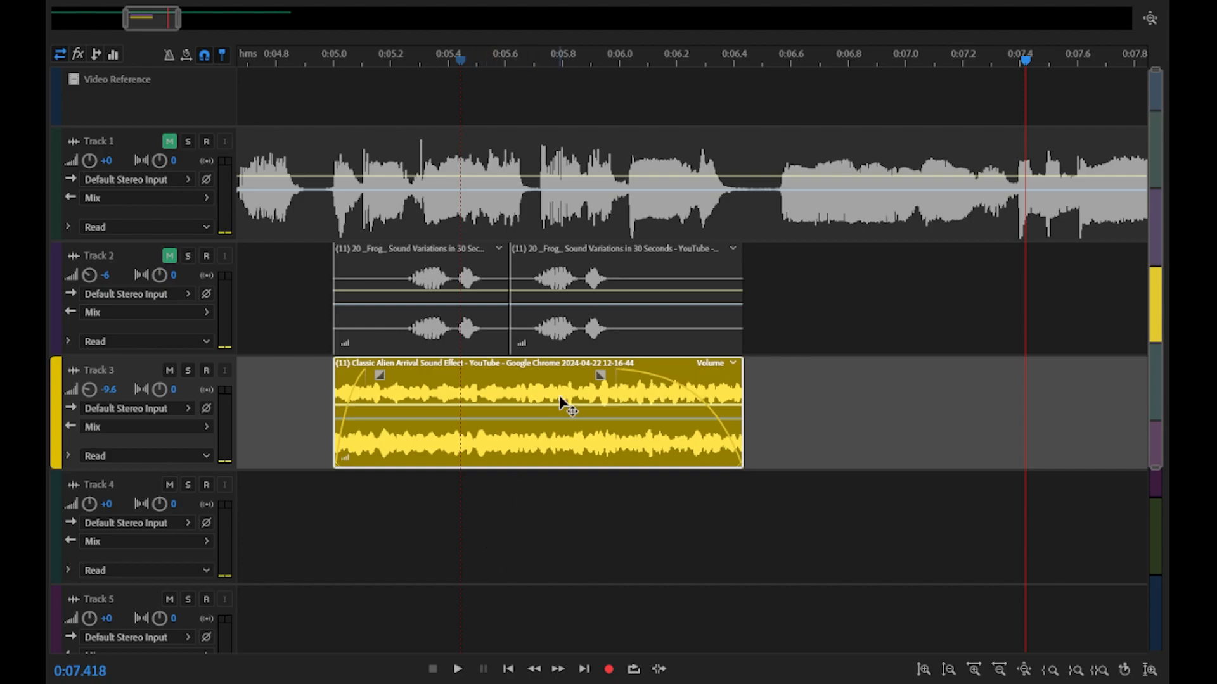
drag(597, 374, 602, 378)
- Unmute Tracks 1 and 2 and play the full mix from about 0.6 s
click(170, 256)
click(170, 142)
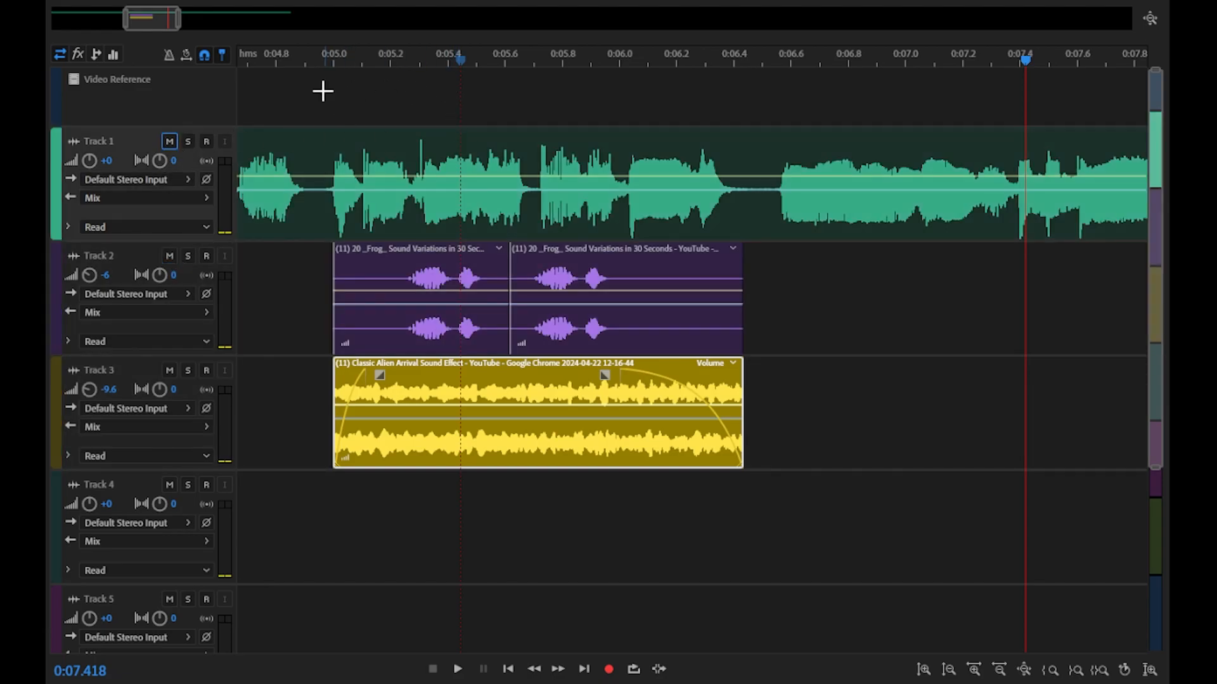
drag(126, 19, 57, 19)
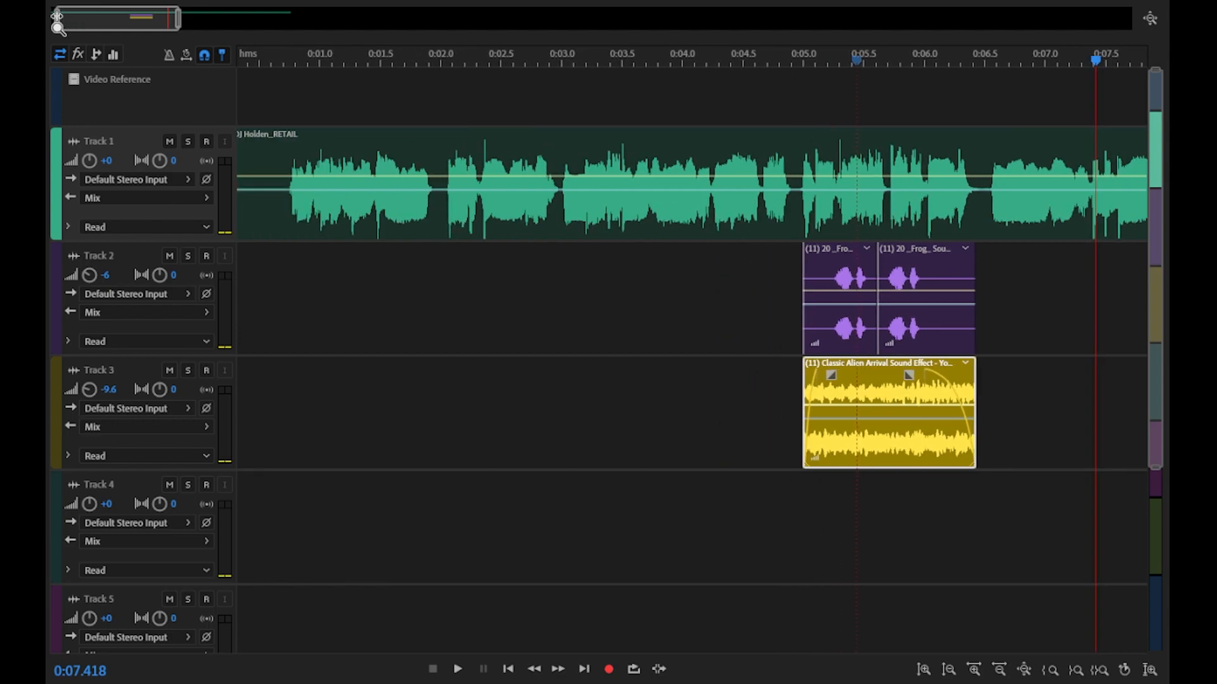
click(272, 59)
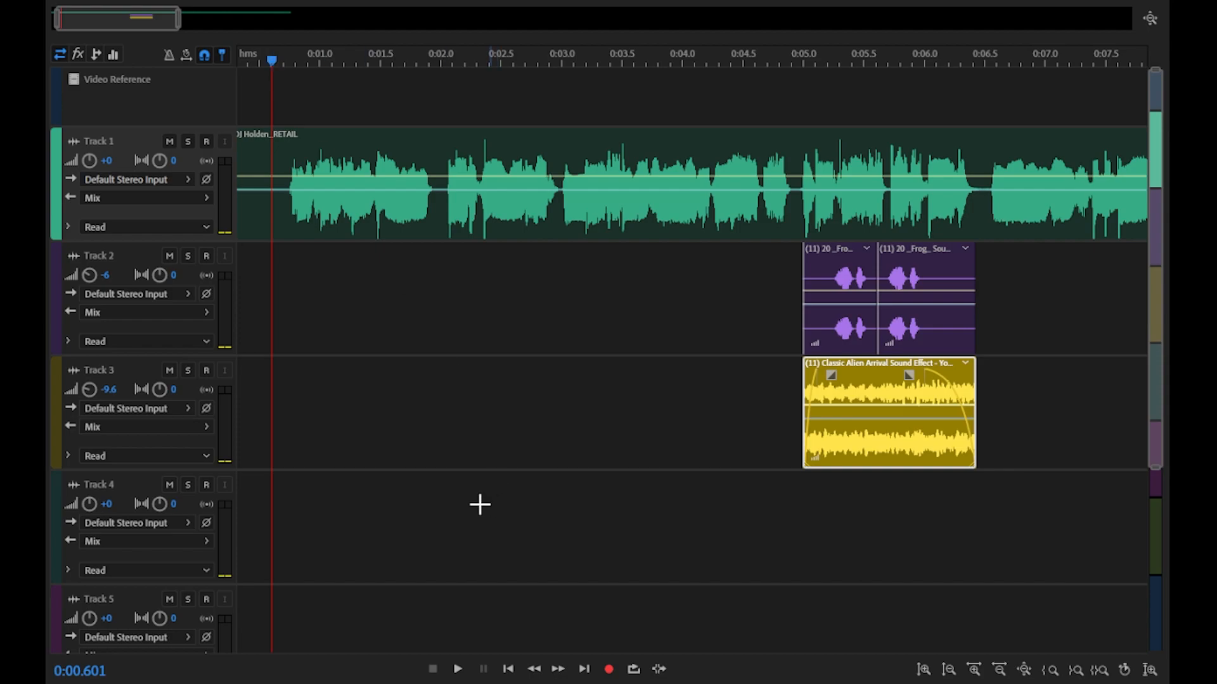
click(458, 670)
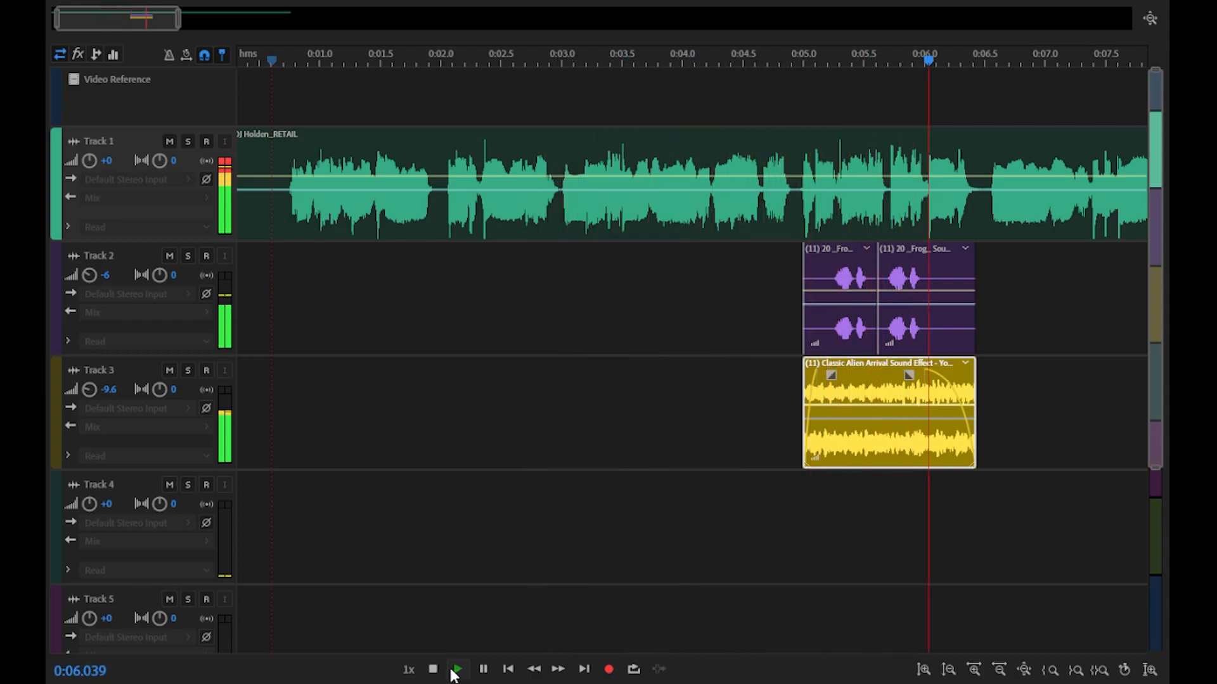
click(432, 669)
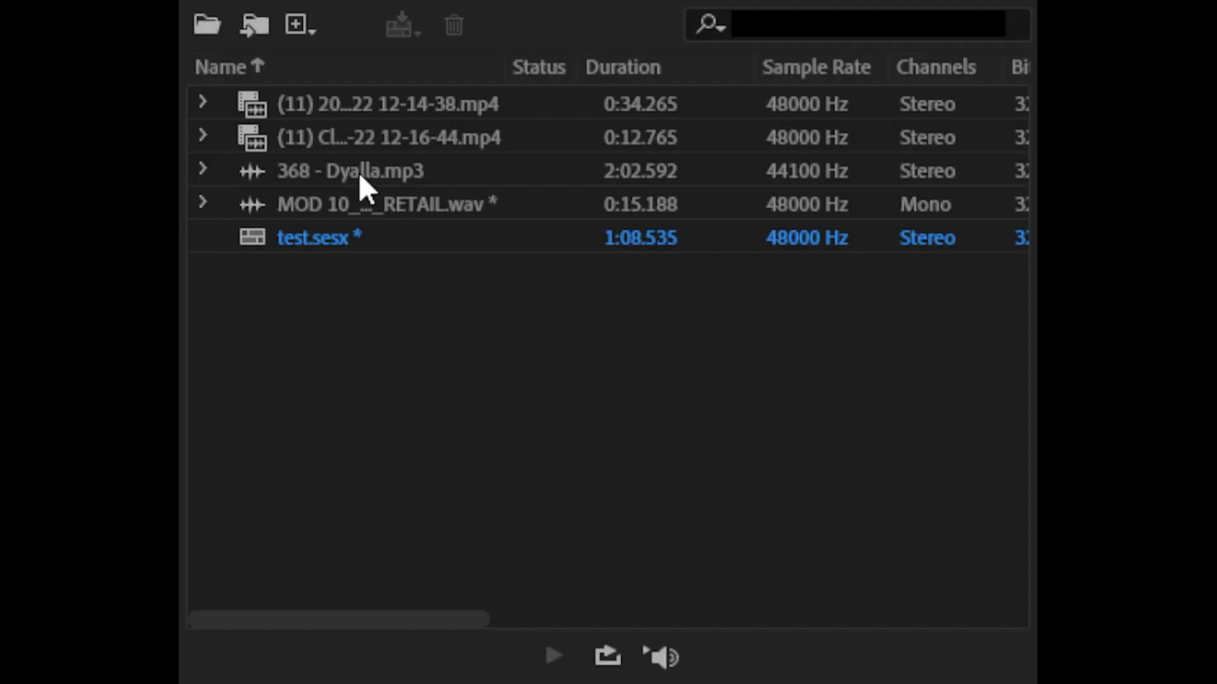
- Place the music file 368 - Dyalla.mp3 on Track 4 at the start of the session
drag(359, 172, 728, 478)
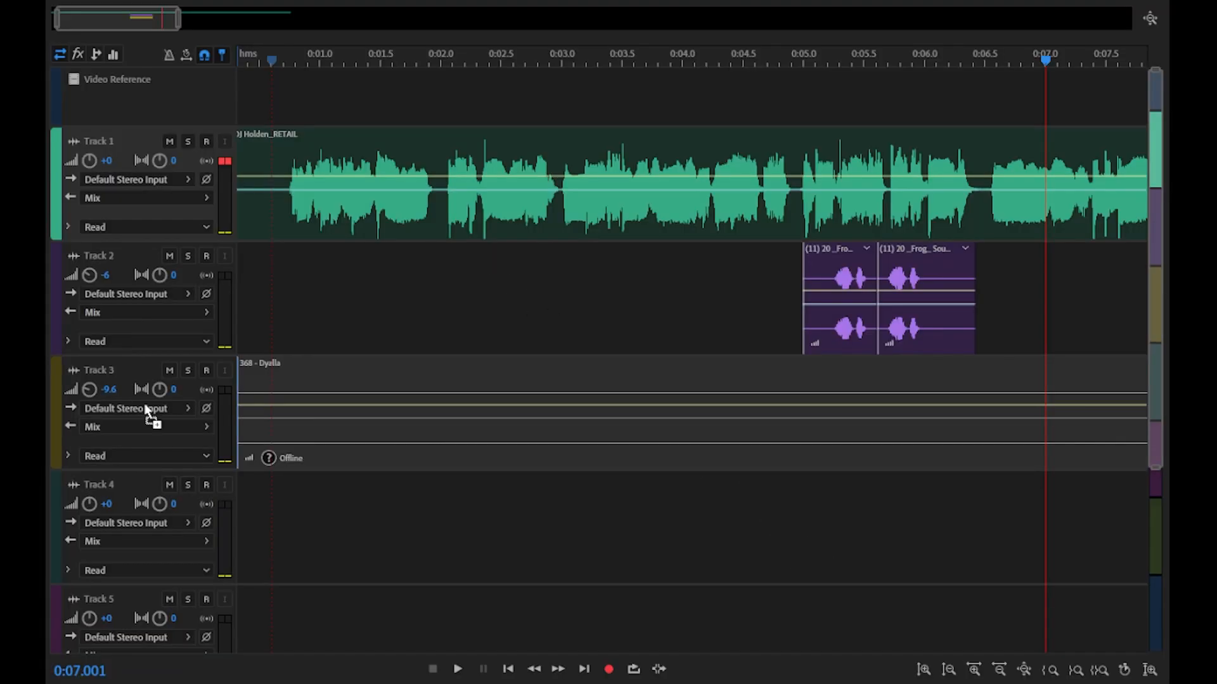
drag(145, 411, 228, 529)
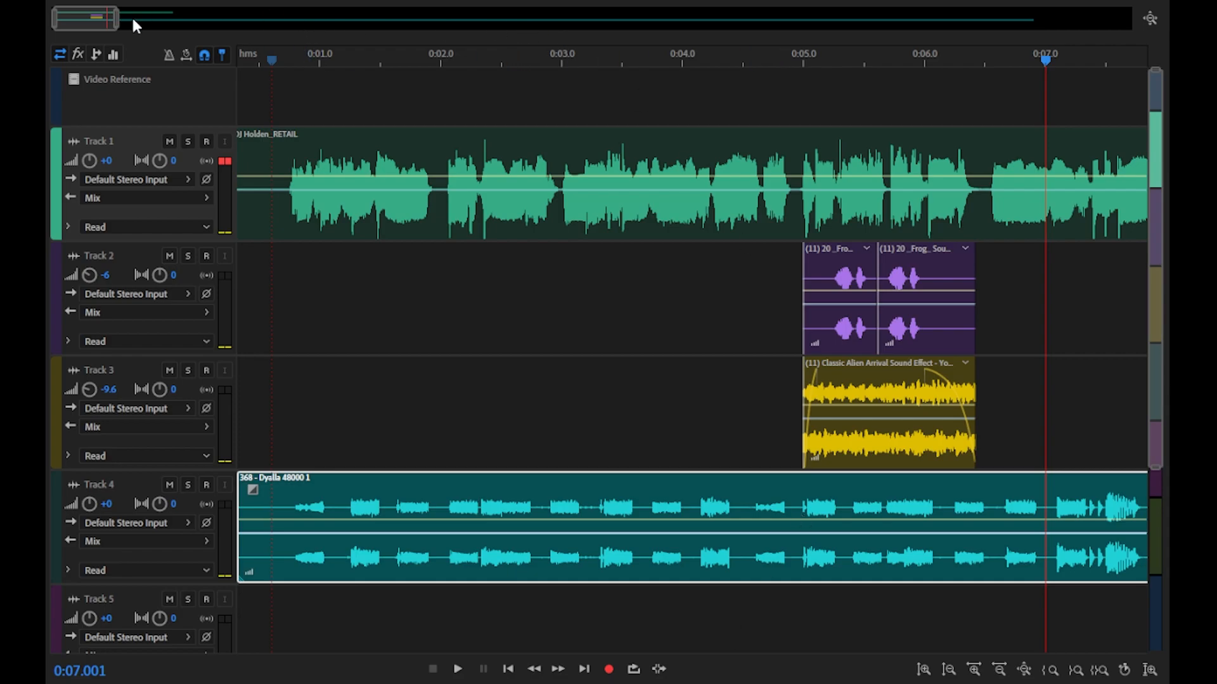
drag(117, 24, 1064, 39)
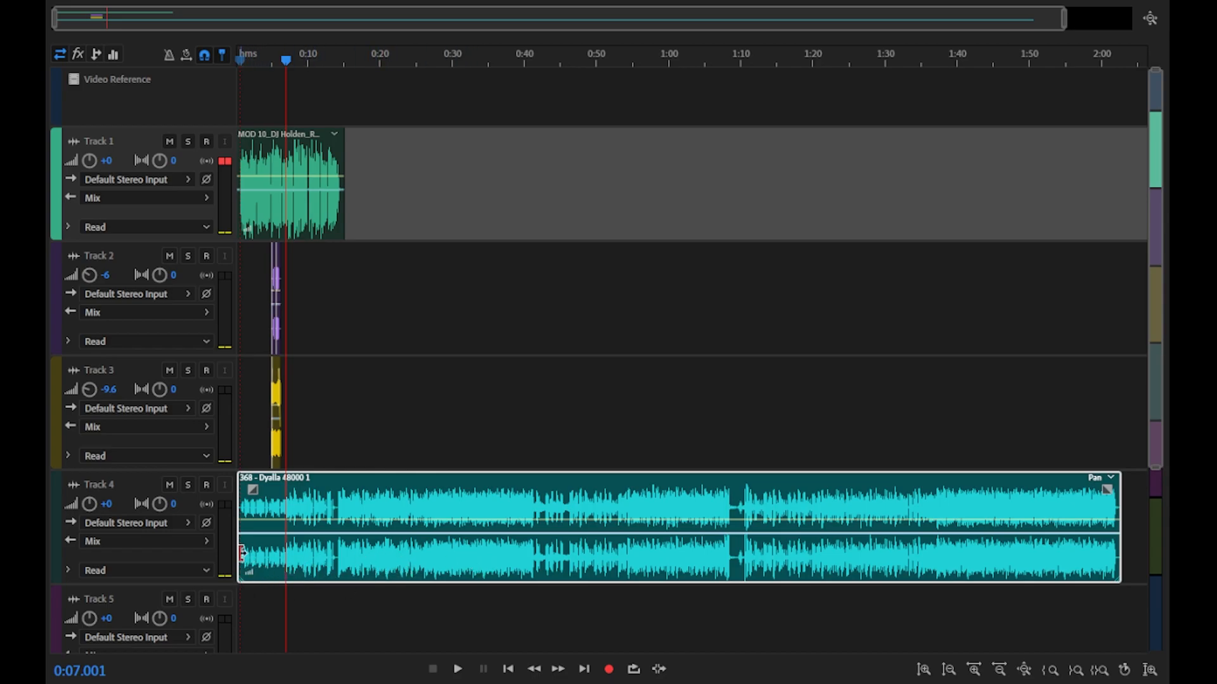
- Try trimming the music clip to the section from about 0:41 to 0:46, and undo both trims
drag(242, 553, 536, 560)
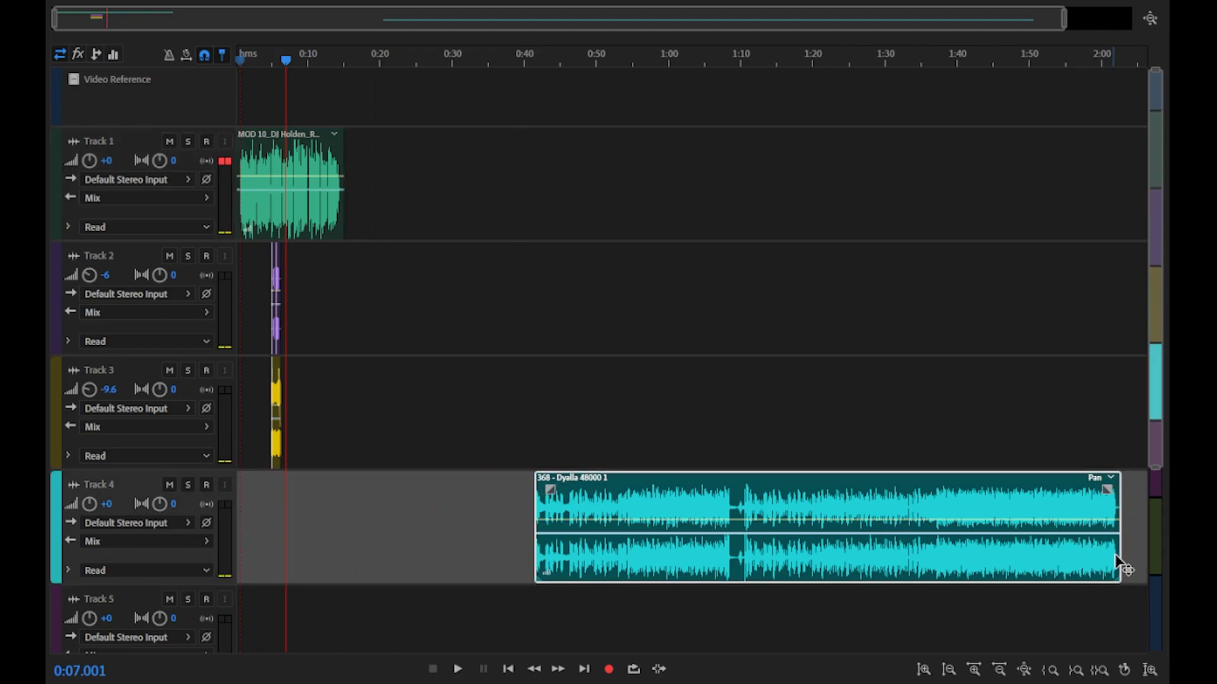
drag(1115, 557, 569, 568)
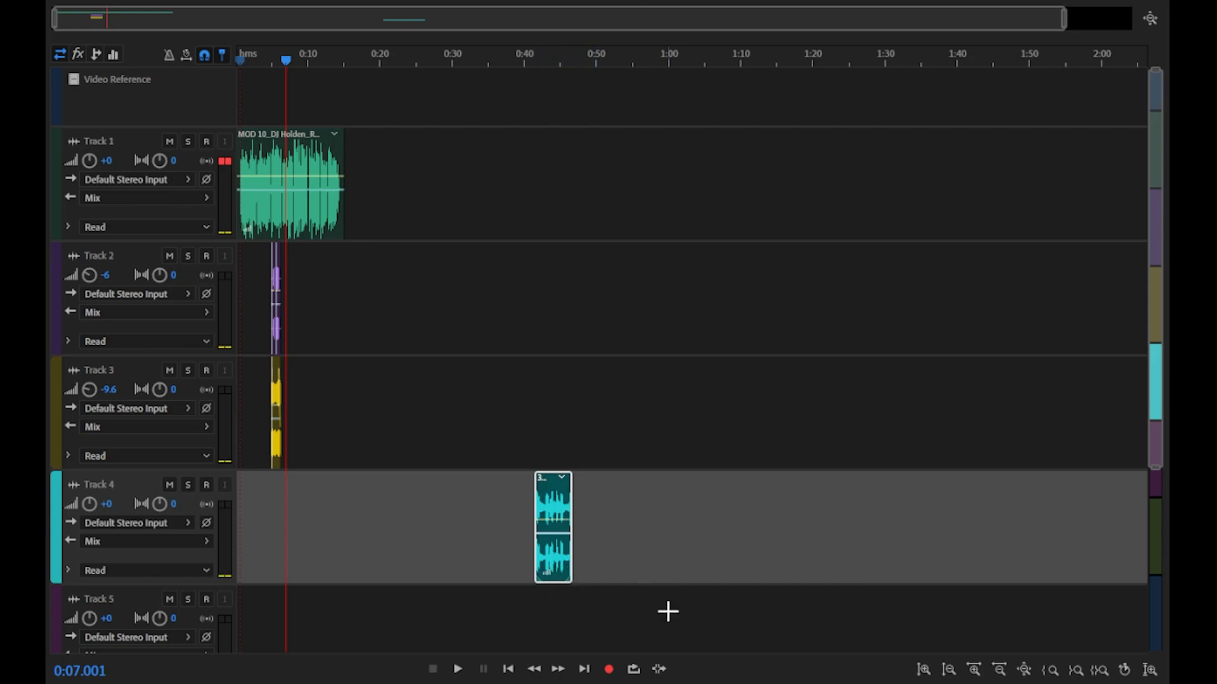
key(ctrl+z)
key(ctrl+z)
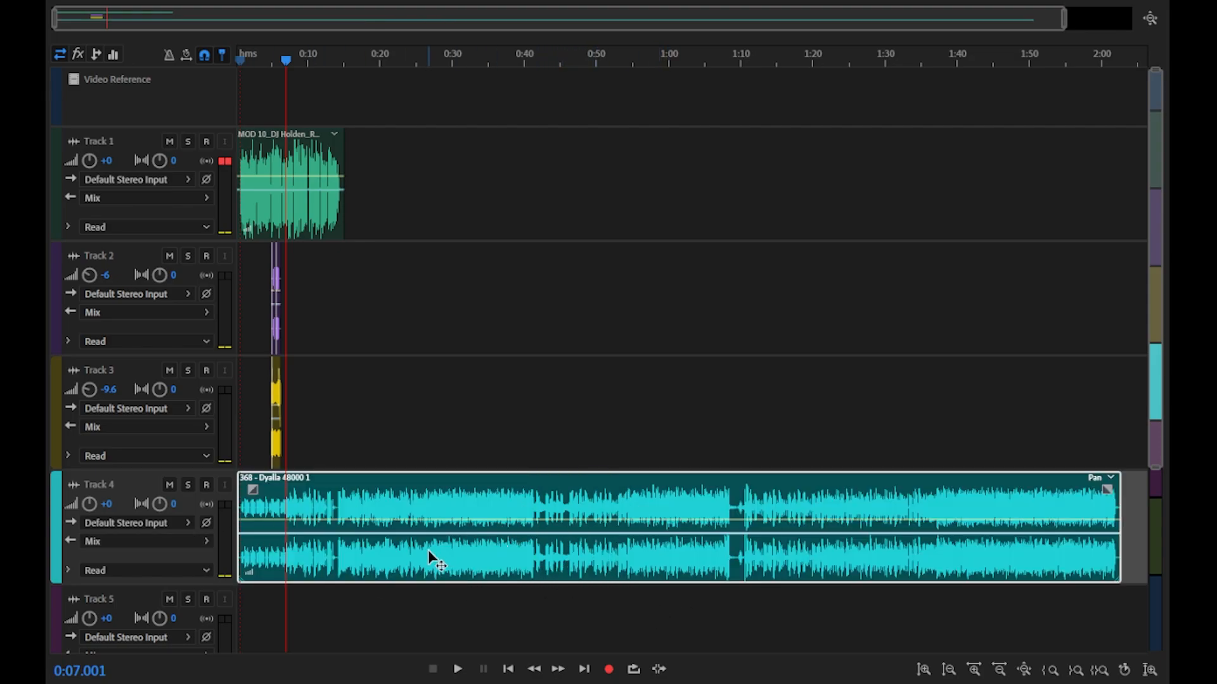
- Split the music clip on Track 4 with the Razor tool at about 0:13 and 0:41
drag(339, 562, 339, 562)
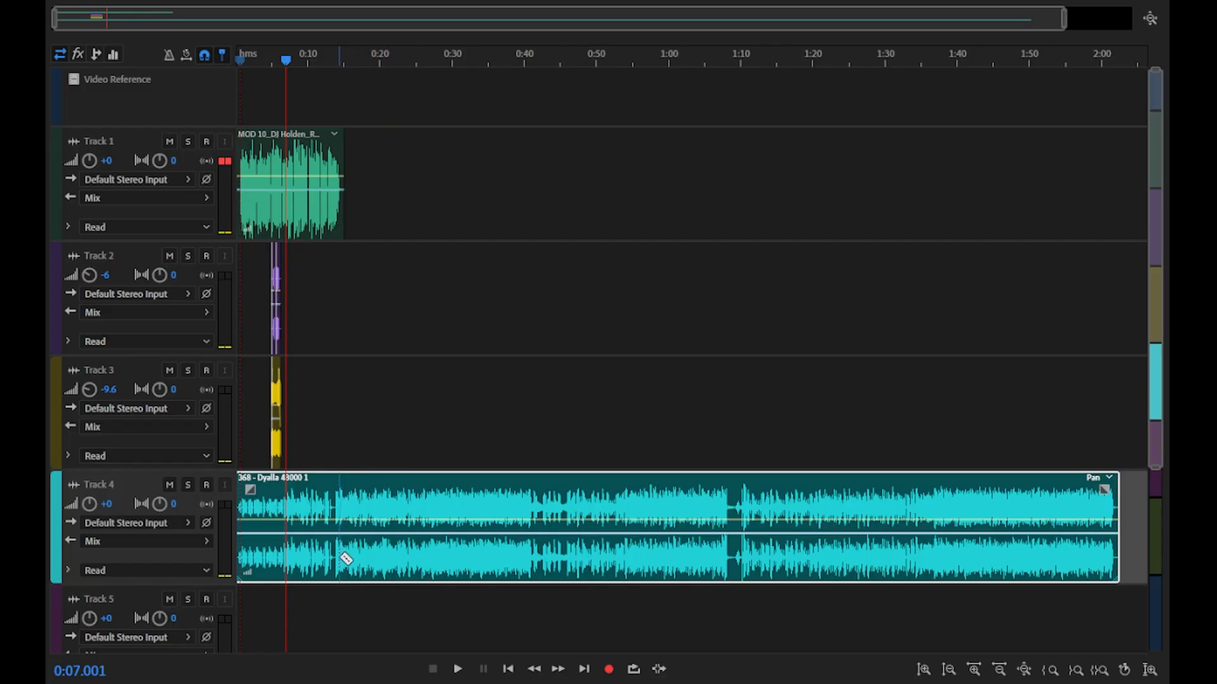
click(334, 555)
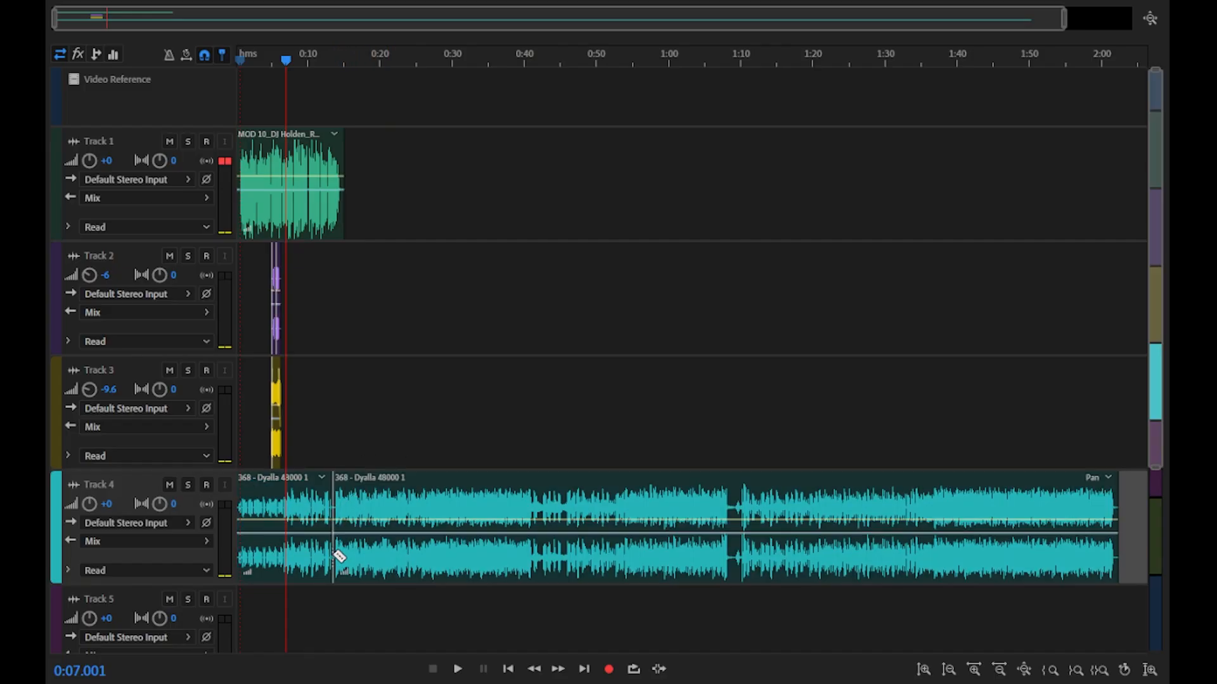
click(534, 555)
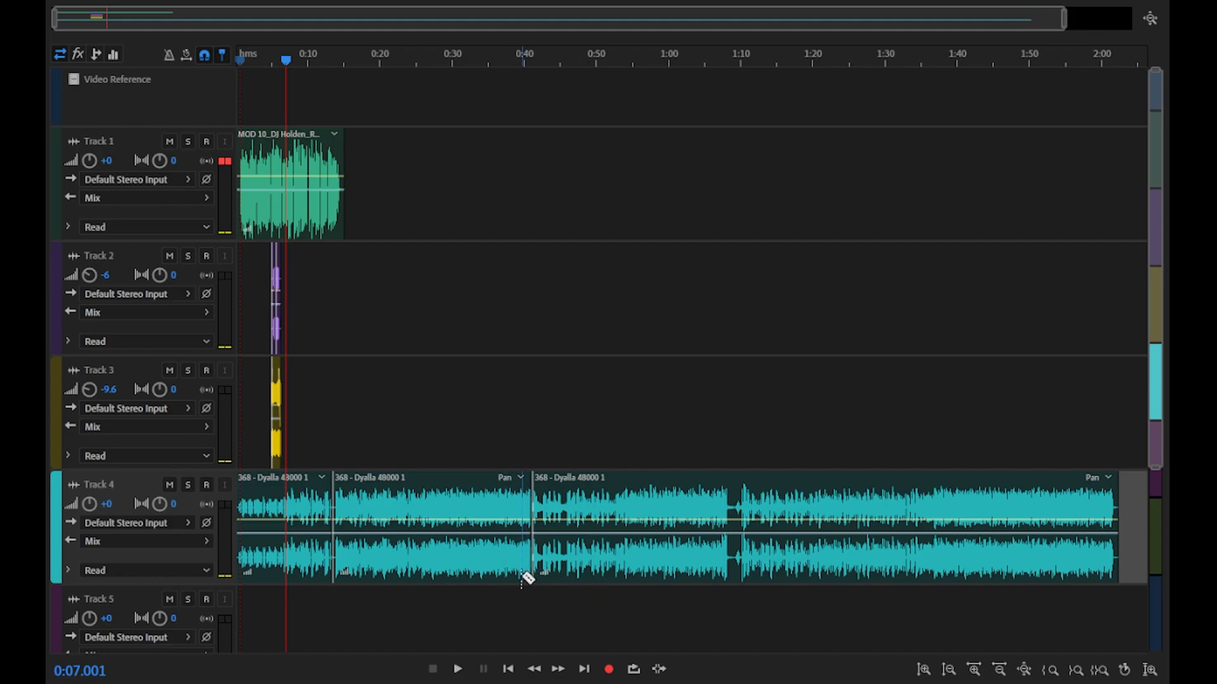
- Trim the last music segment's start to about 1:10 and move it against the end of the middle segment
drag(534, 572, 739, 578)
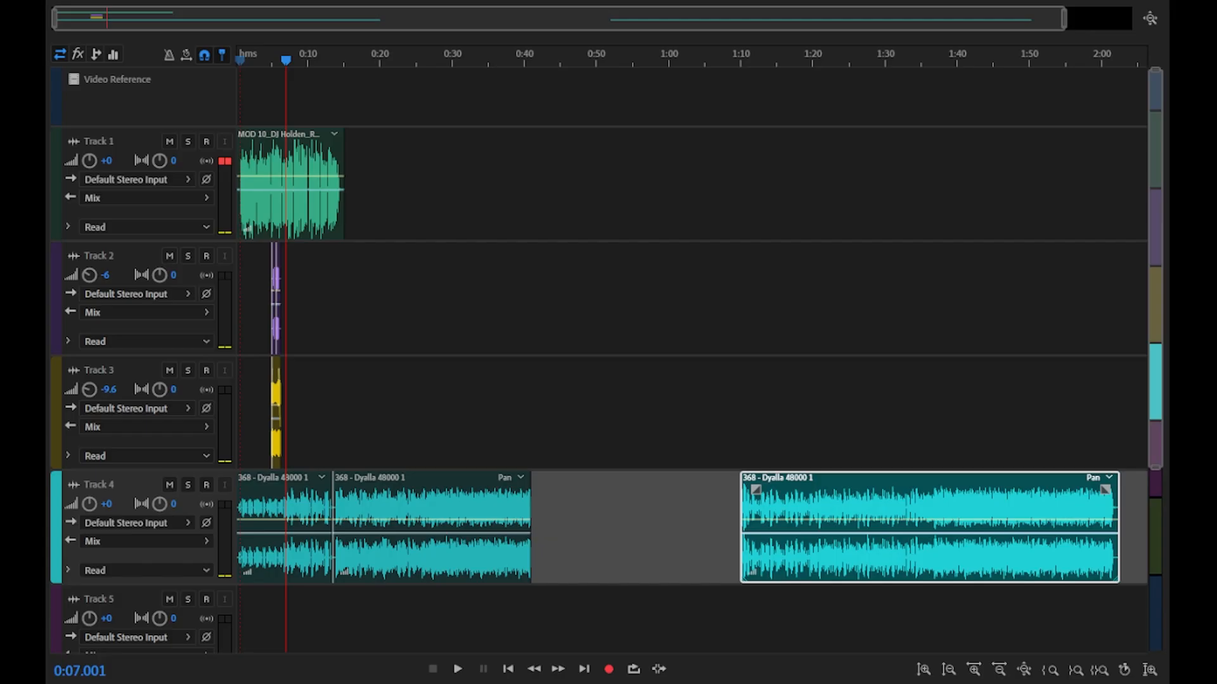
drag(870, 558, 670, 550)
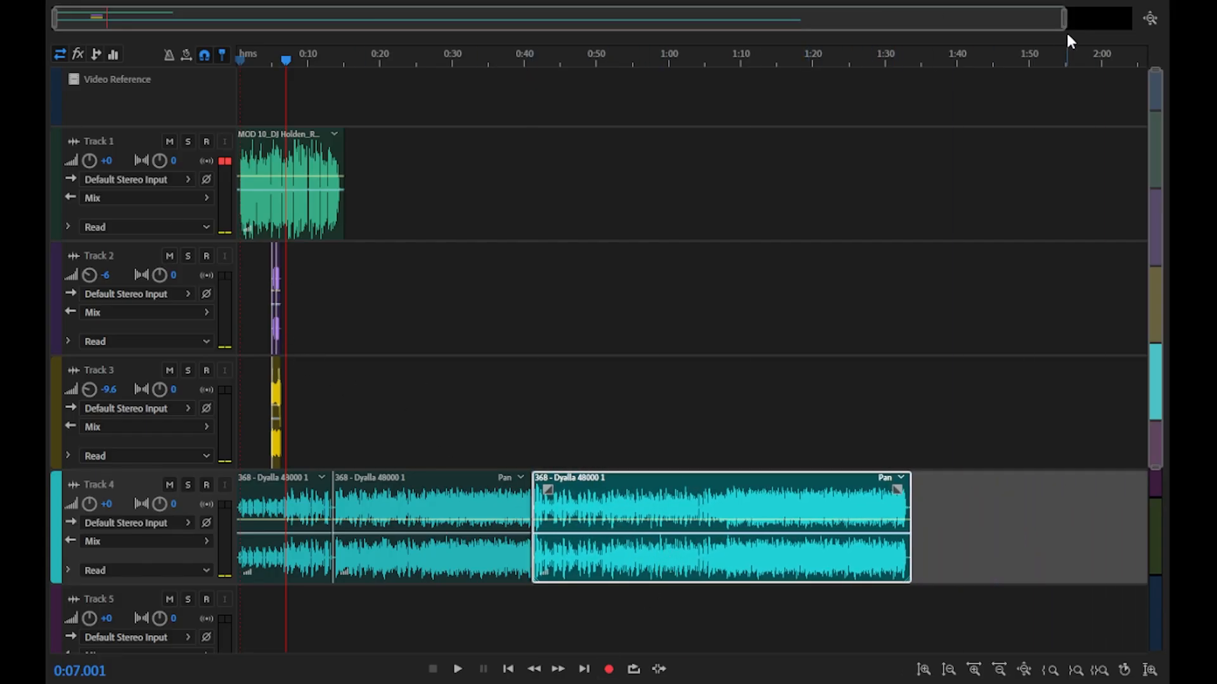
- Set Track 4's volume to -11.7 dB and reset the volumes of Tracks 3 and 2 to 0 dB
drag(1066, 25, 602, 21)
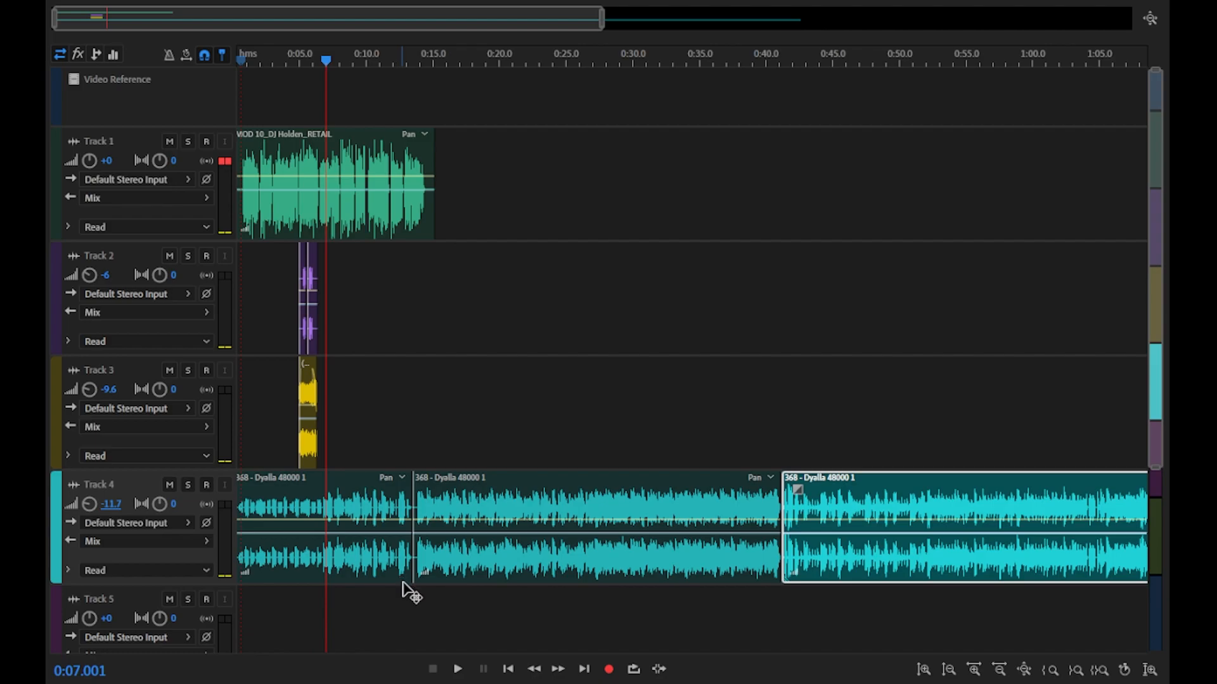
click(109, 390)
click(103, 275)
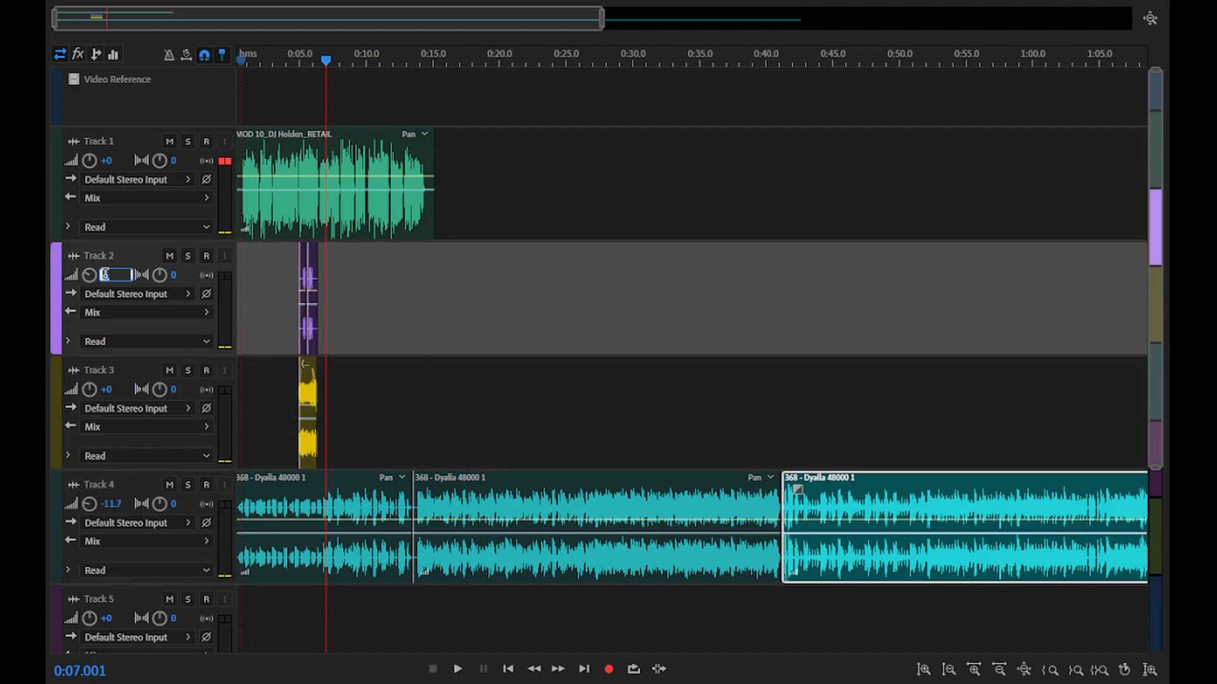
- Delete the first music segment on Track 4 and move the middle segment to the session start
click(368, 570)
key(Delete)
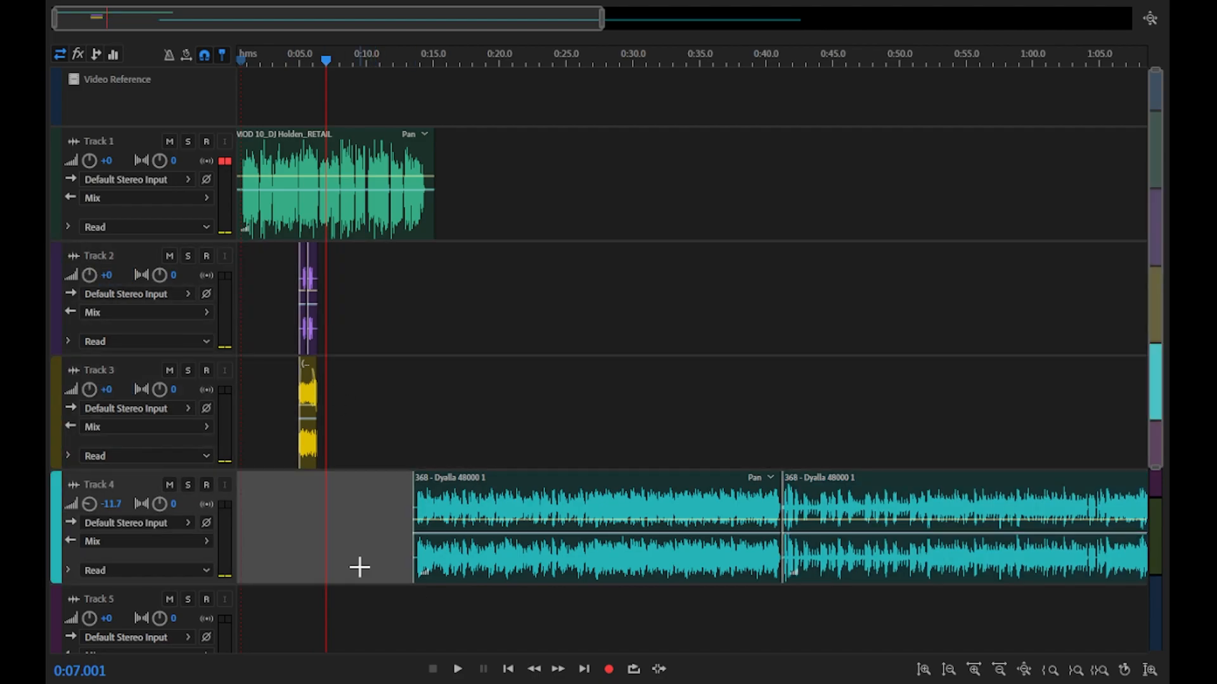
drag(667, 577, 490, 575)
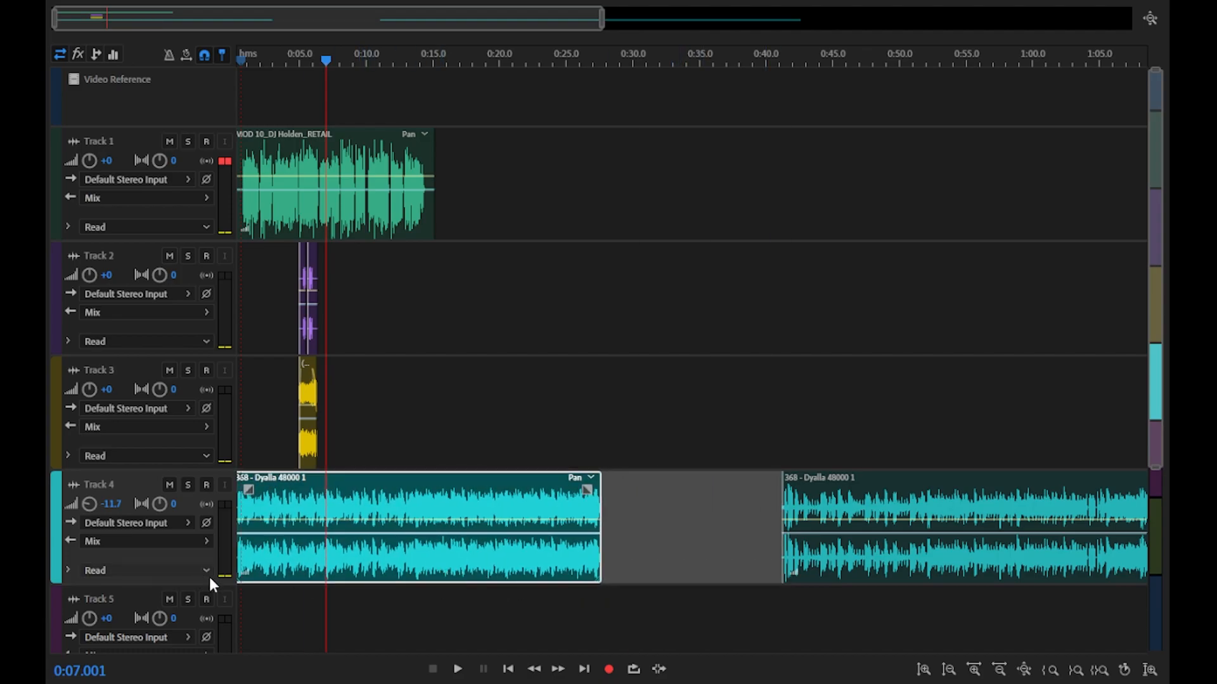
- Play the mix with the music from the beginning of the session to about 6.5 s
key(Home)
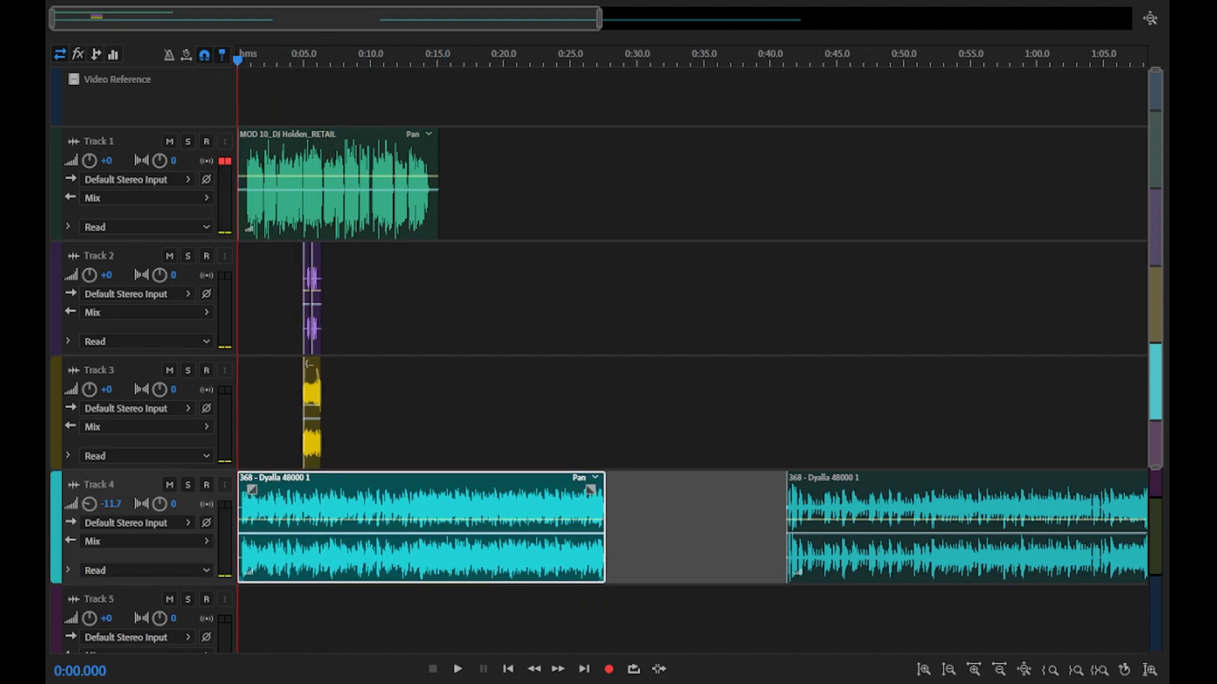
click(457, 669)
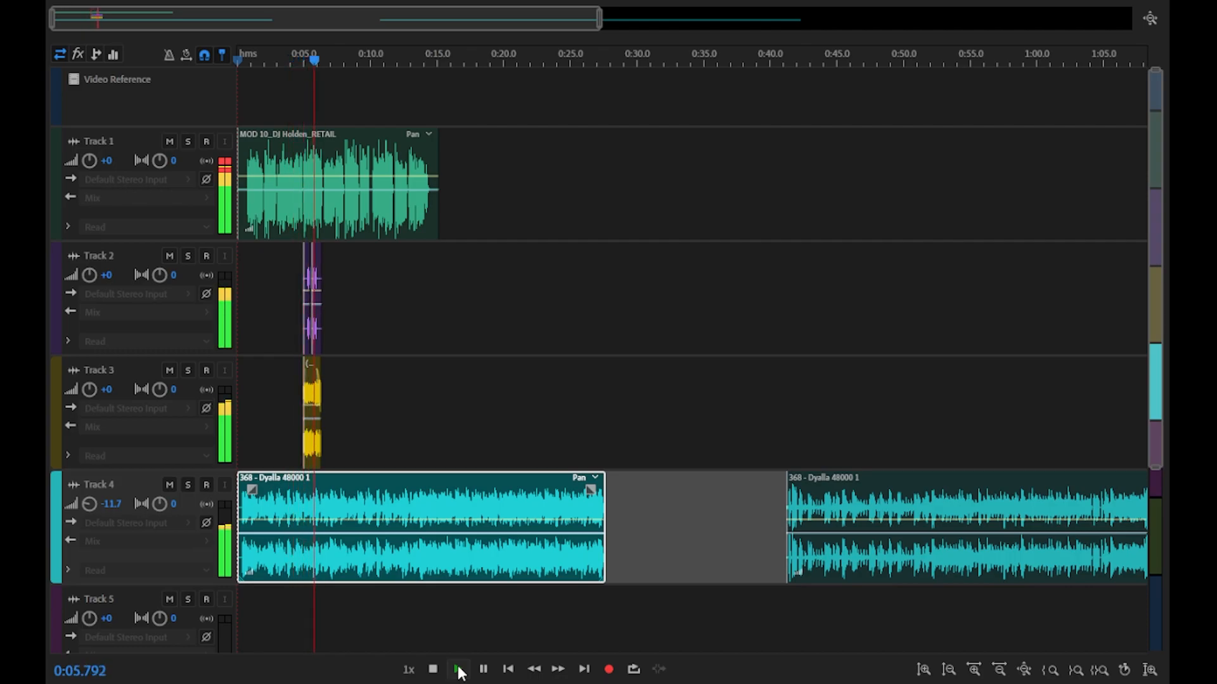
click(433, 669)
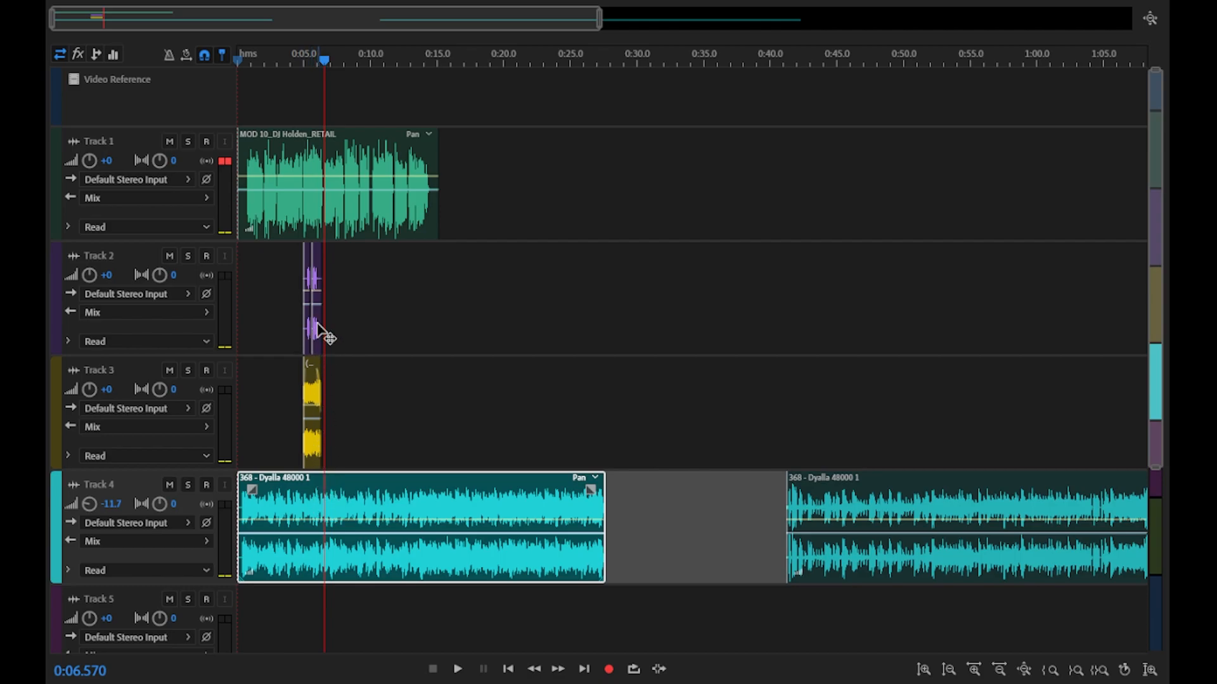
- Select the voice recording clip on Track 1
click(349, 305)
click(355, 409)
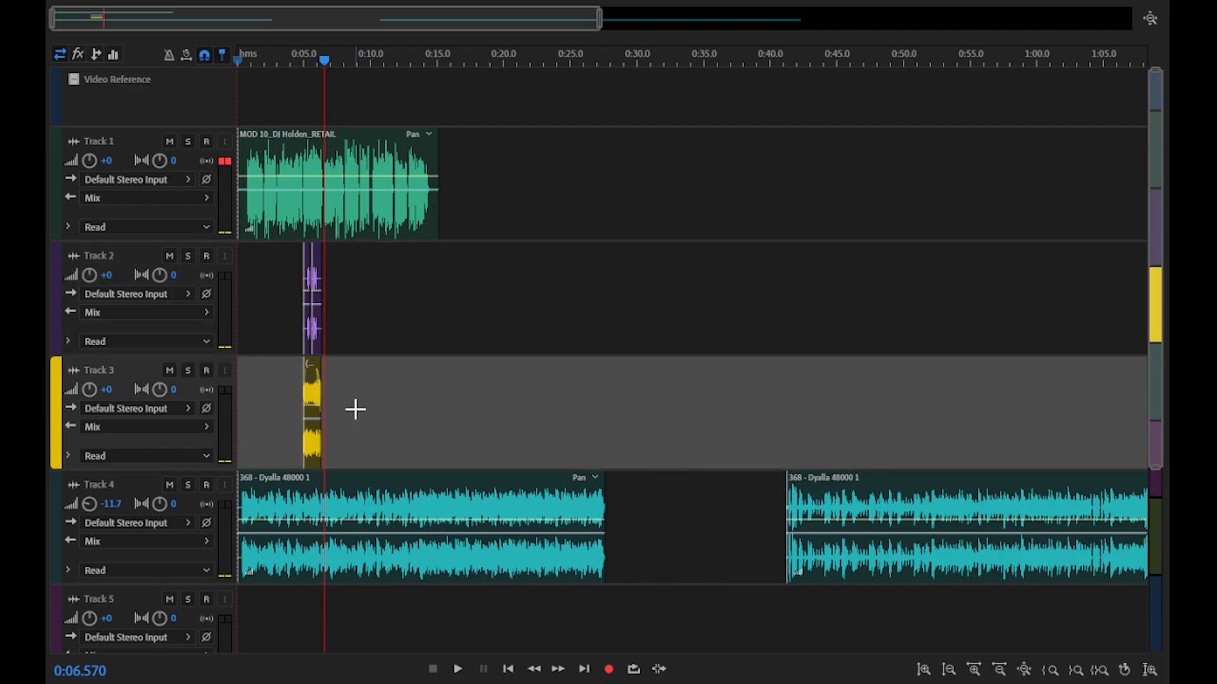
click(317, 213)
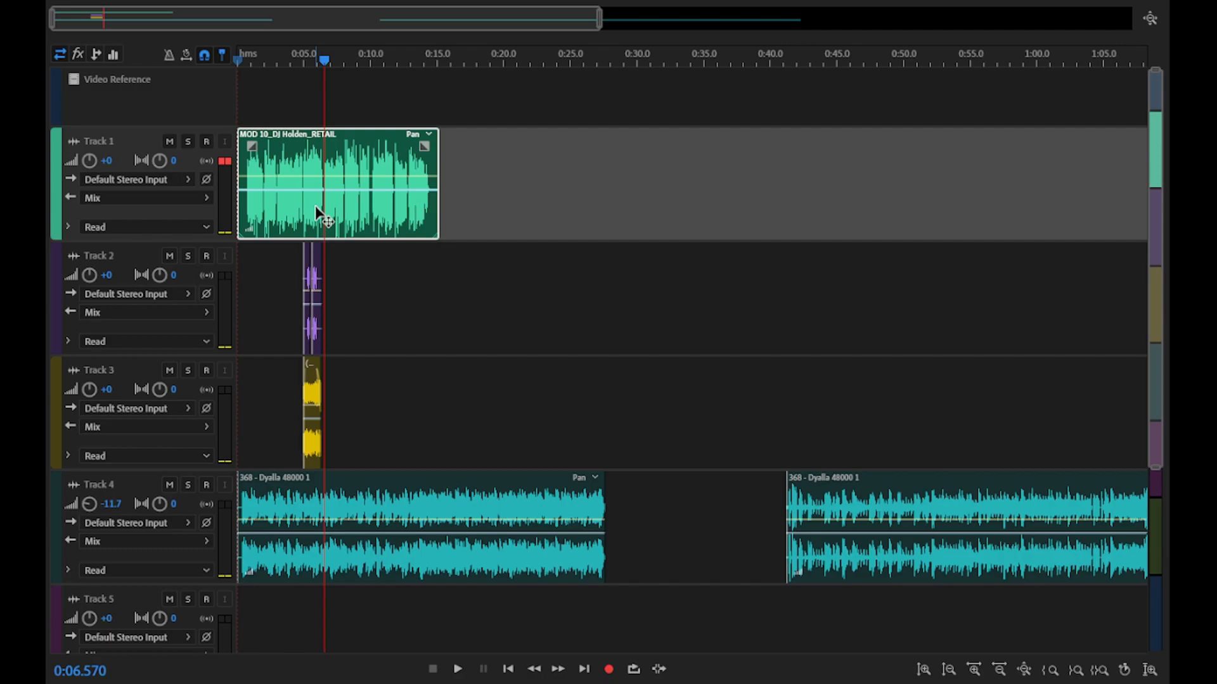
- Add four volume keyframes to the music clip on Track 4, dipping its level between about 4.8 s and 6.5 s under the sound effects
click(347, 562)
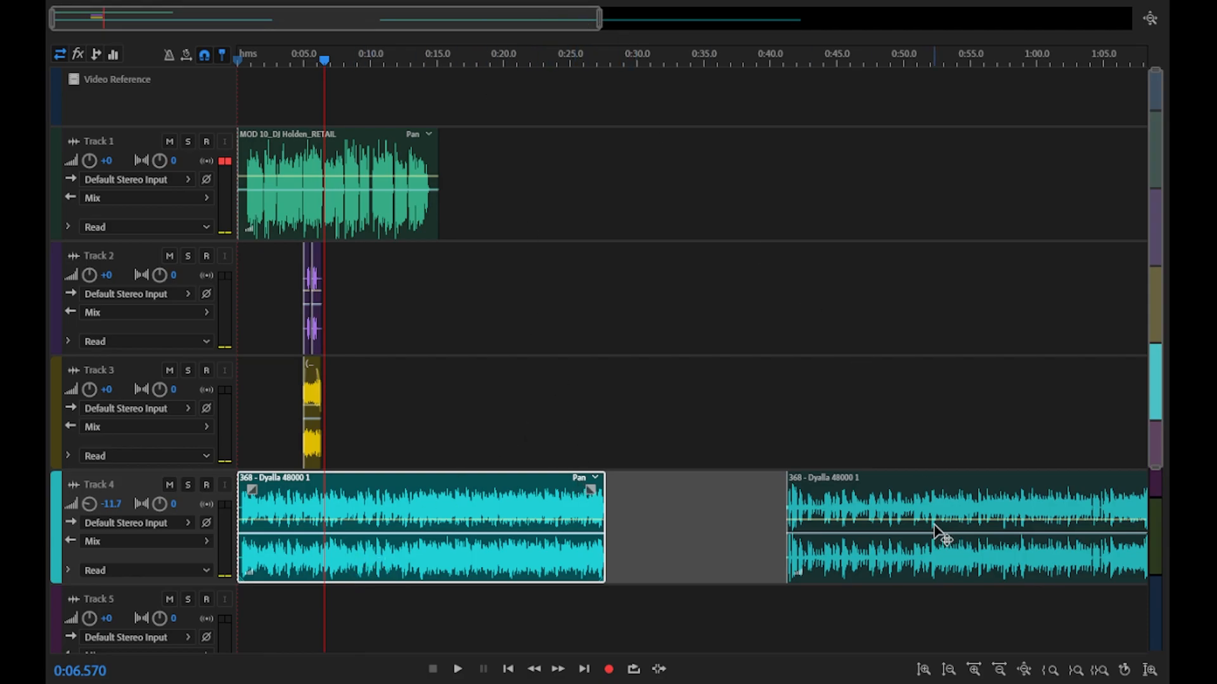
click(915, 510)
drag(598, 18, 83, 25)
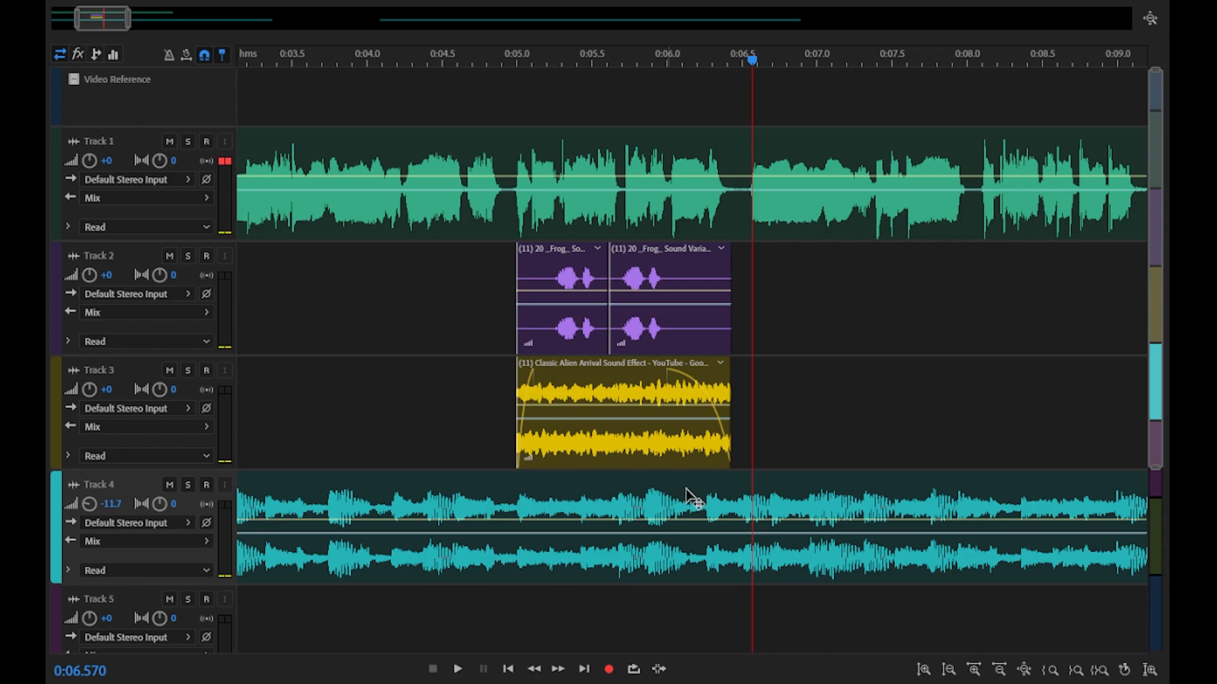
click(492, 521)
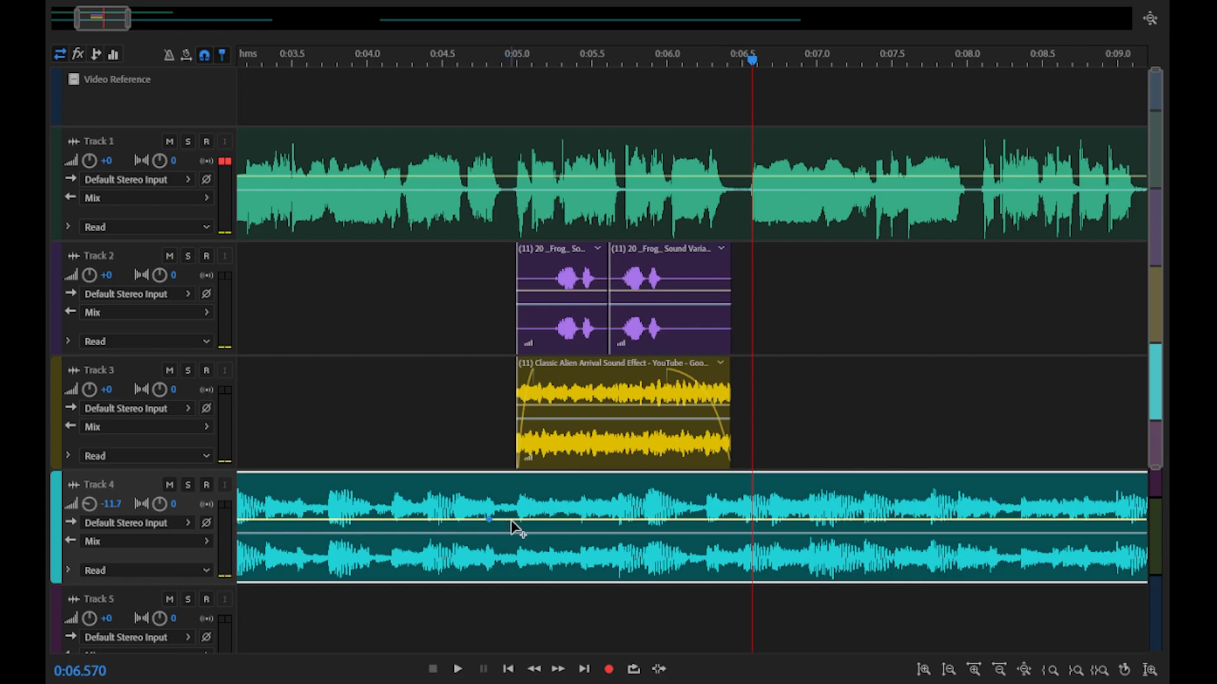
mouse_move(511, 519)
mouse_down()
mouse_move(510, 571)
mouse_move(506, 534)
mouse_up()
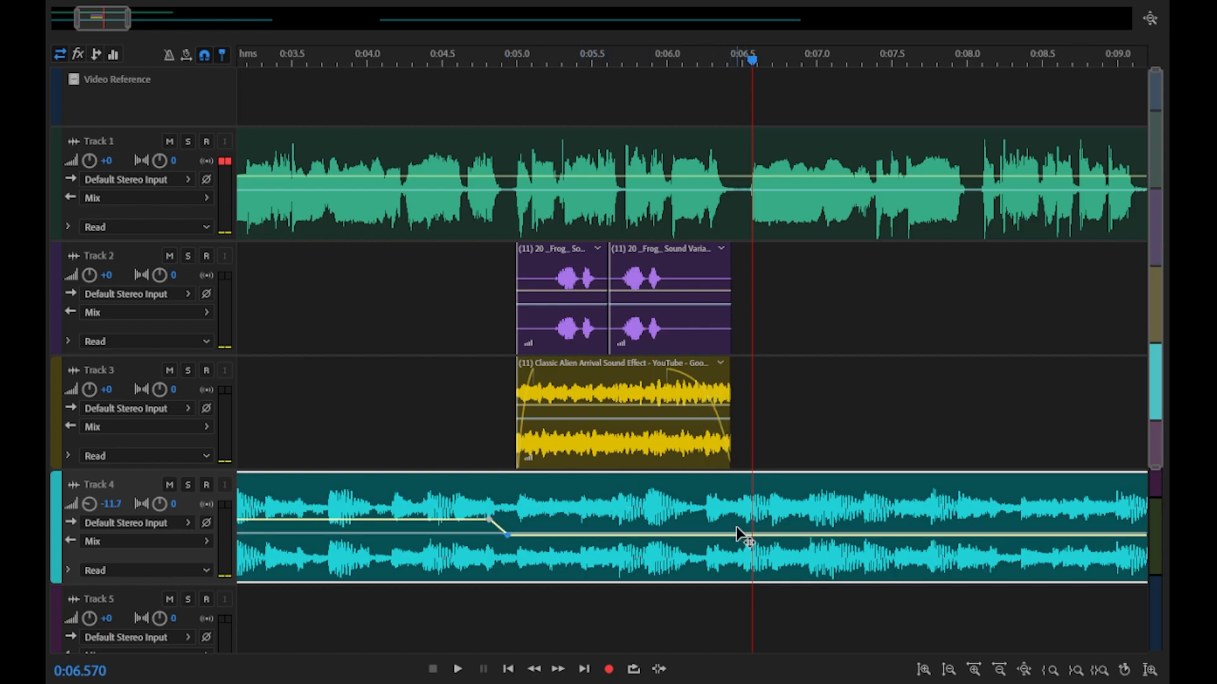
click(722, 535)
drag(748, 535, 748, 521)
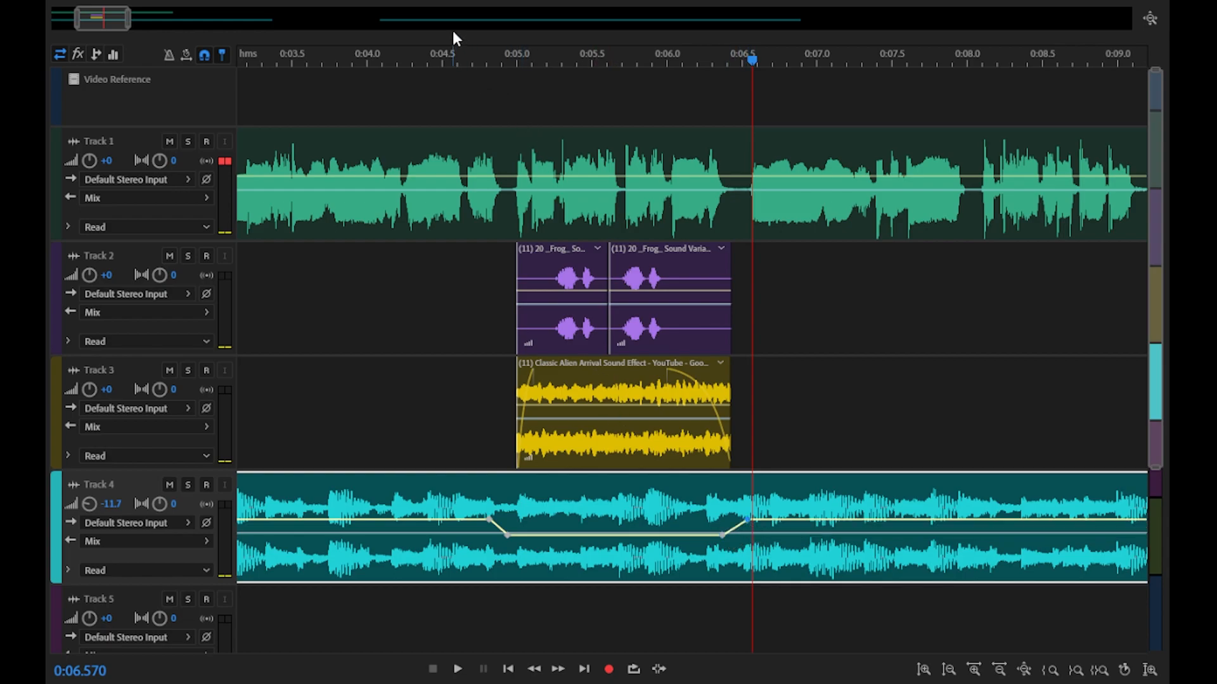
- Set Track 2's volume to -6 dB and Track 3's volume to -10 dB
click(107, 274)
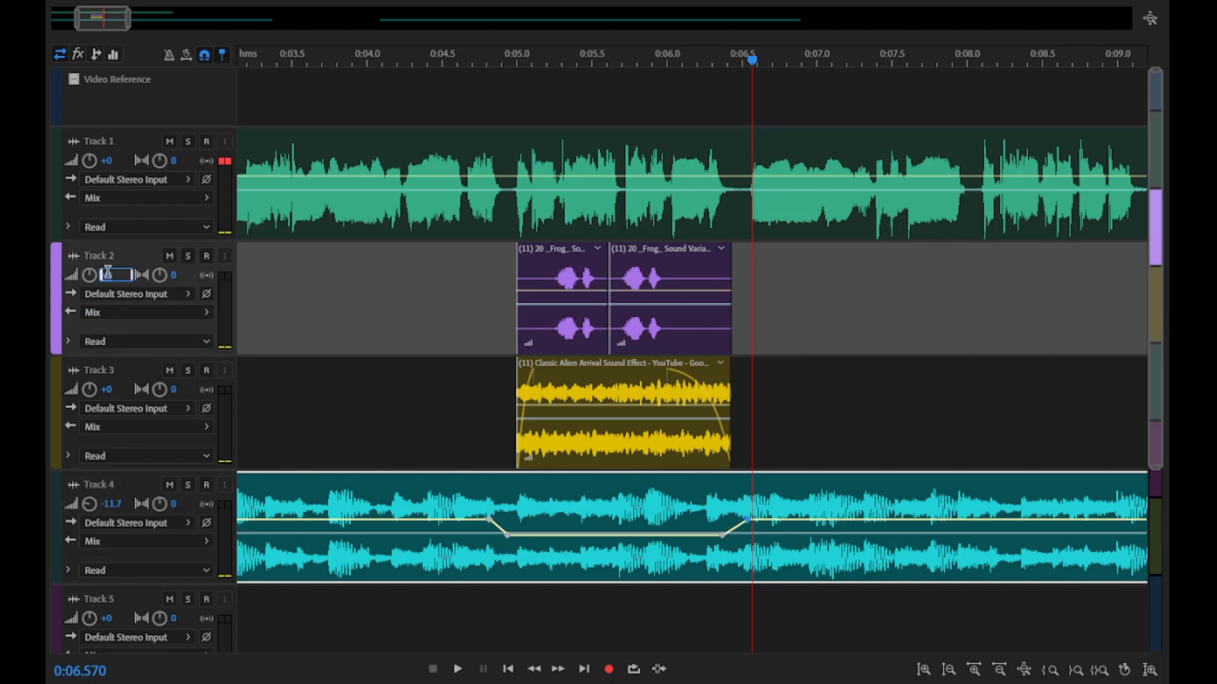
text(-6)
key(Return)
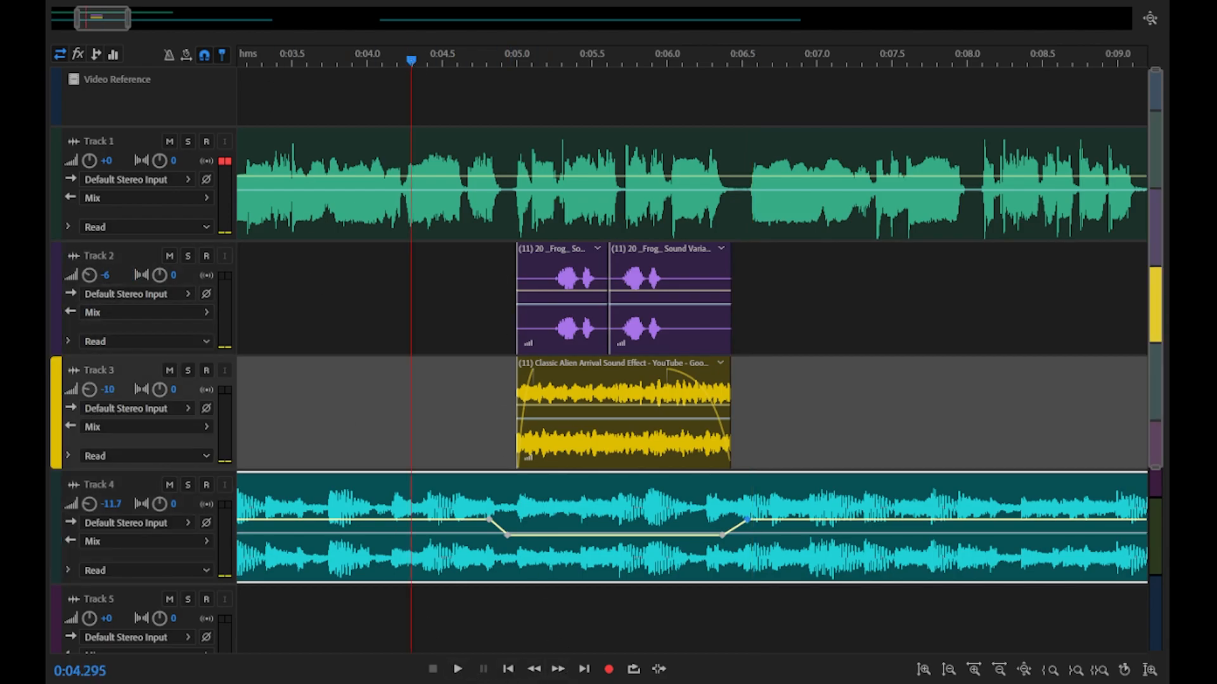
- Play the mix from about 3.3 s to 7.5 s to check the music dip under the effects
click(265, 55)
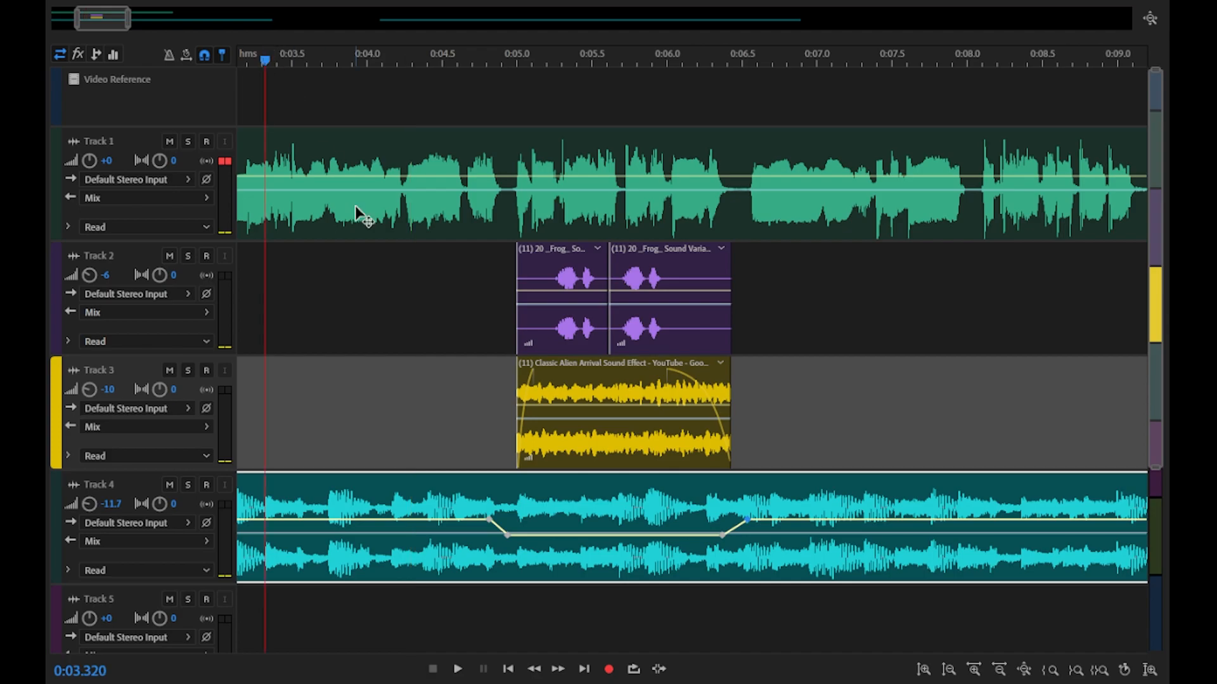
click(457, 670)
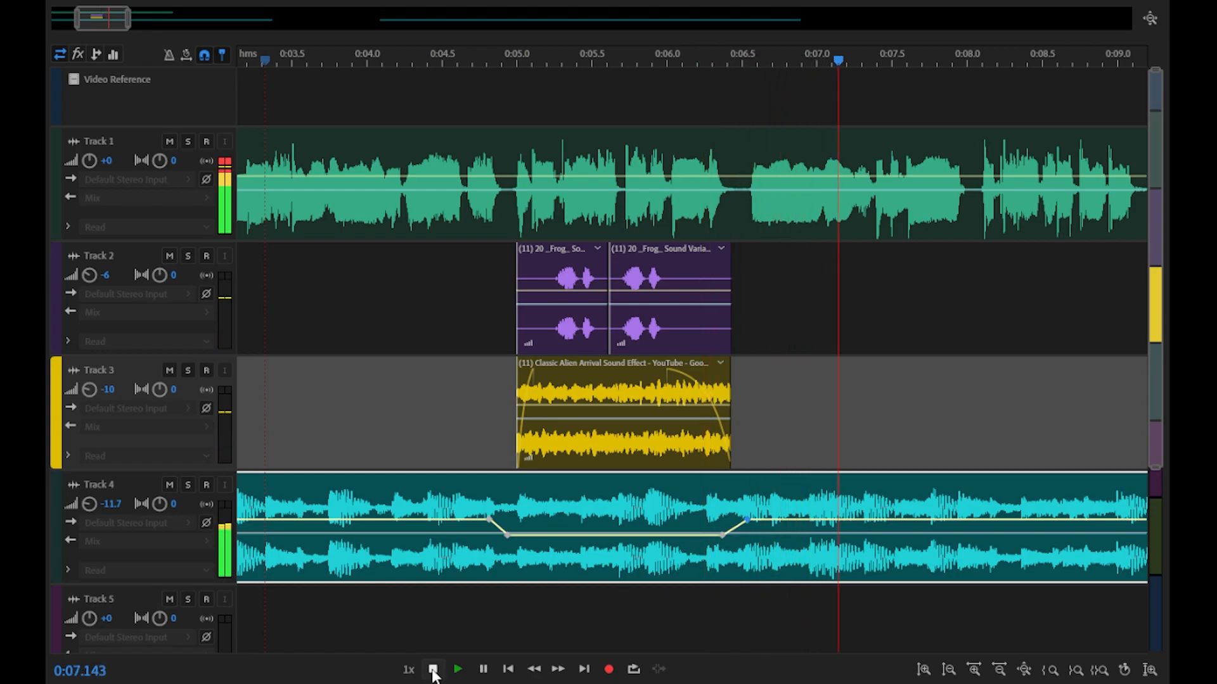
click(432, 670)
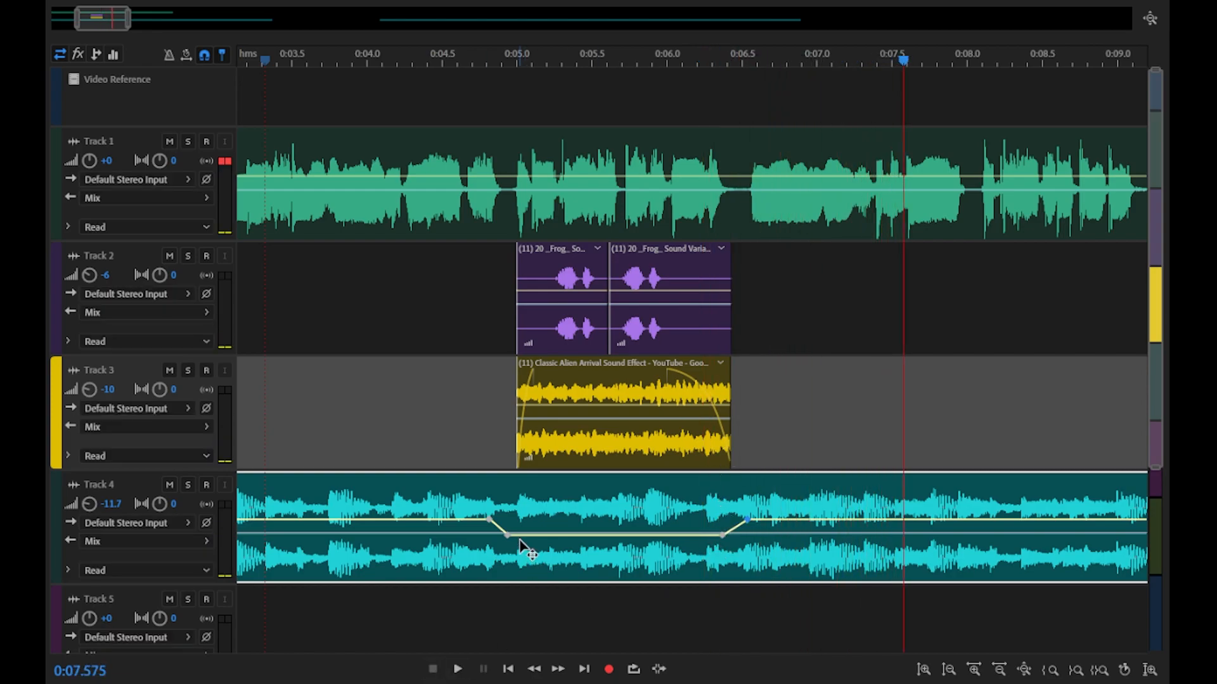
- Lower the two inner keyframes of Track 4's volume dip further and replay the mix from about 3.3 s to 7.7 s
drag(507, 535, 512, 548)
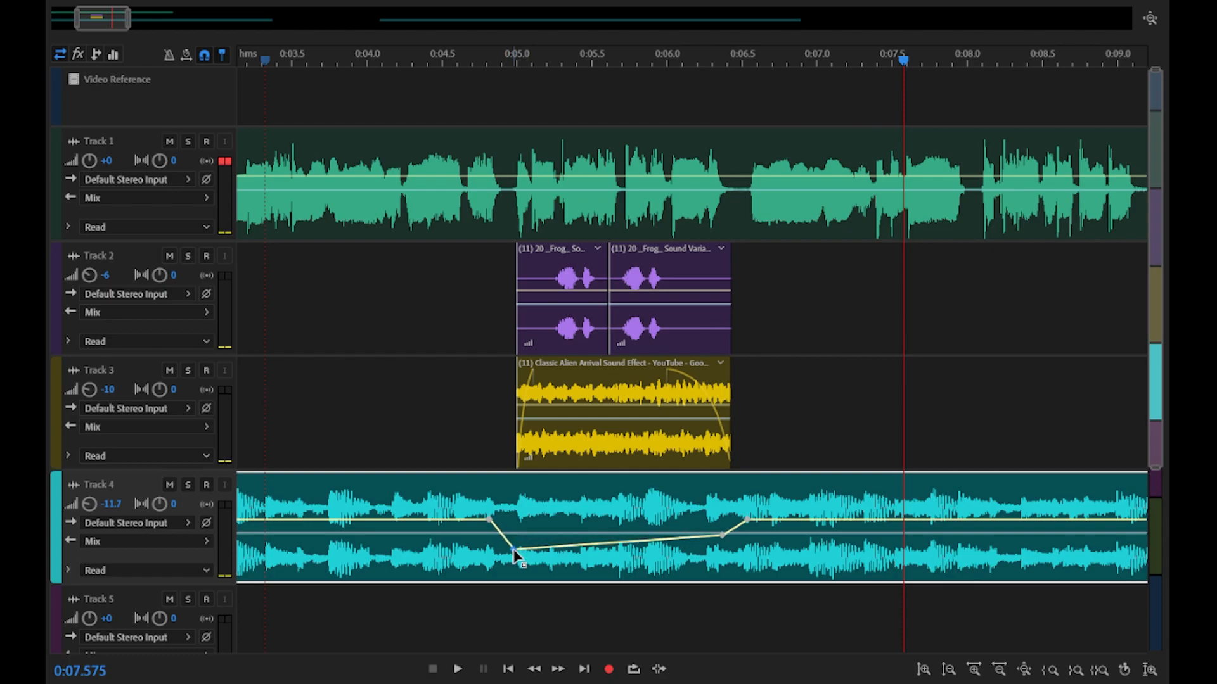
drag(722, 536, 721, 549)
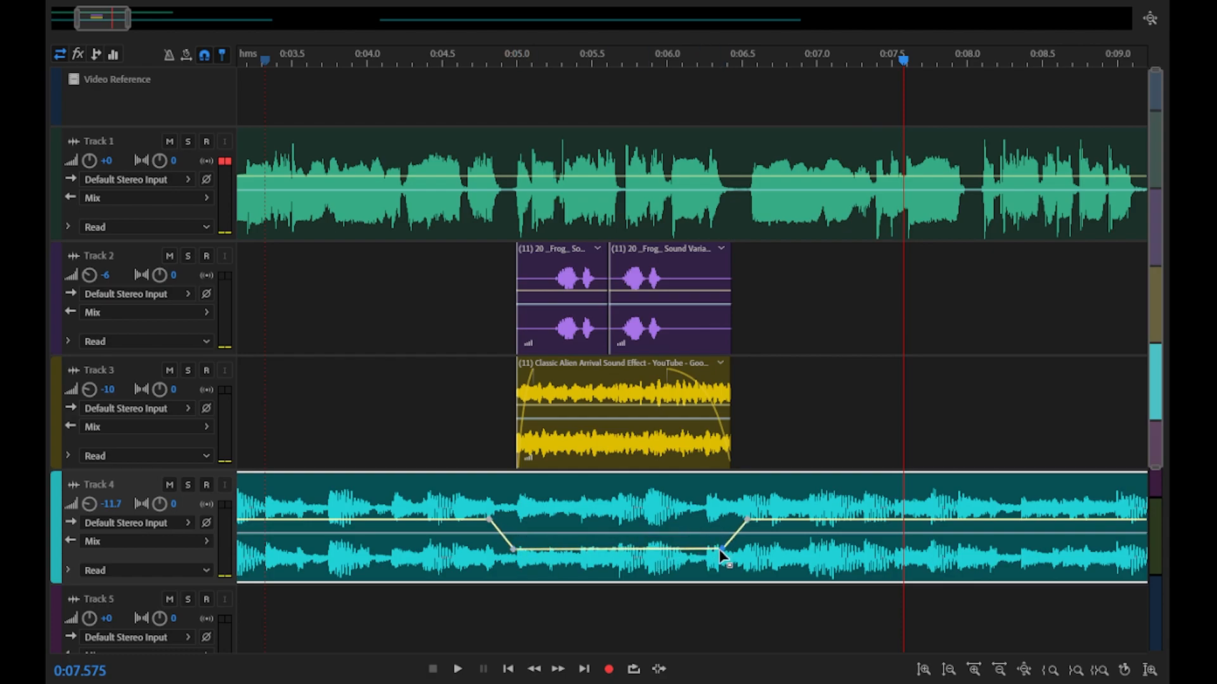
click(263, 58)
click(457, 669)
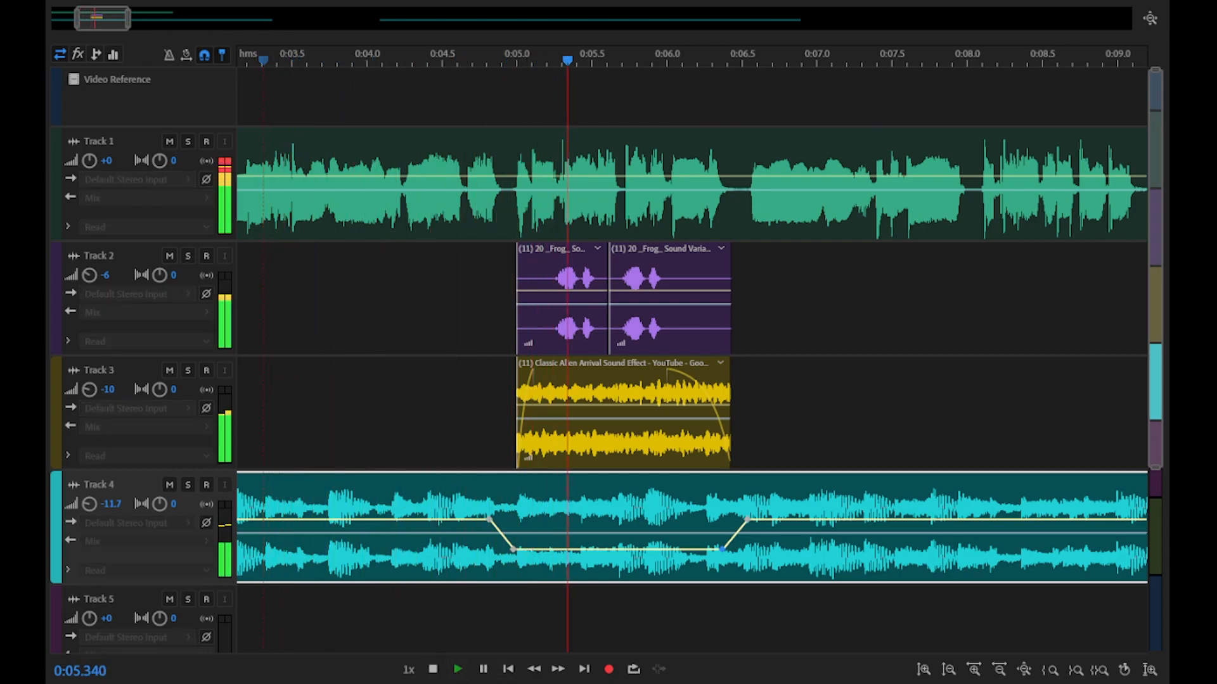
click(434, 671)
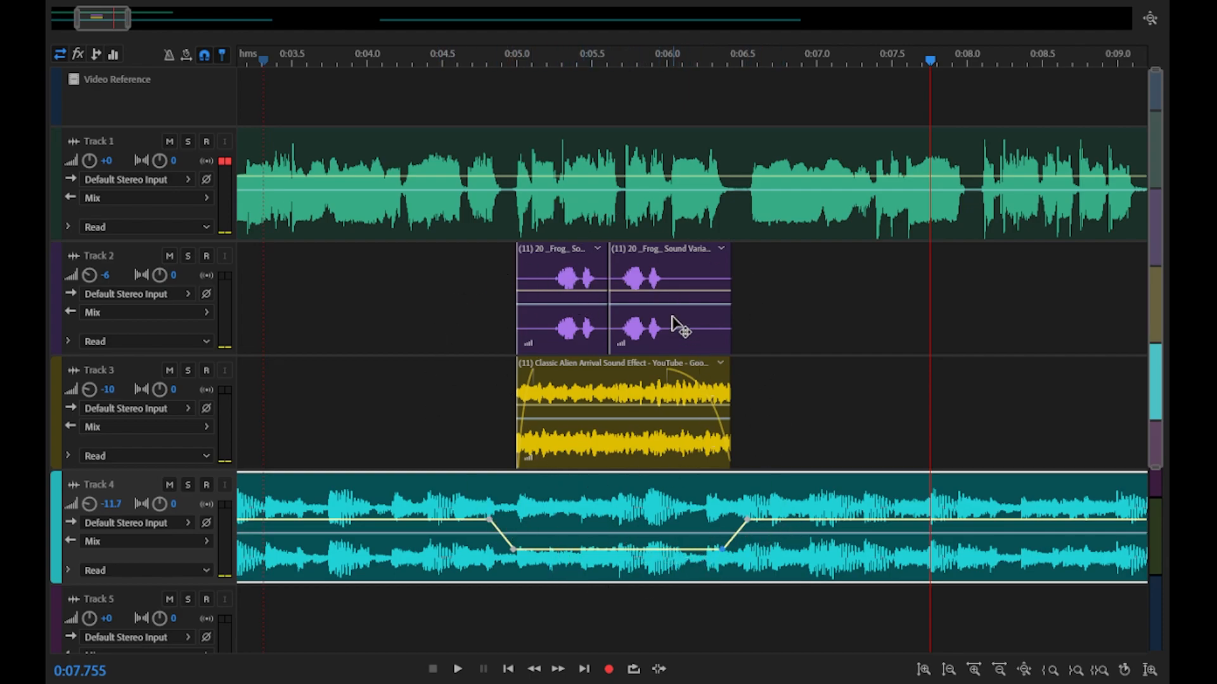
- Delete the second music segment on Track 4, keeping only the segment at the session start
click(624, 450)
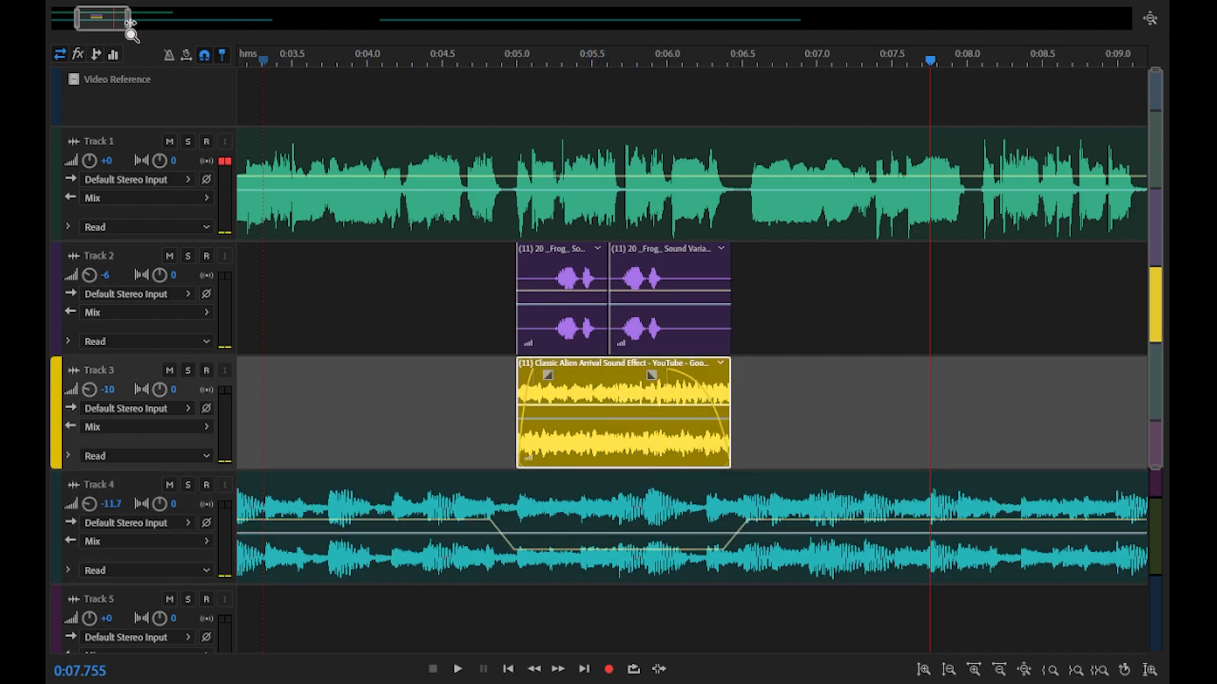
drag(129, 22, 853, 23)
mouse_move(1023, 568)
mouse_down()
mouse_move(1088, 568)
mouse_move(1029, 556)
mouse_move(1059, 573)
mouse_move(1039, 568)
mouse_up()
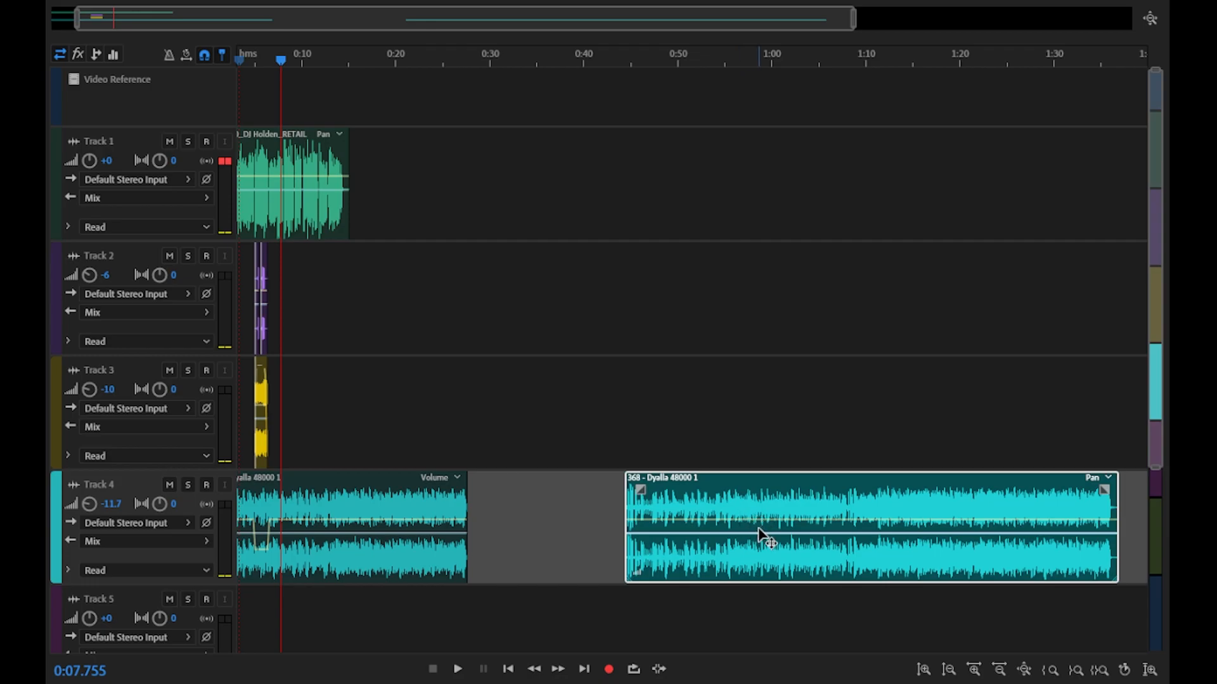
drag(545, 14, 459, 19)
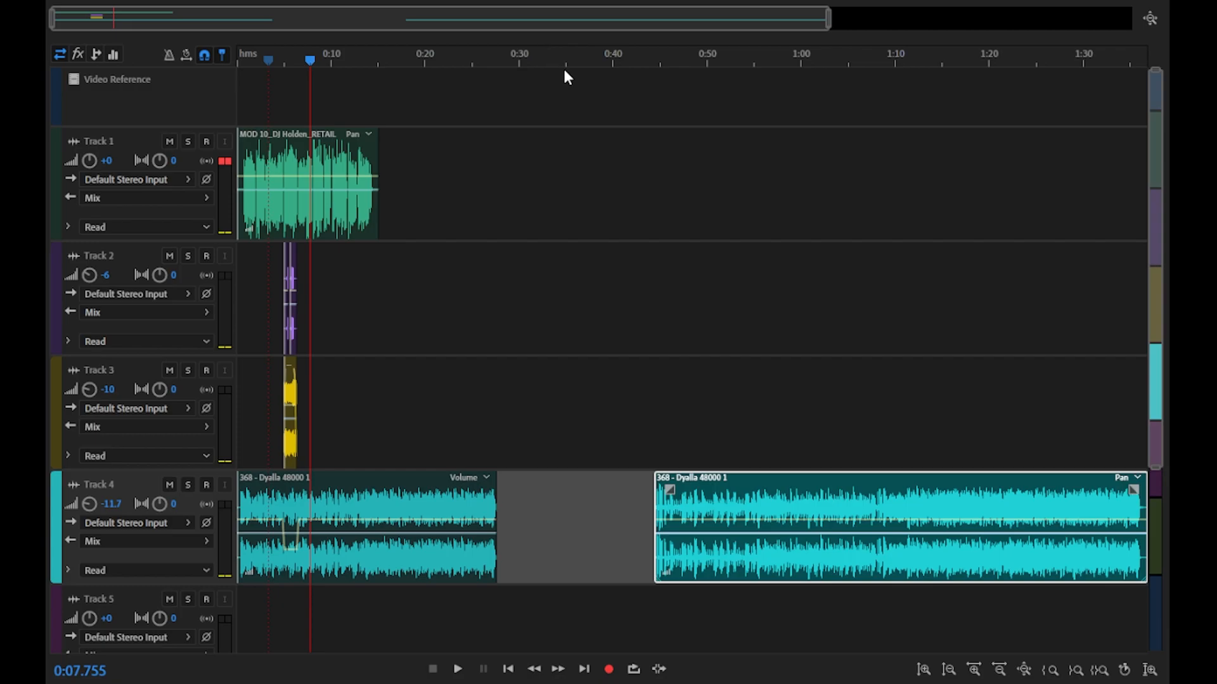
scroll(564, 69, down, 1)
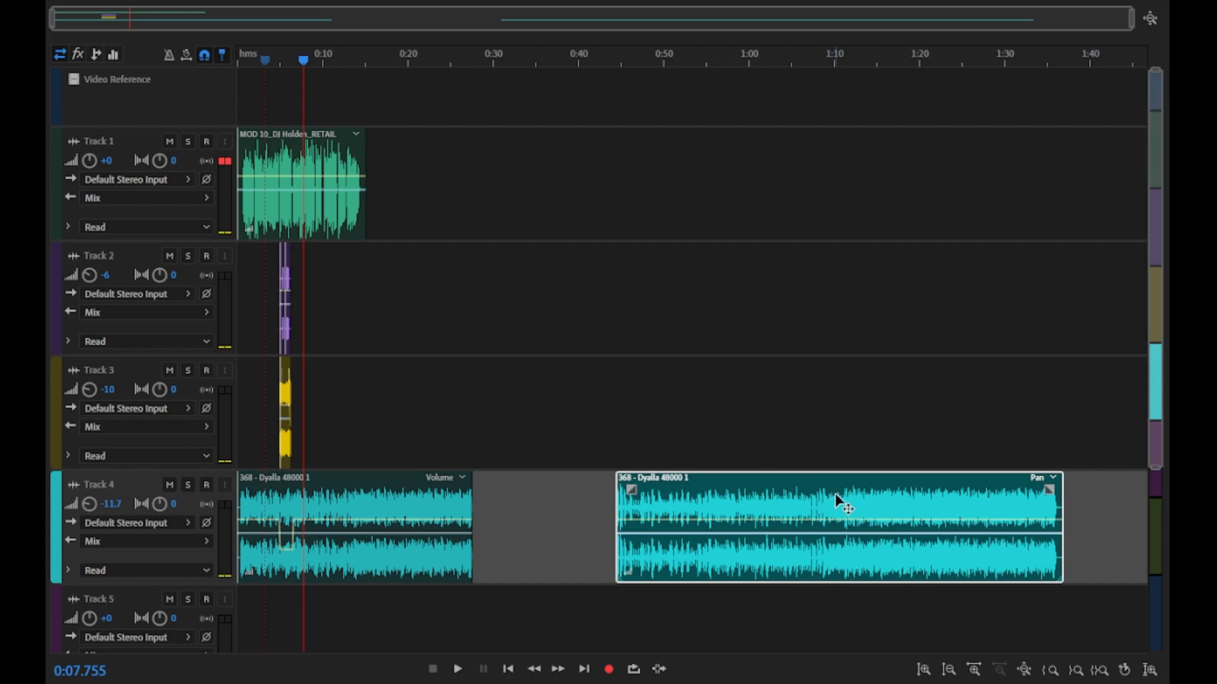
key(Delete)
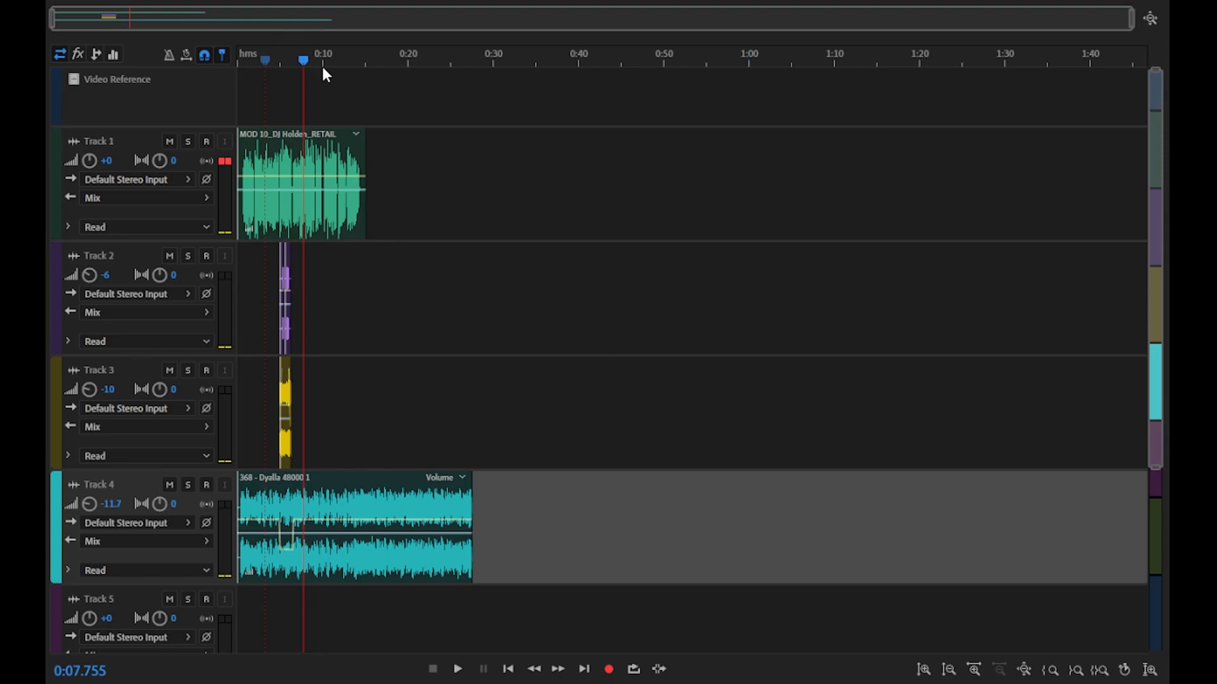
key(ctrl+backslash)
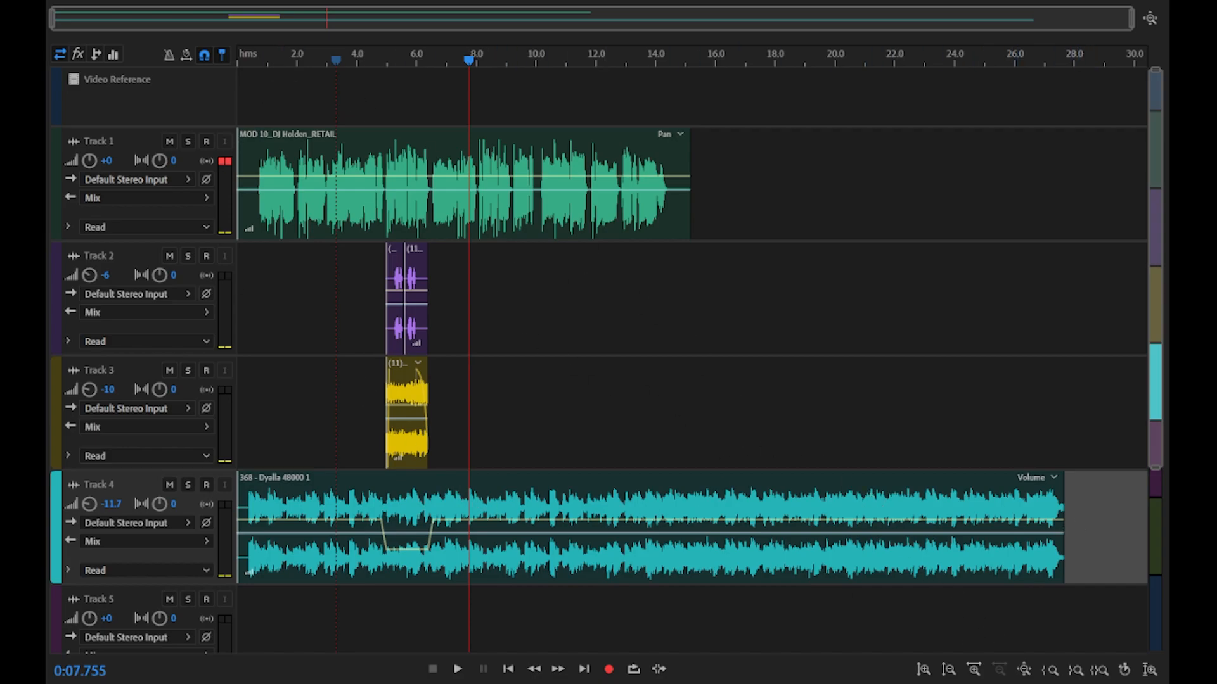
- Open the voice recording in the waveform editor and select the speech from 0:00.700 to 0:14.681 to read its duration
key(9)
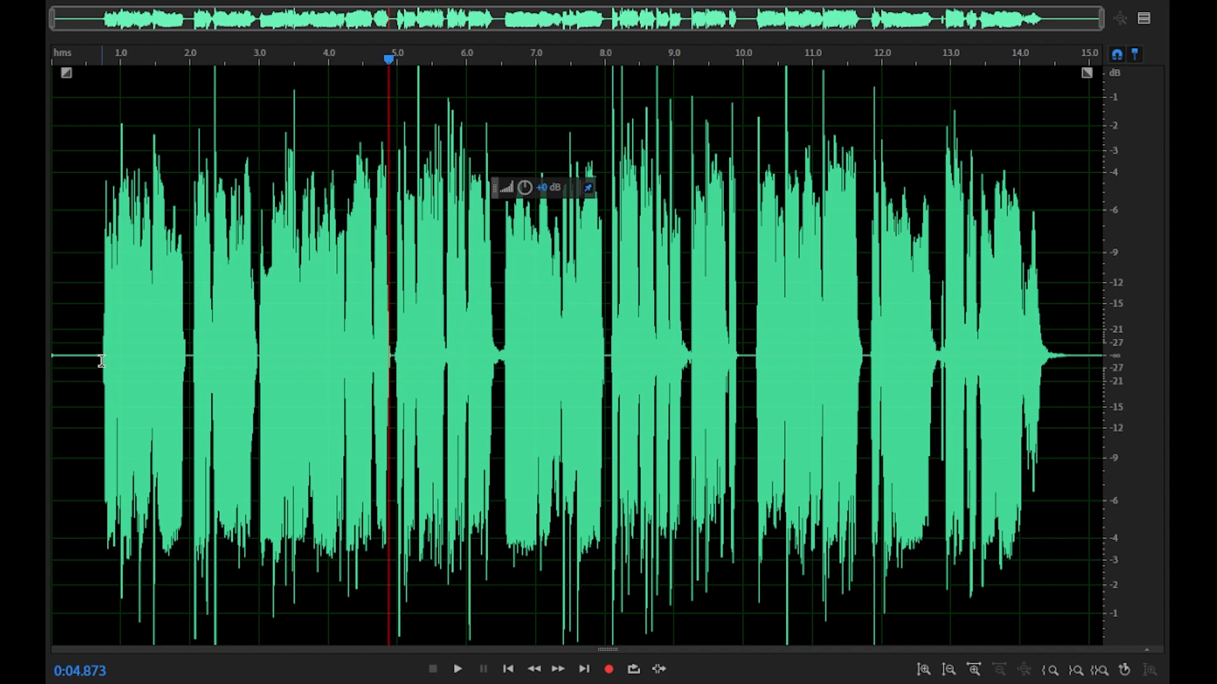
drag(102, 361, 52, 358)
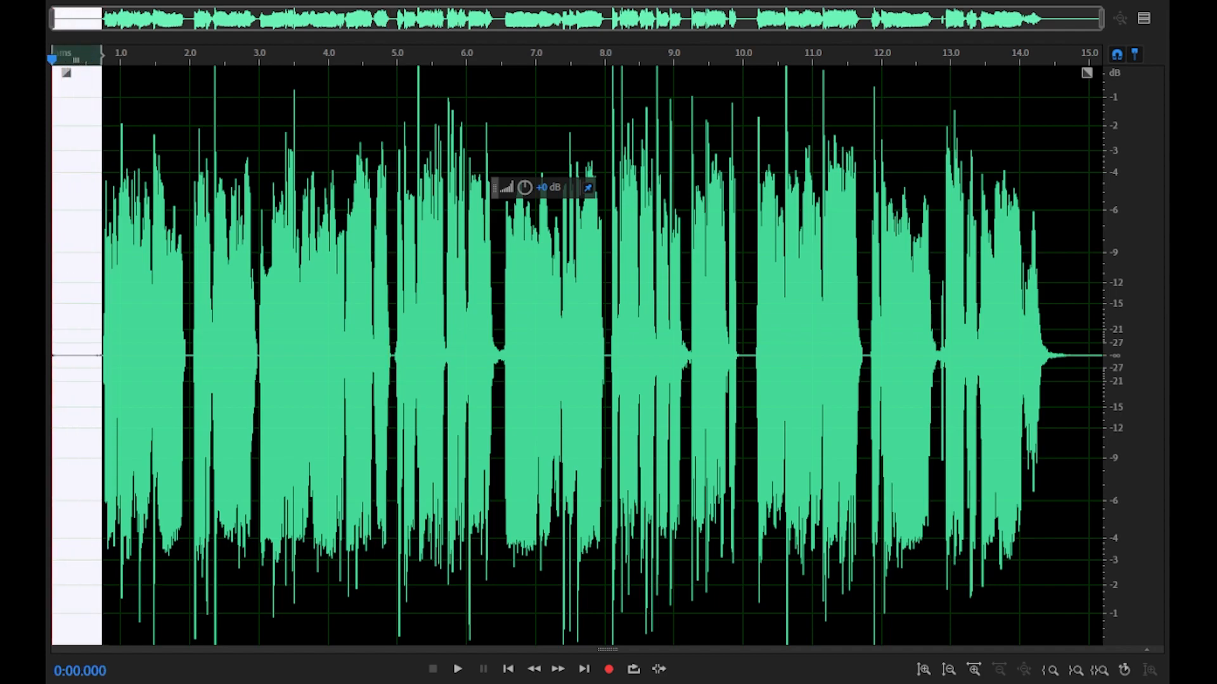
click(96, 374)
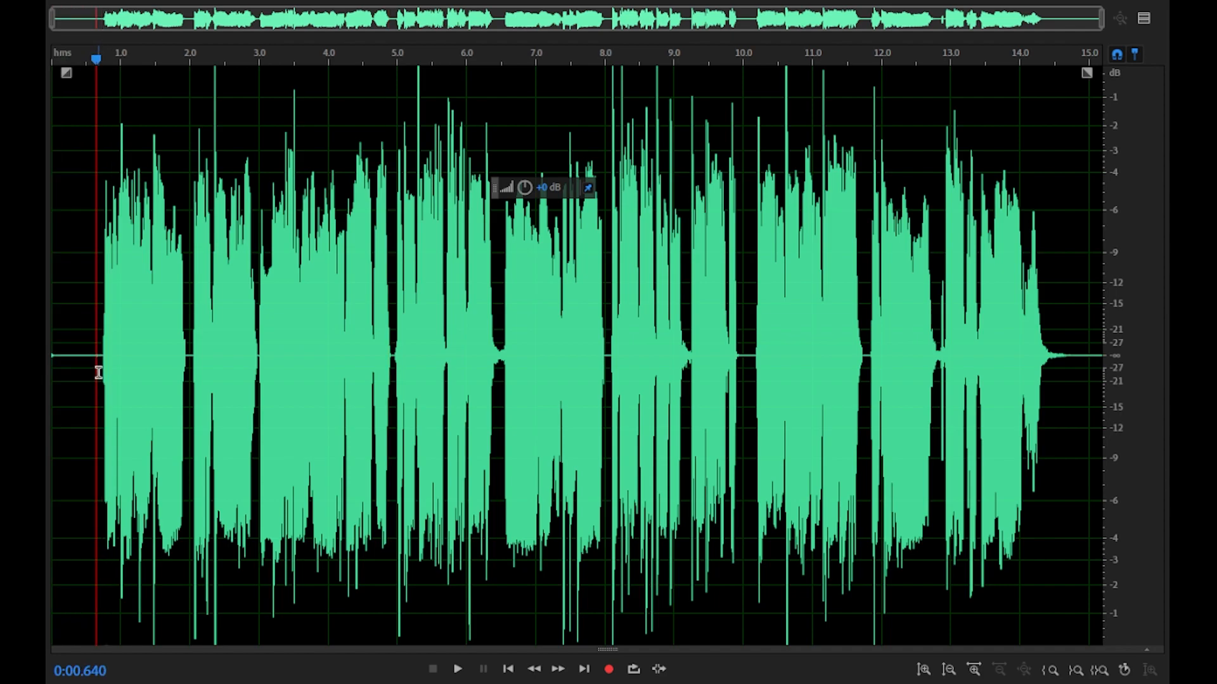
drag(99, 373, 1068, 409)
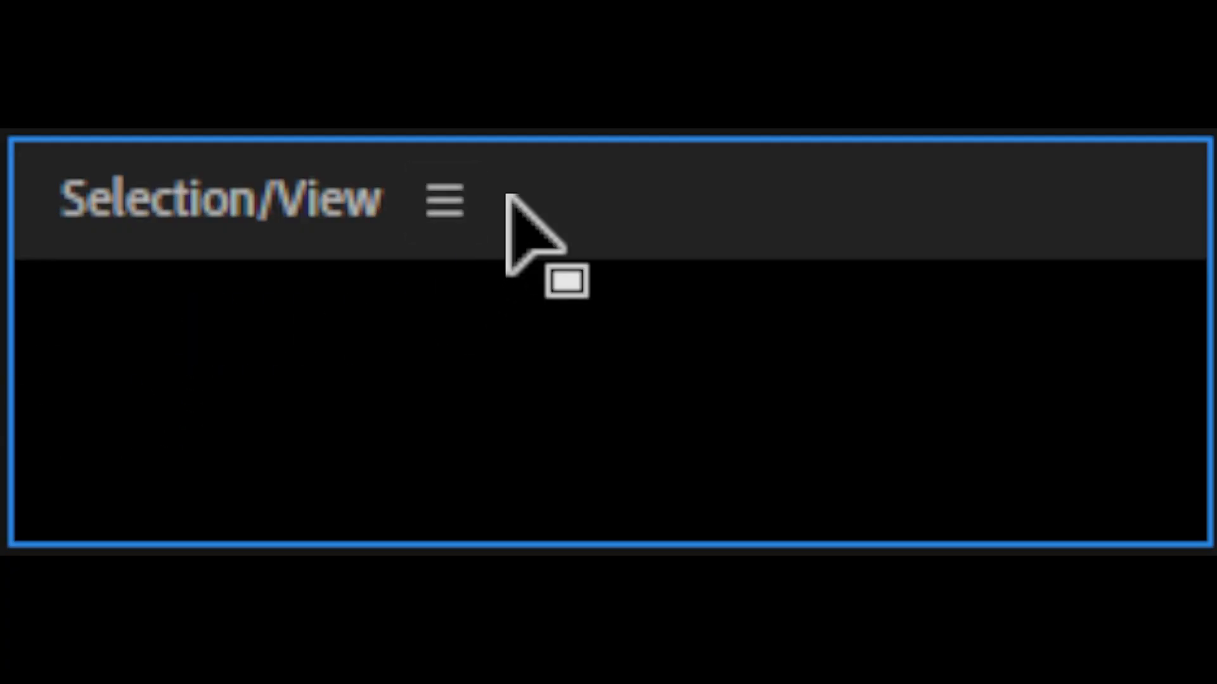
click(507, 310)
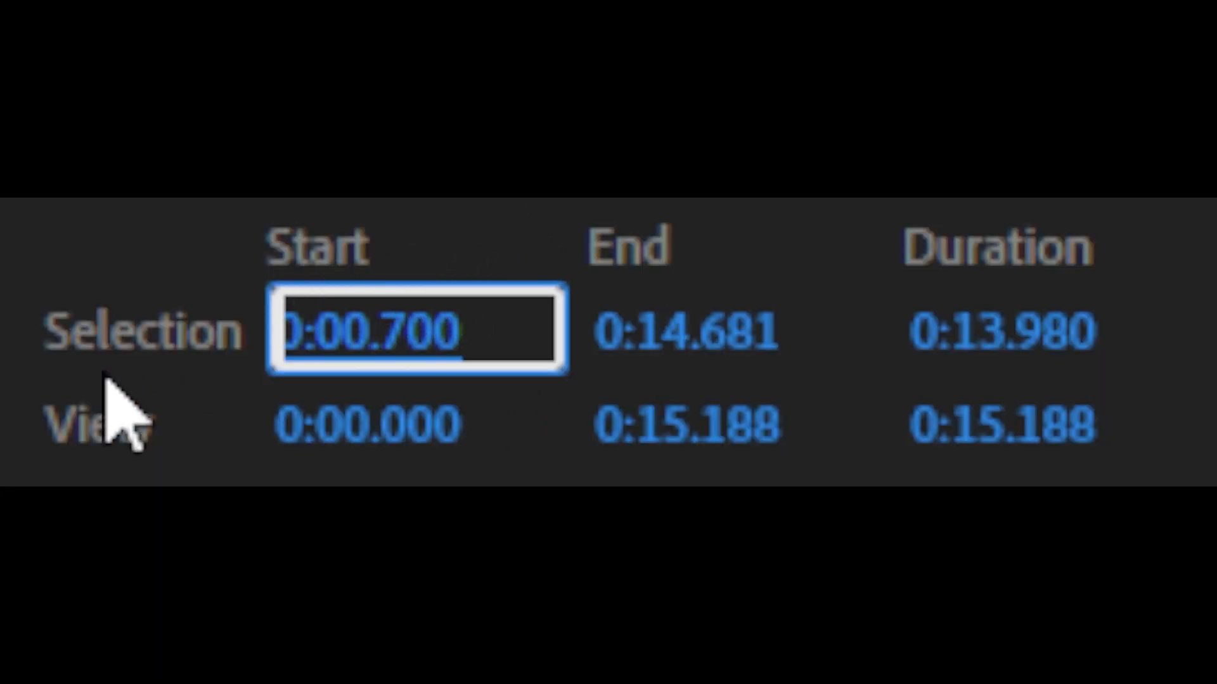
key(Return)
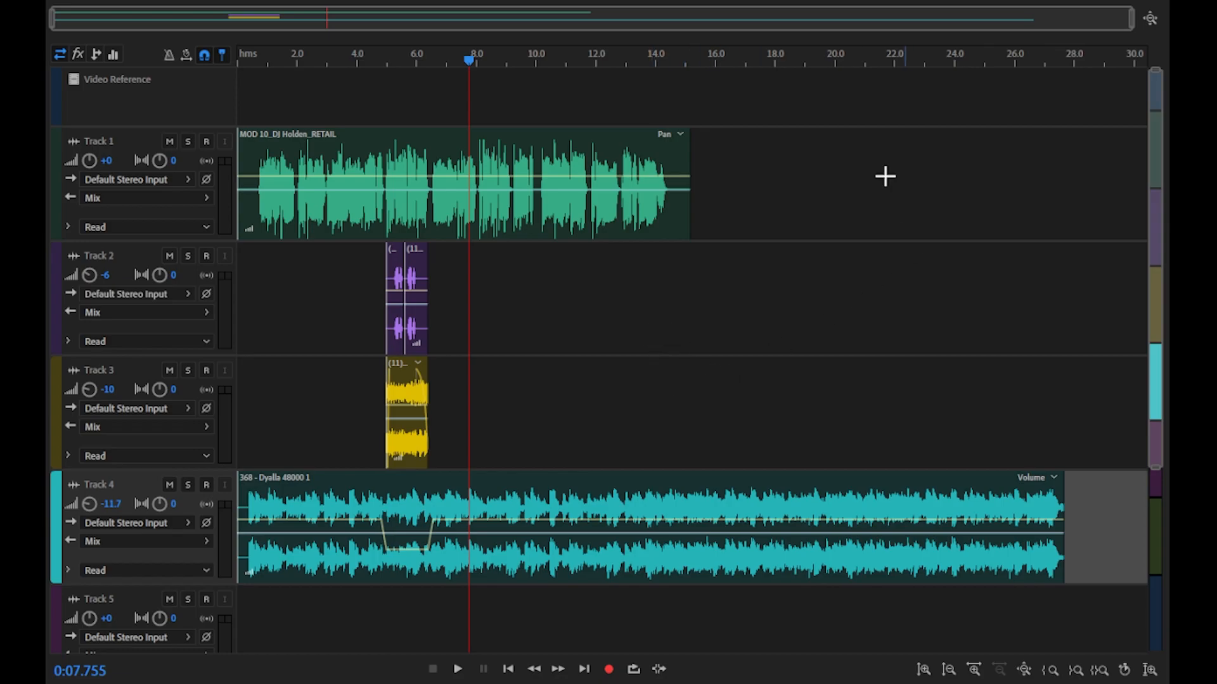
- Trim the end of the music clip on Track 4 to 0:14.843 and give it a short fade-out
click(901, 63)
mouse_move(901, 63)
mouse_down()
mouse_move(785, 63)
mouse_move(896, 66)
mouse_up()
drag(549, 60, 671, 70)
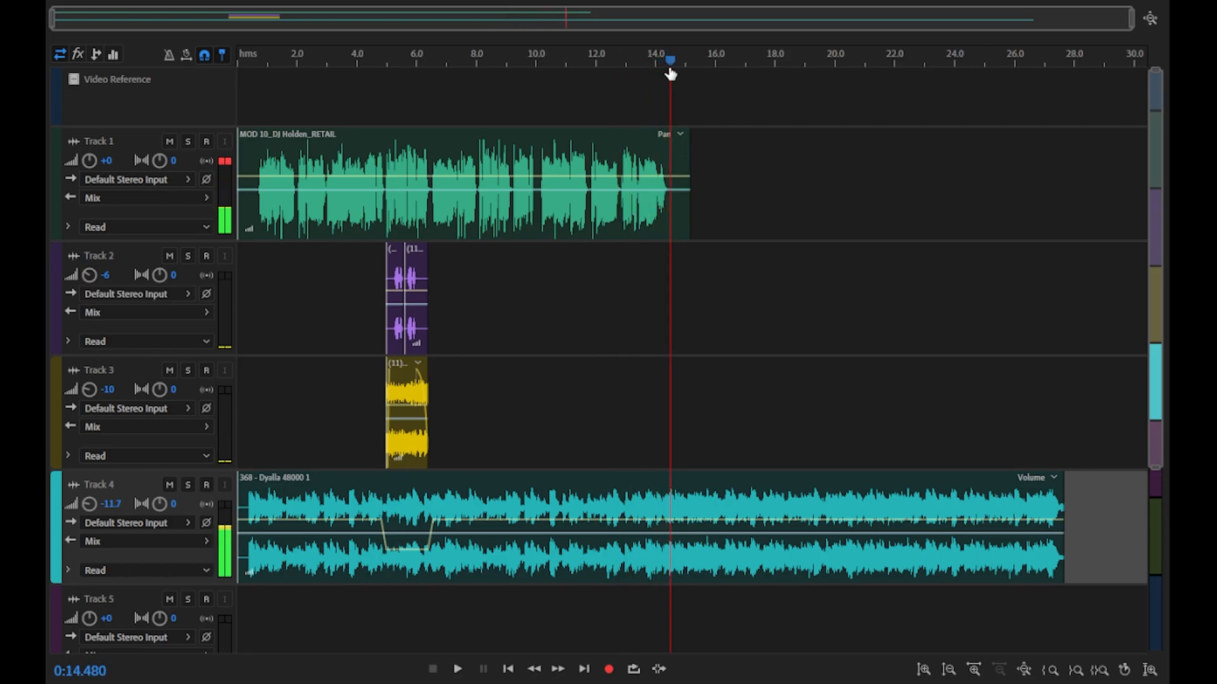
click(665, 502)
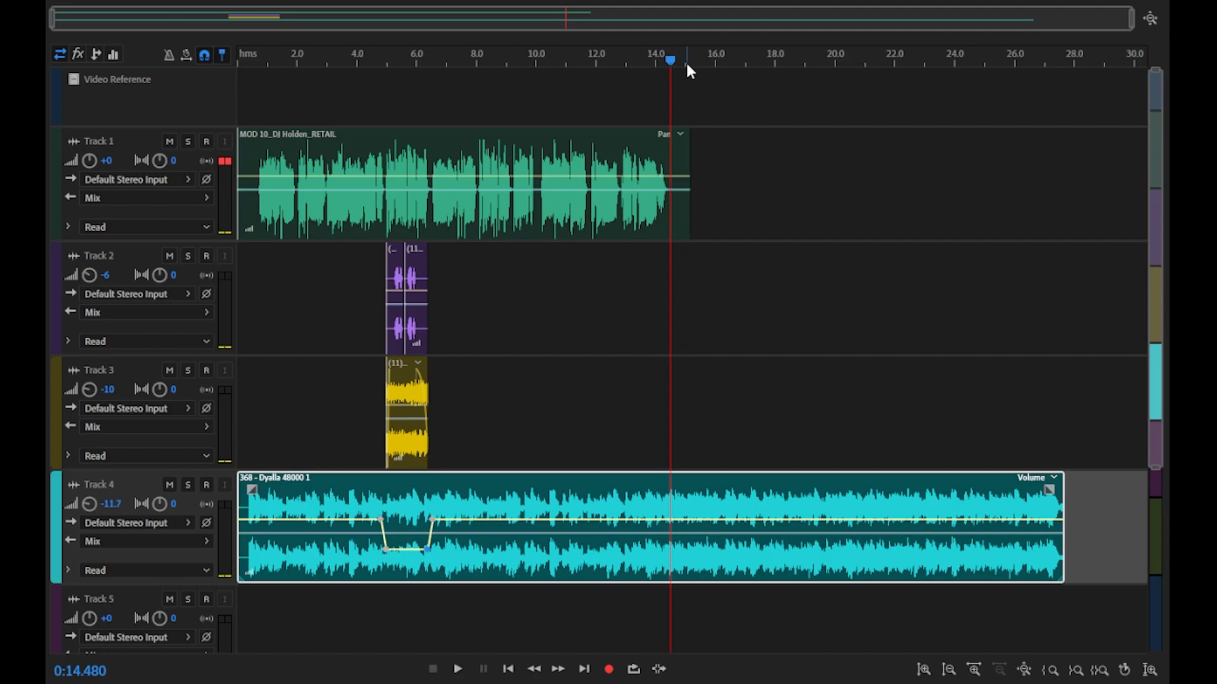
drag(672, 63, 685, 62)
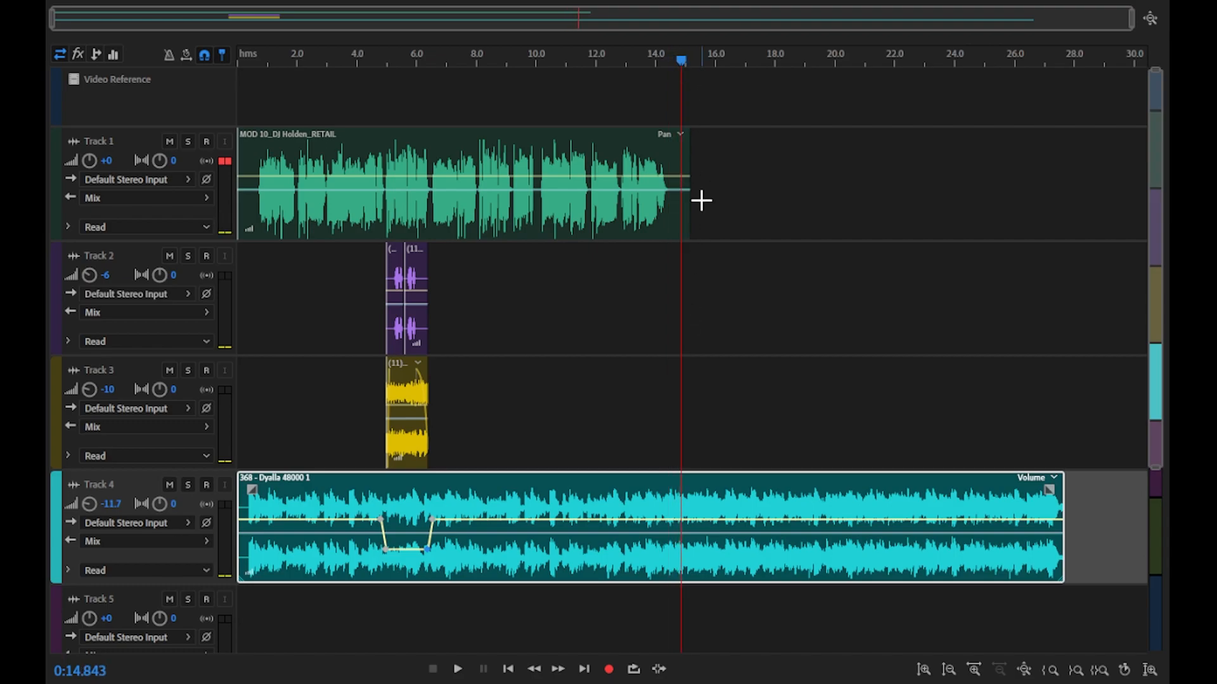
drag(1063, 545, 679, 541)
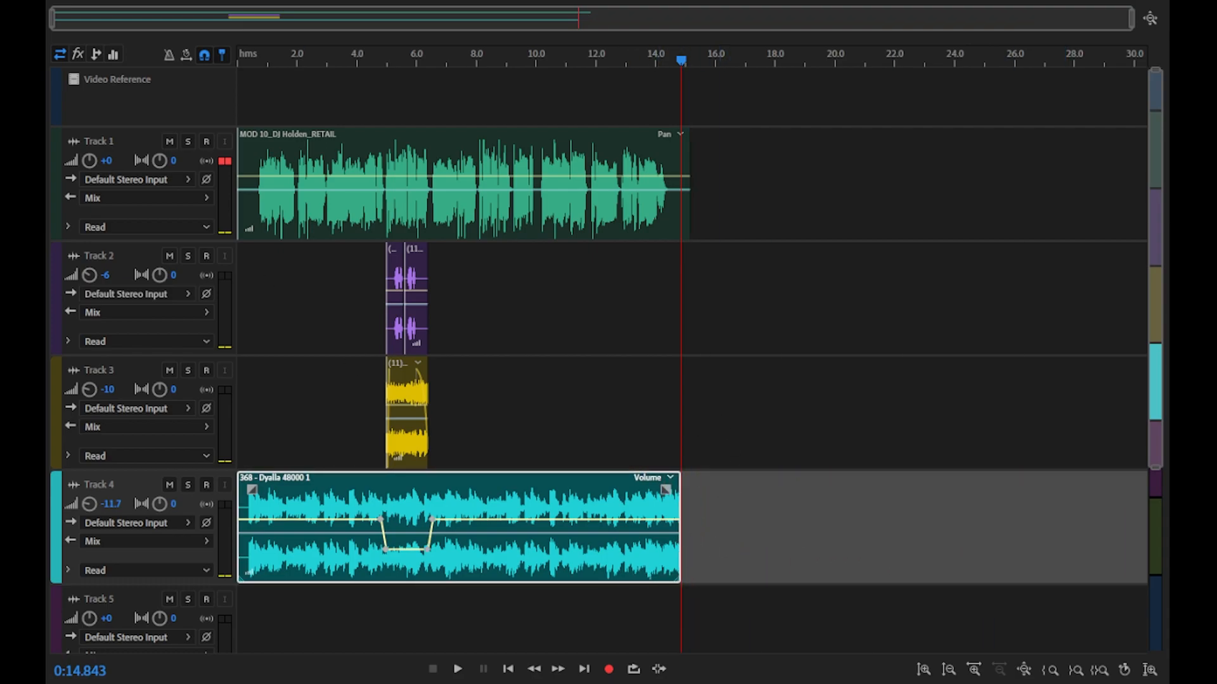
click(130, 314)
drag(299, 489, 645, 495)
- Play the end of the mix from about 11.8 s to 16 s and reposition the playhead at about 13.2 s
click(590, 60)
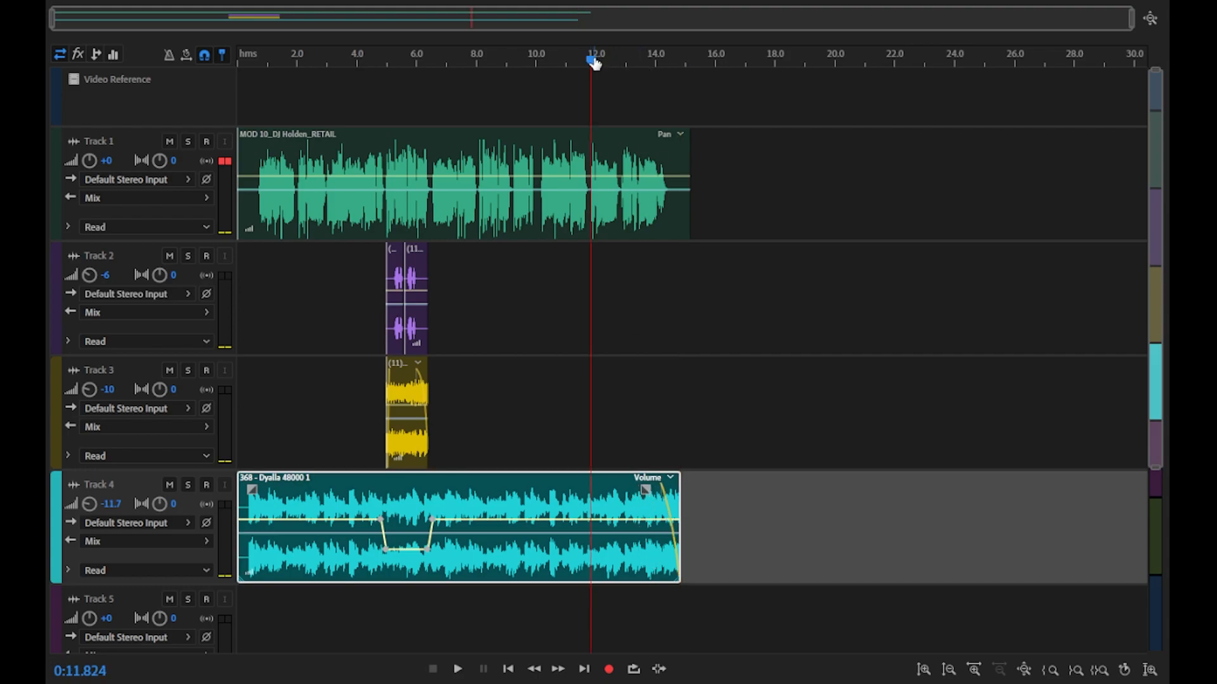
click(458, 670)
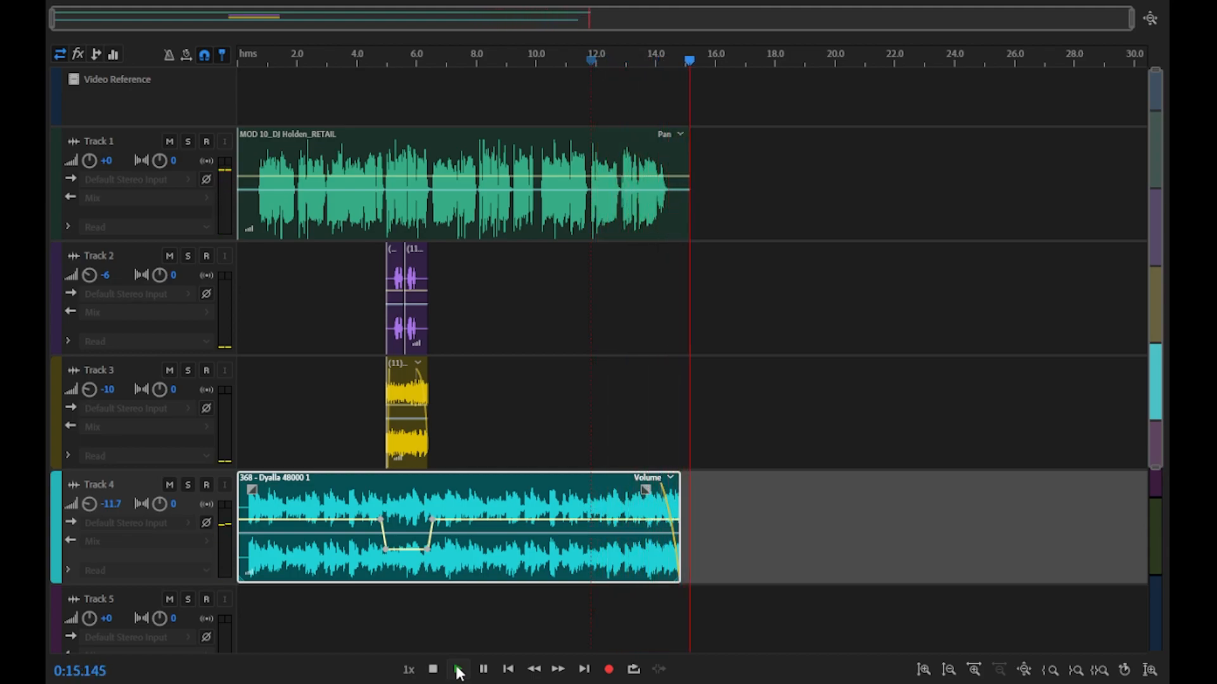
click(432, 669)
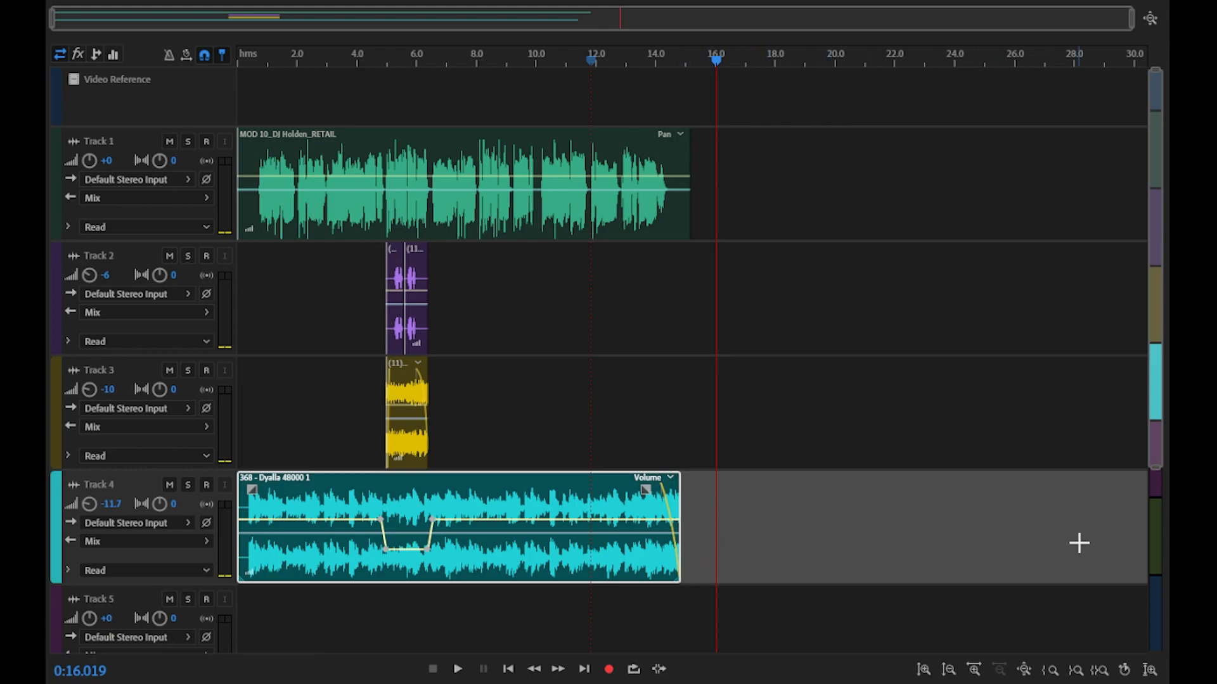
drag(590, 58, 536, 58)
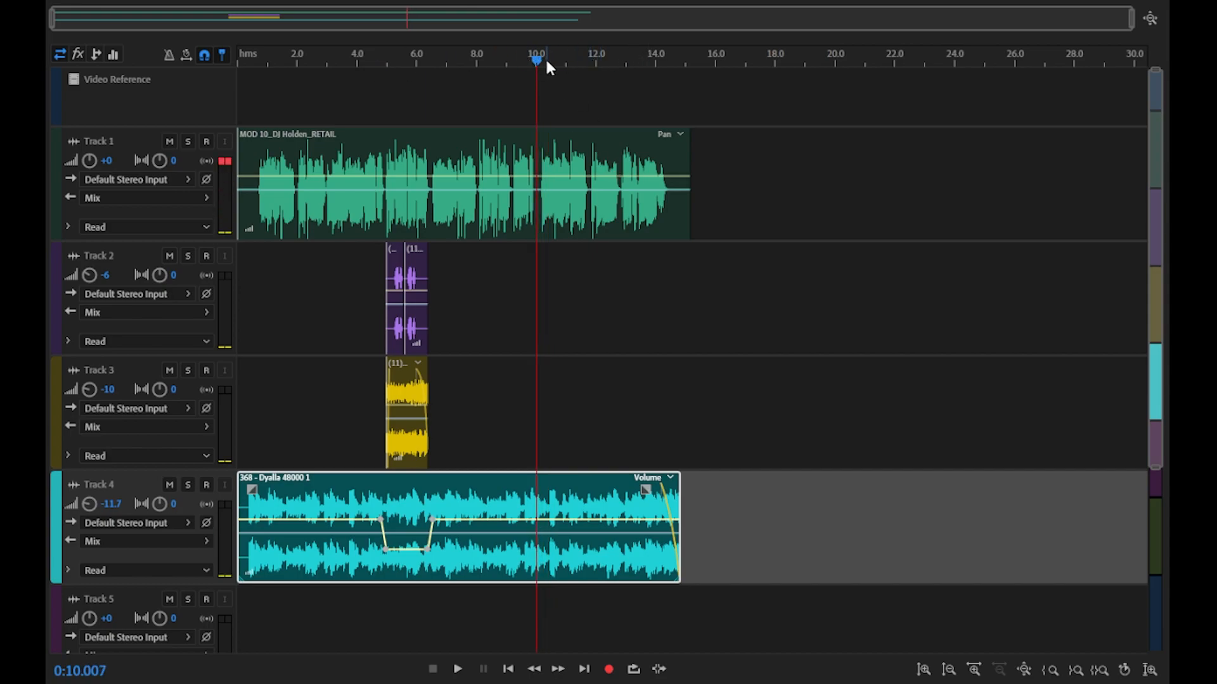
drag(538, 63, 631, 70)
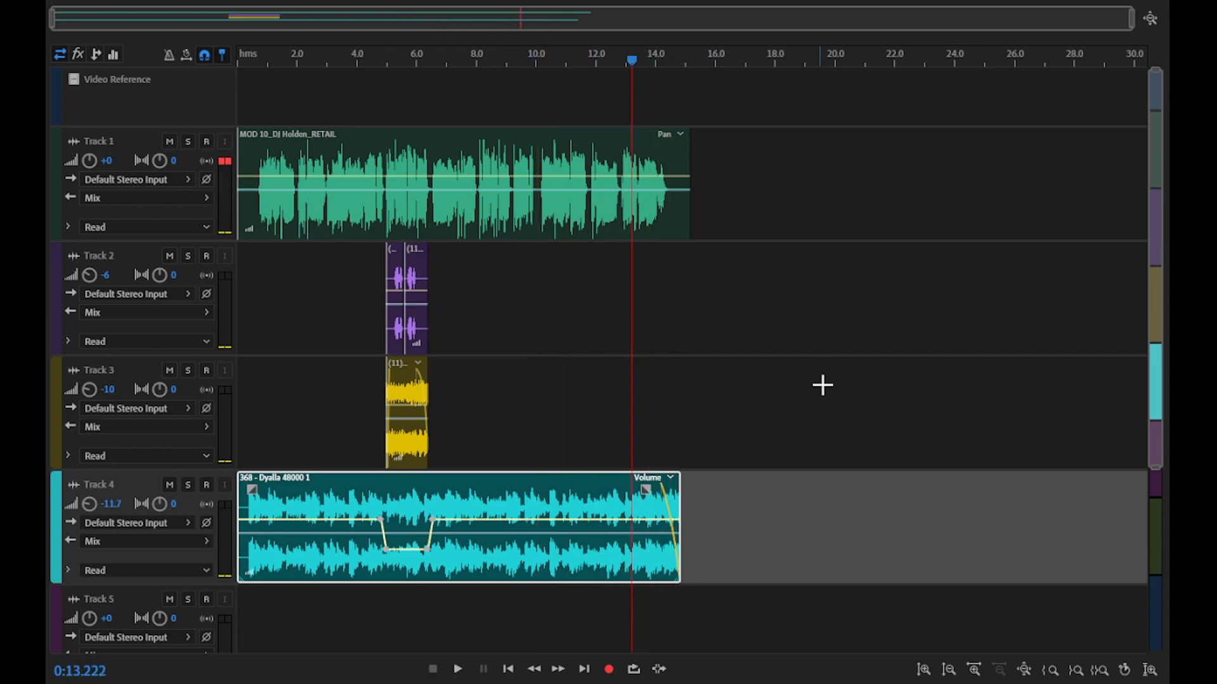